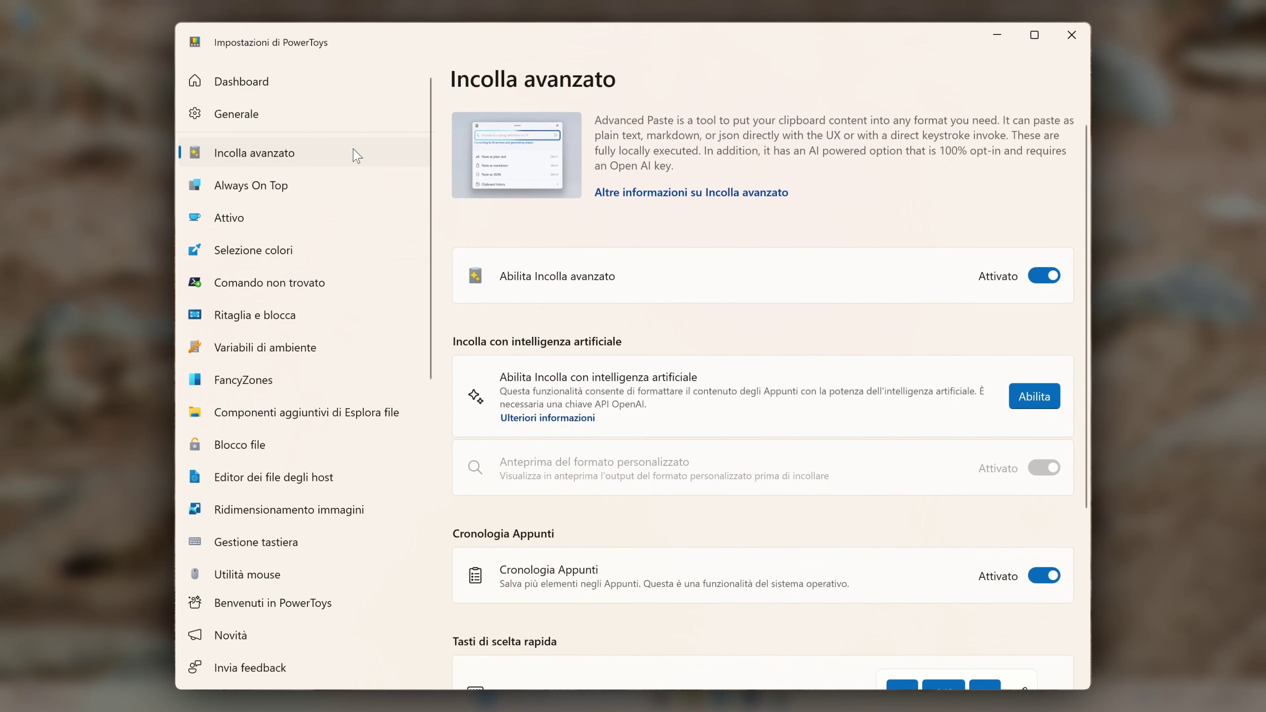
# Review the Incolla avanzato shortcuts and bring up its paste window to examine the available paste options
pyautogui.scroll(-5, 586, 346)
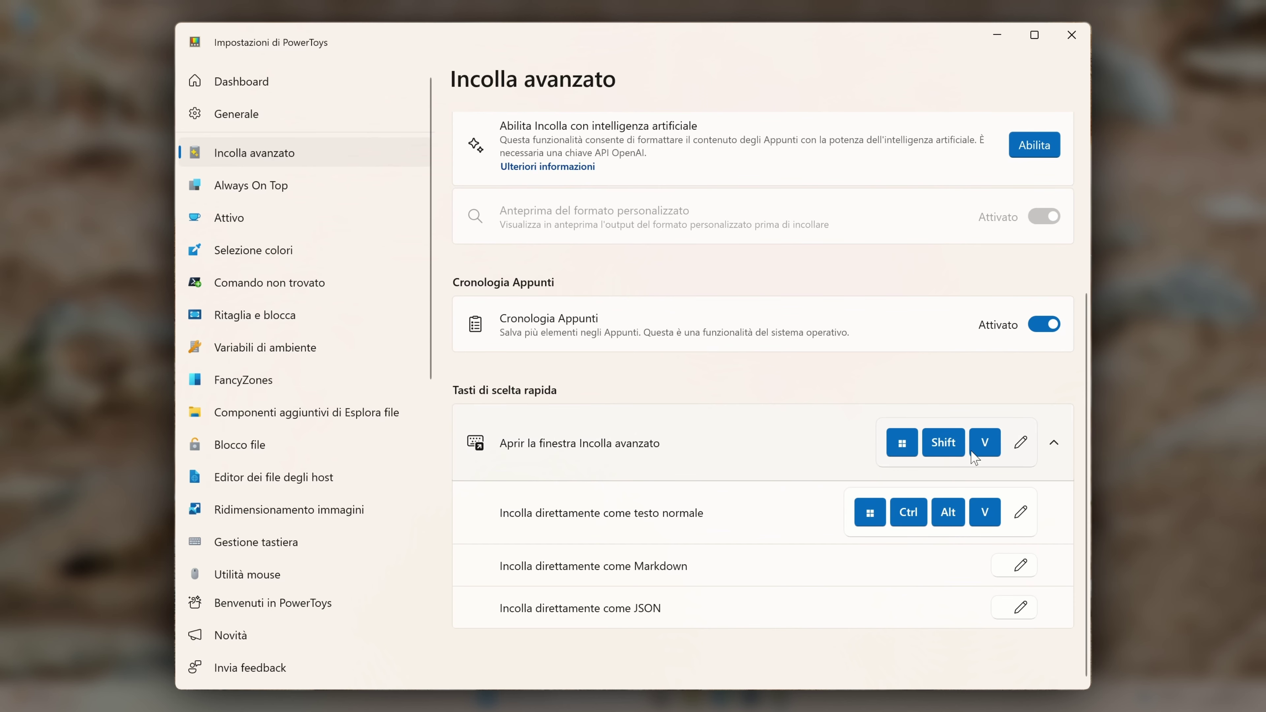
pyautogui.press('super+shift+v')
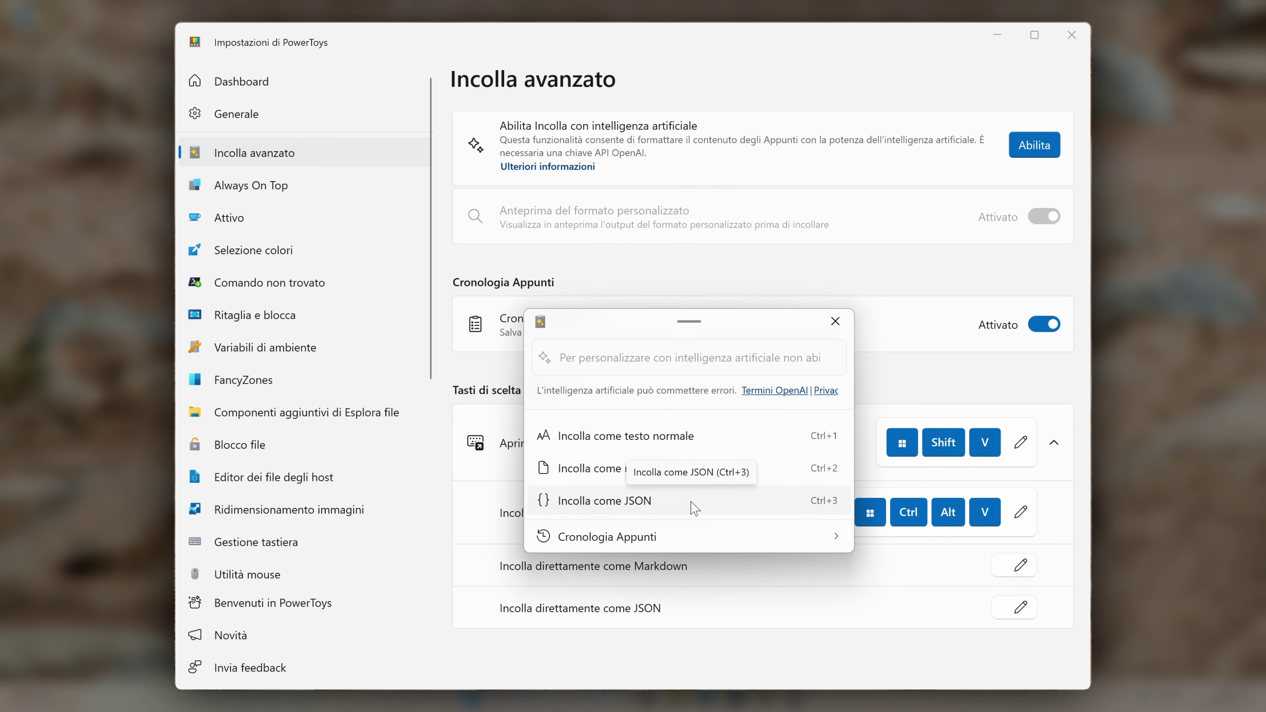
pyautogui.moveTo(698, 548)
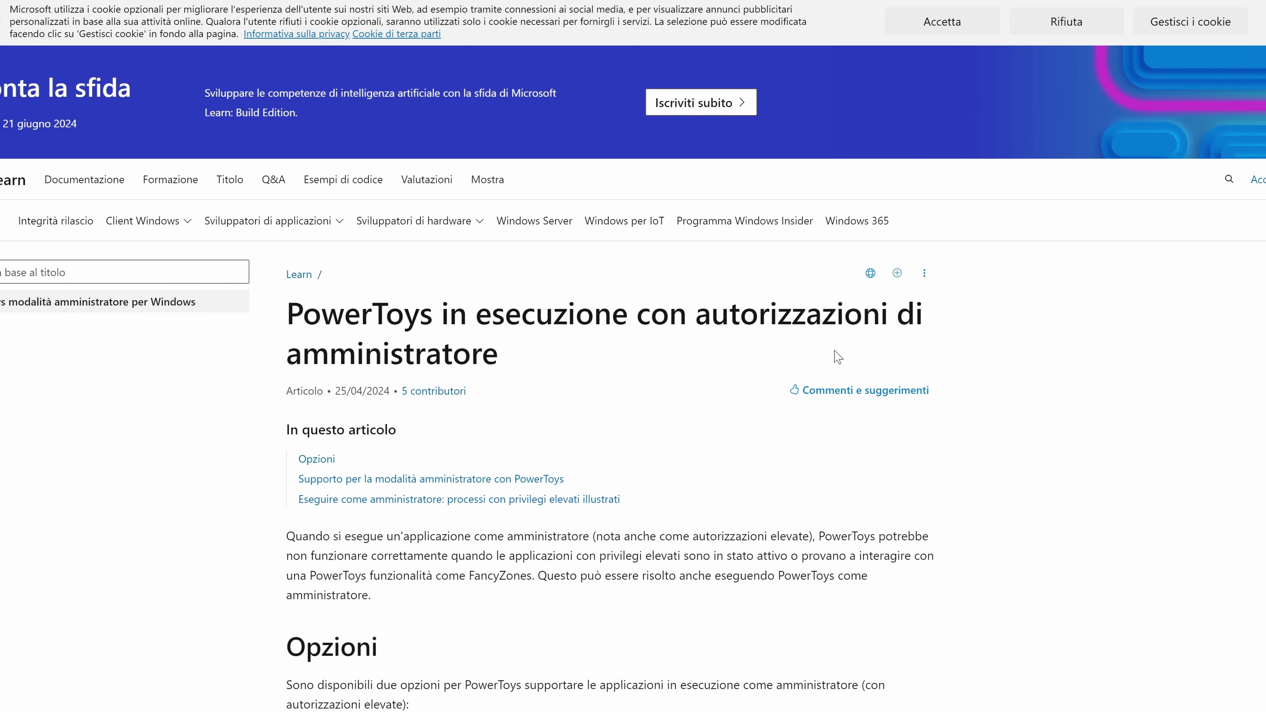
# Copy most of the article's introductory paragraph, from "cazione come amministratore" through its final word
pyautogui.scroll(-4, 681, 320)
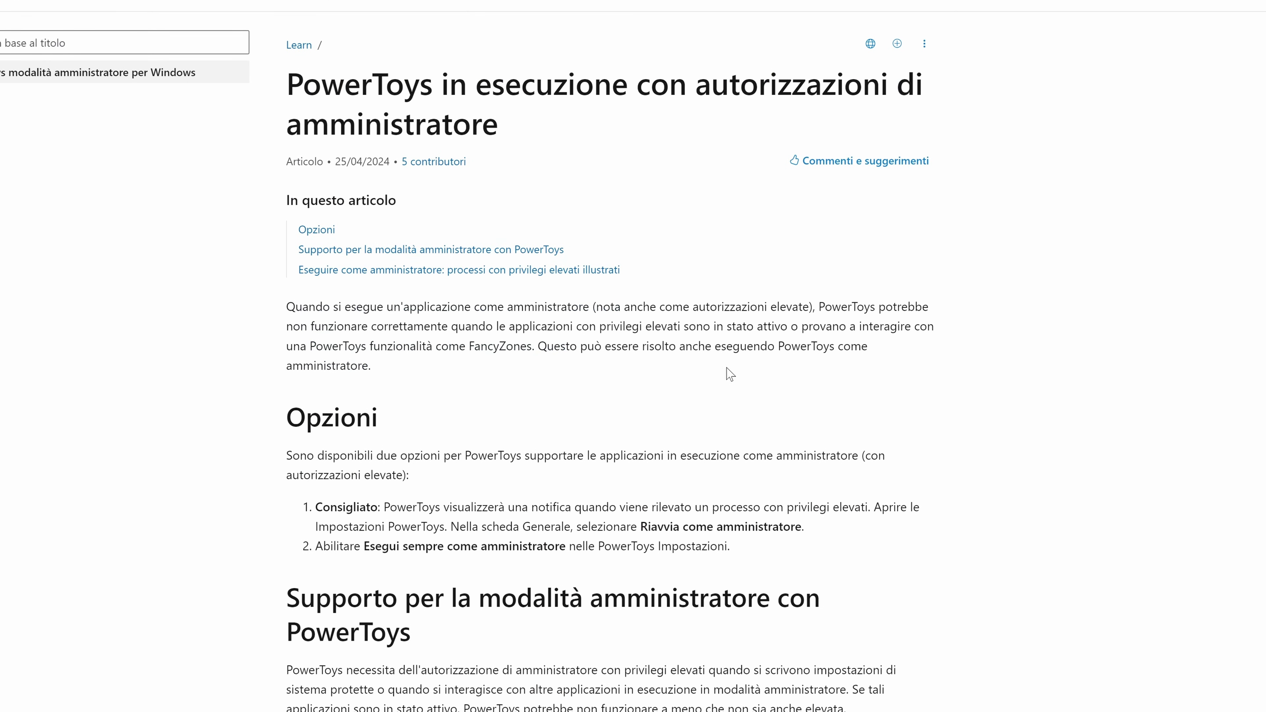
pyautogui.moveTo(771, 379); pyautogui.dragTo(430, 310)
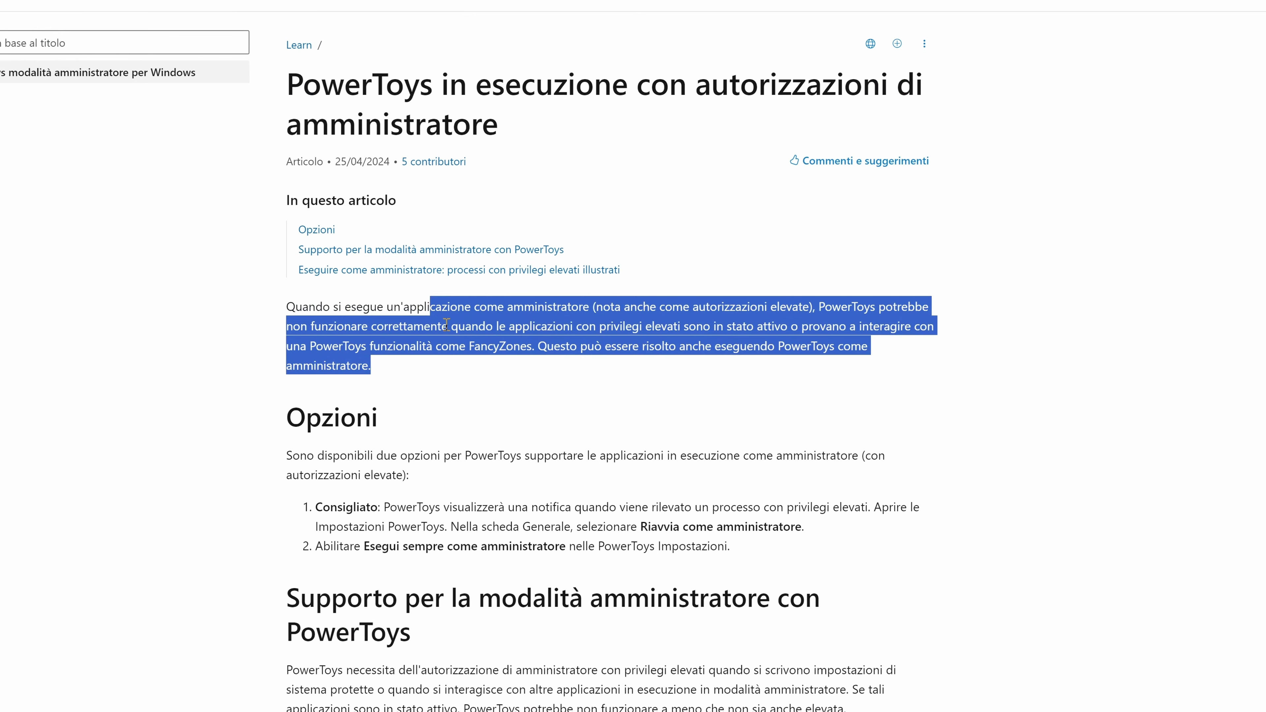
pyautogui.rightClick(477, 334)
pyautogui.click(490, 343)
# Copy part of the two numbered items in the Opzioni section, from "alizzerà una notifica" into the second item
pyautogui.scroll(-5, 504, 437)
pyautogui.moveTo(463, 201); pyautogui.dragTo(595, 240)
pyautogui.rightClick(557, 220)
pyautogui.click(578, 230)
# Copy the passage from "eragisce con altre applicazioni" to "PowerToys" in the administrator-mode support section
pyautogui.scroll(-4, 579, 231)
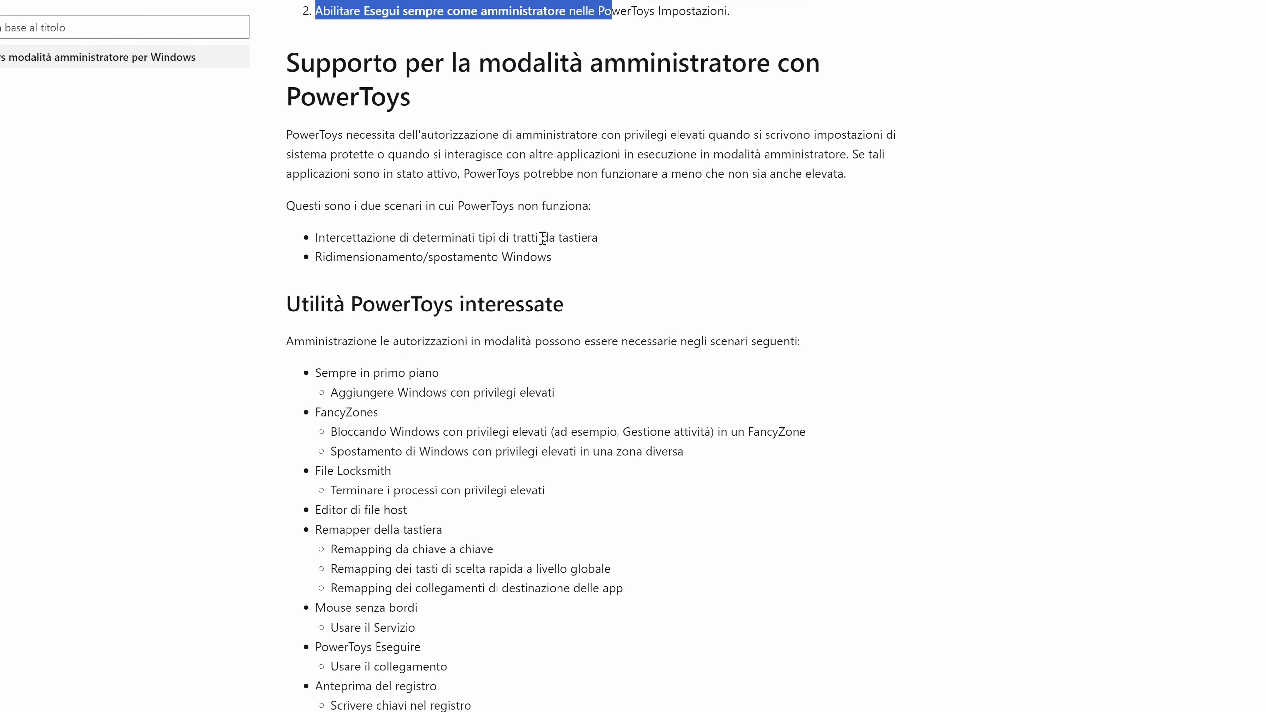
pyautogui.moveTo(518, 173); pyautogui.dragTo(461, 148)
pyautogui.rightClick(461, 148)
pyautogui.click(481, 161)
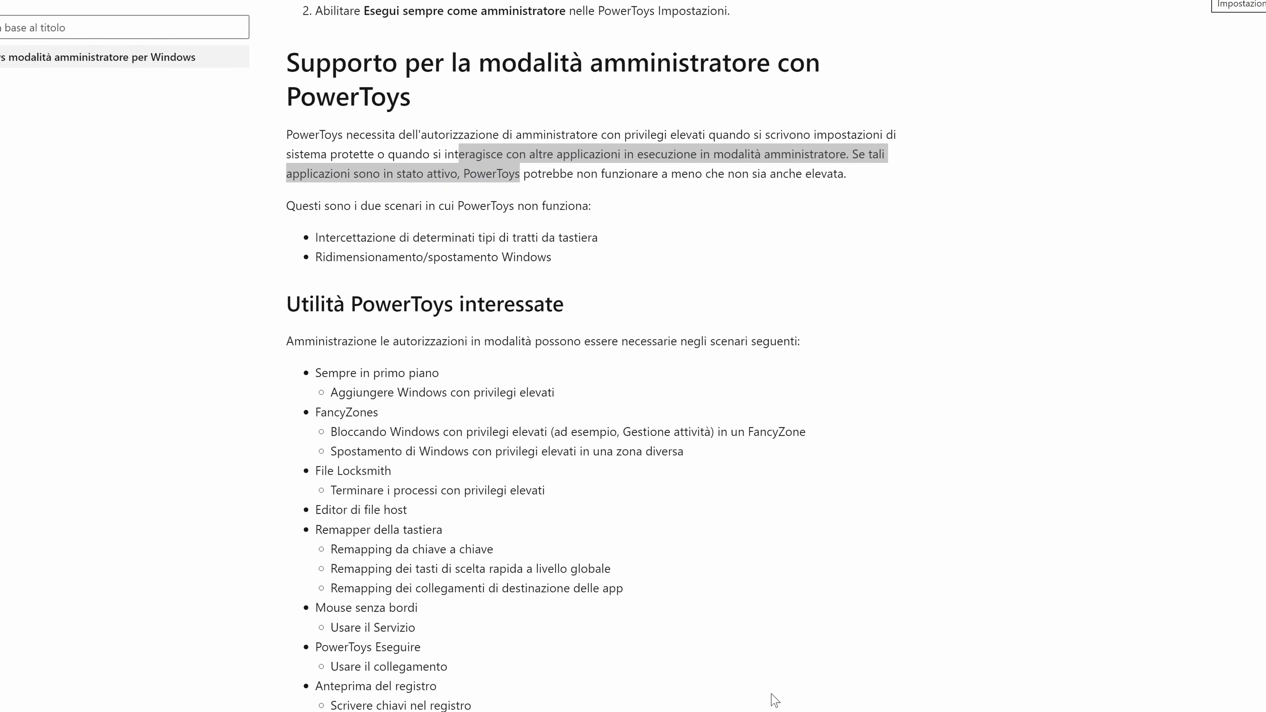
# View the recently copied passages in the Incolla avanzato clipboard history and dismiss the paste window
pyautogui.press('super+shift+v')
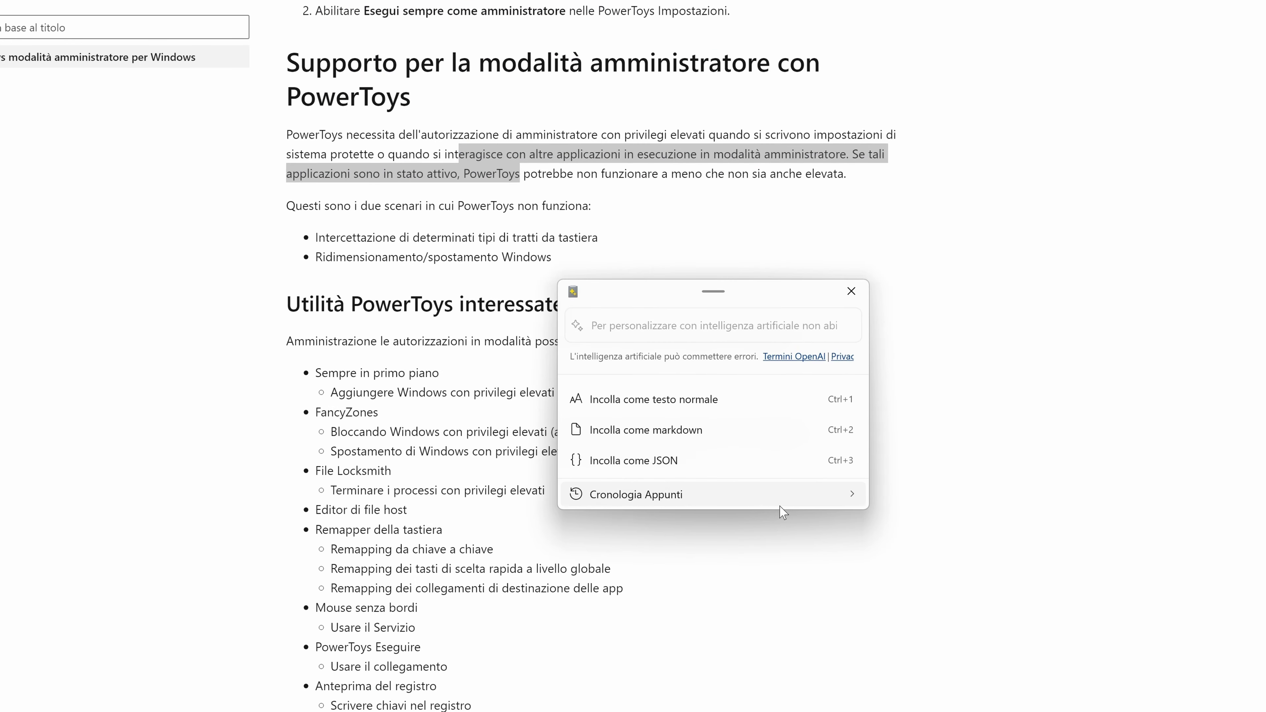
pyautogui.click(841, 495)
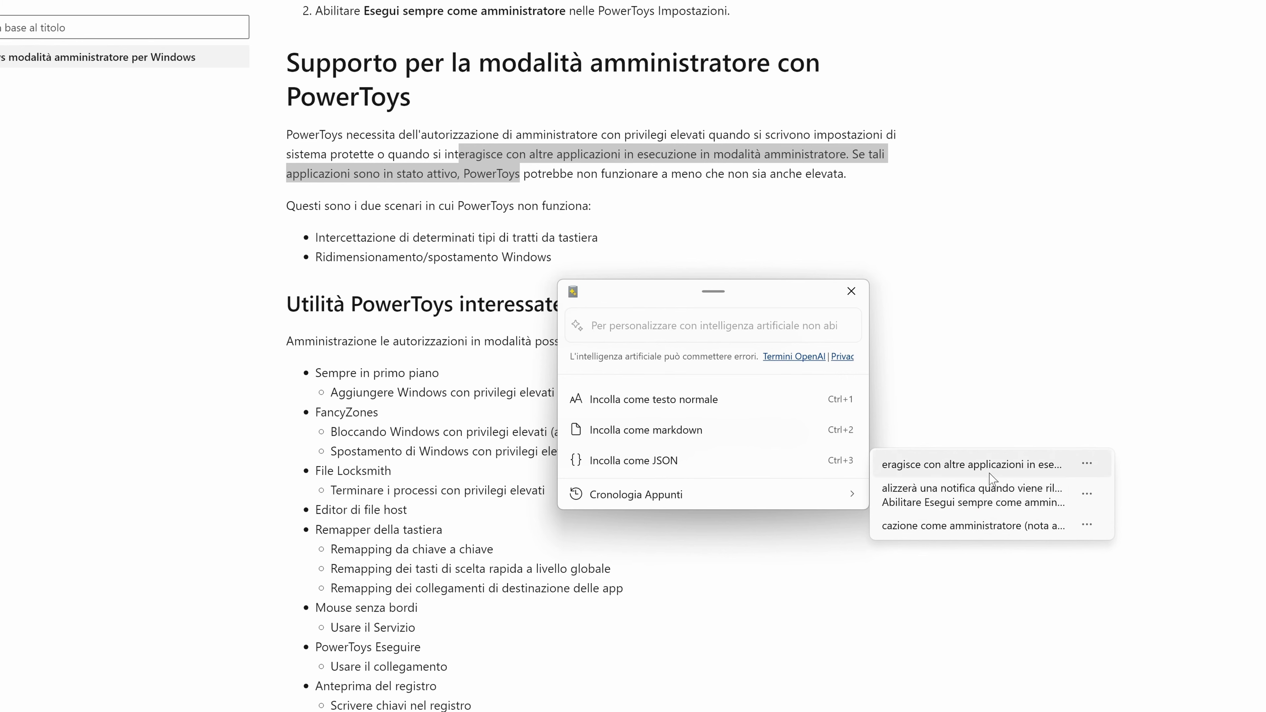
pyautogui.click(1001, 335)
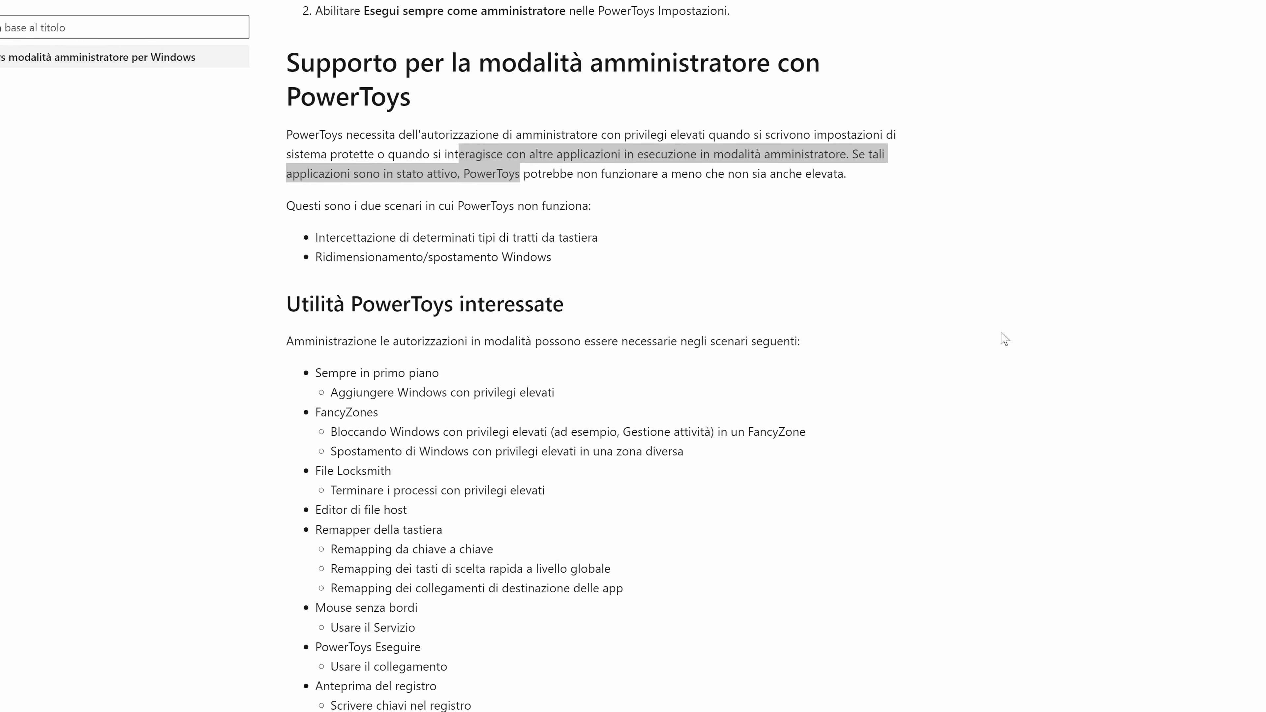
# Open Blocco note and paste the last copied passage as plain text with Incolla avanzato
pyautogui.press('super')
pyautogui.write('blocco')
pyautogui.press('Return')
pyautogui.press('super+shift+v')
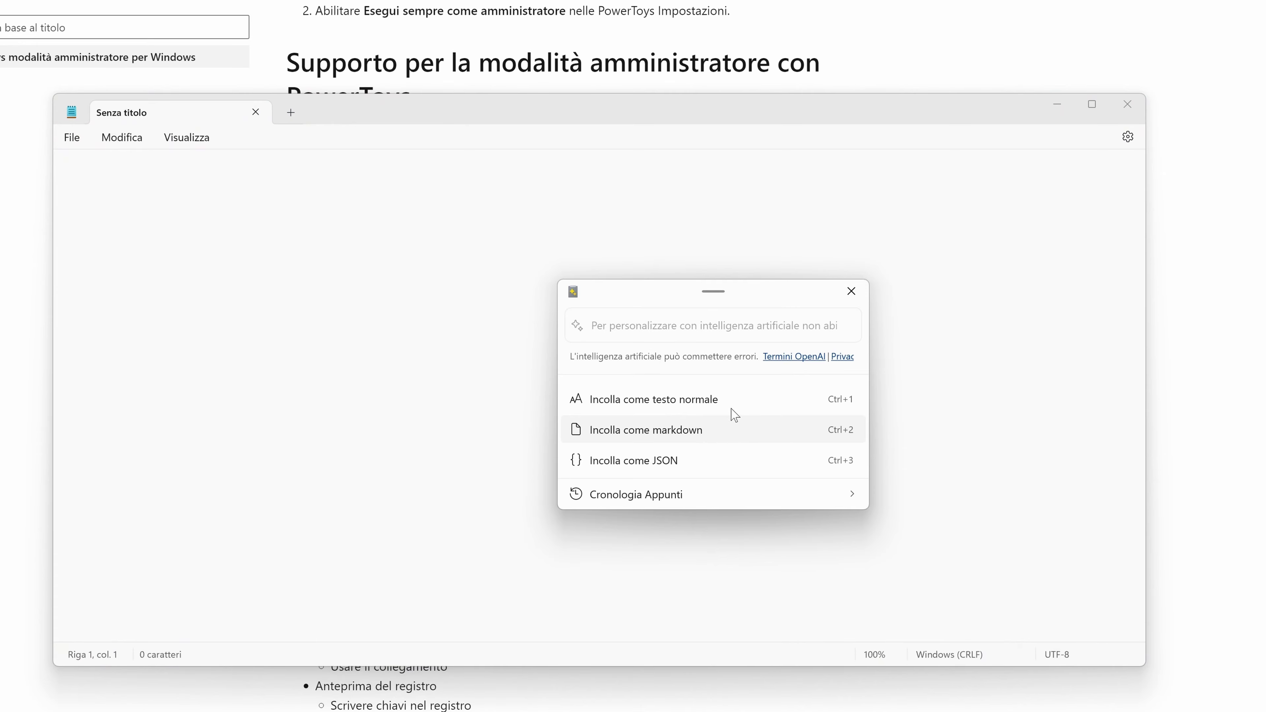
pyautogui.click(697, 399)
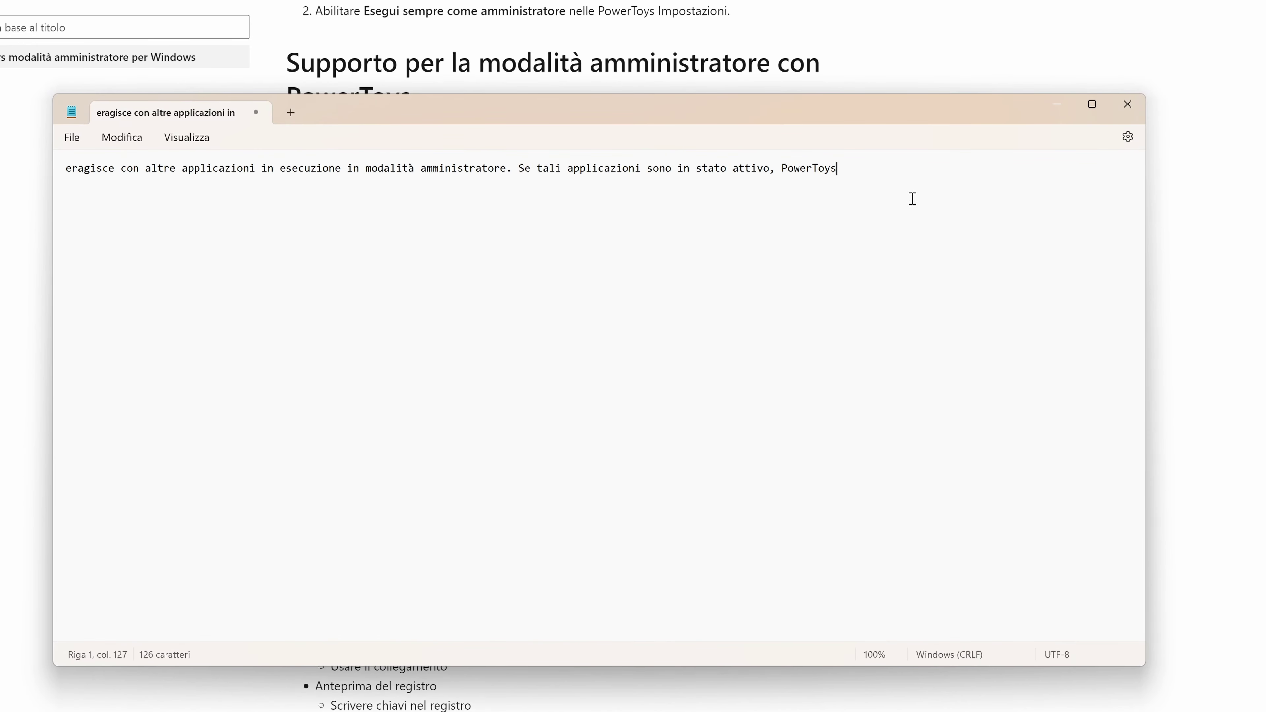
# Leave a blank line below the pasted text, paste the clipboard content as JSON, and highlight that block for inspection
pyautogui.press('Return')
pyautogui.press('Return')
pyautogui.press('super+shift+v')
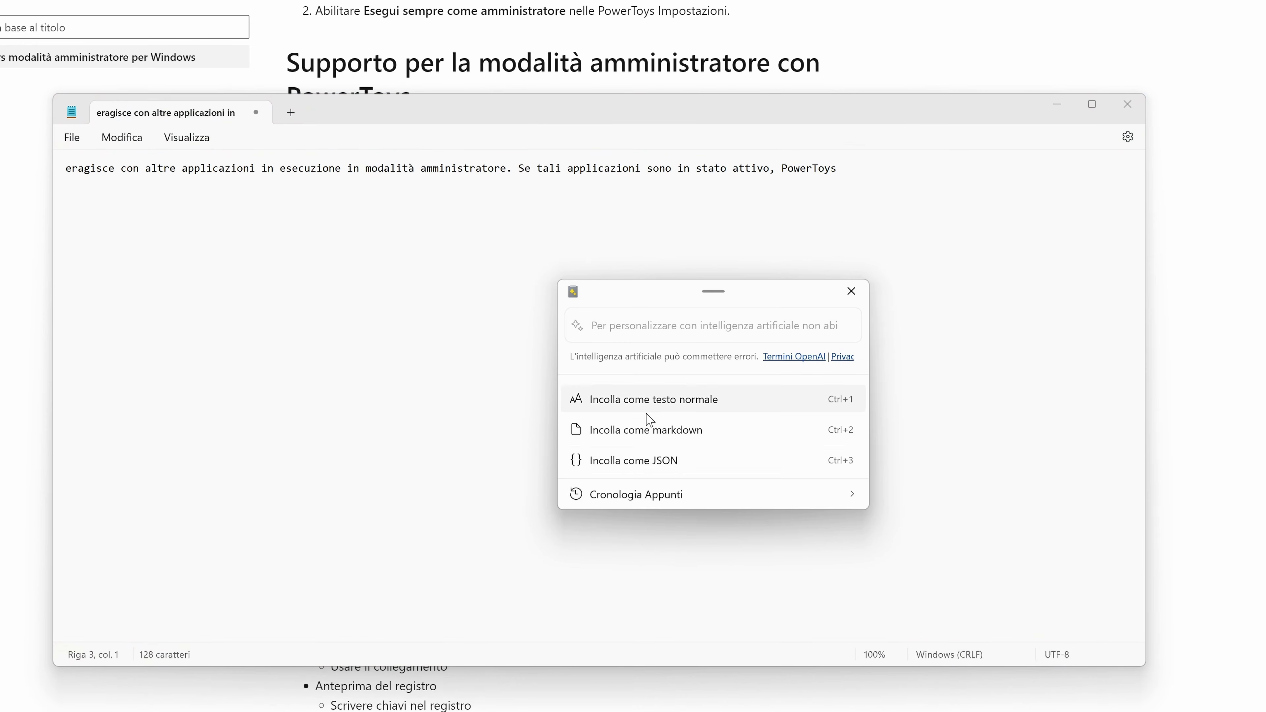
pyautogui.click(665, 465)
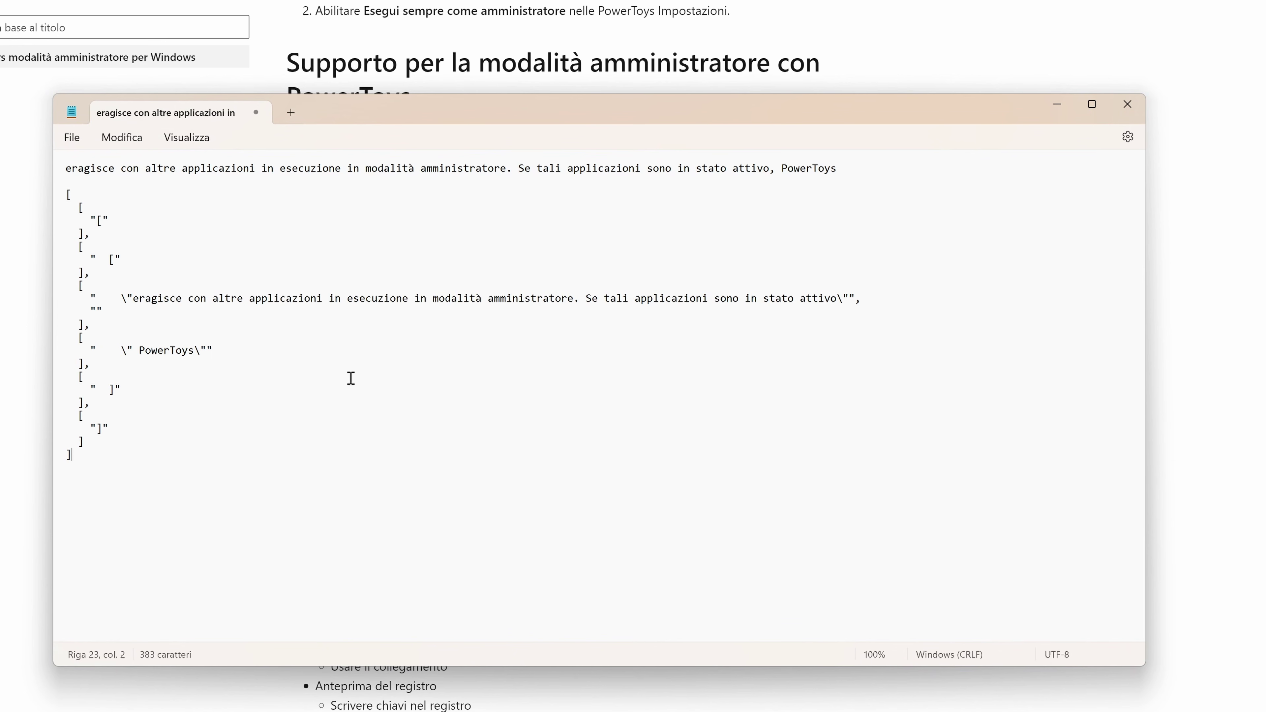
pyautogui.moveTo(66, 195); pyautogui.dragTo(325, 563)
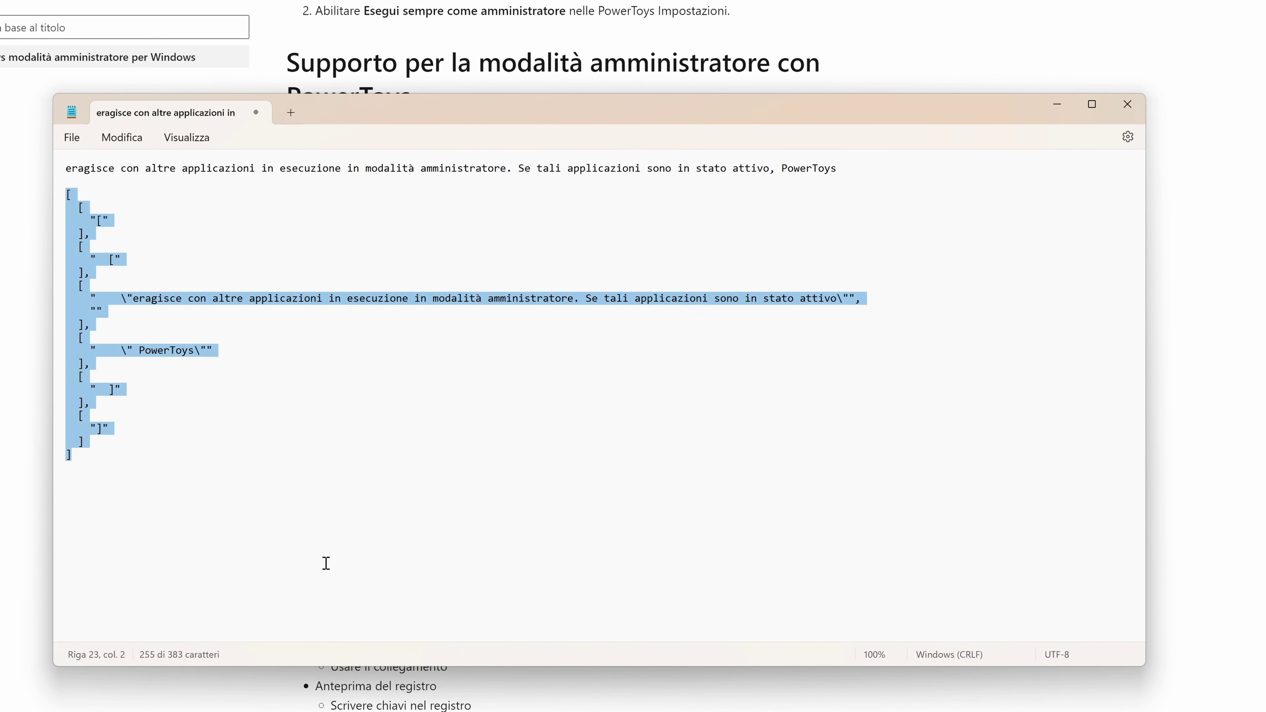
pyautogui.click(417, 476)
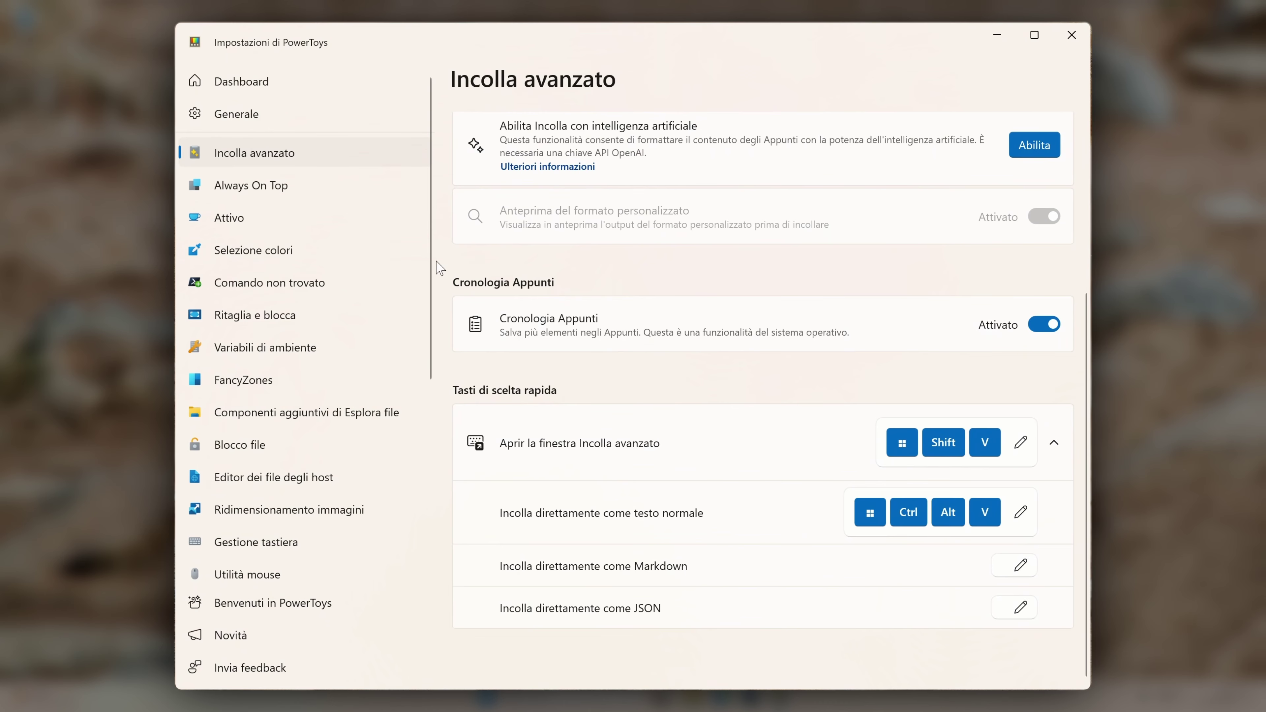
# Show the Always On Top page in PowerToys settings and open a new Blocco note window
pyautogui.click(327, 187)
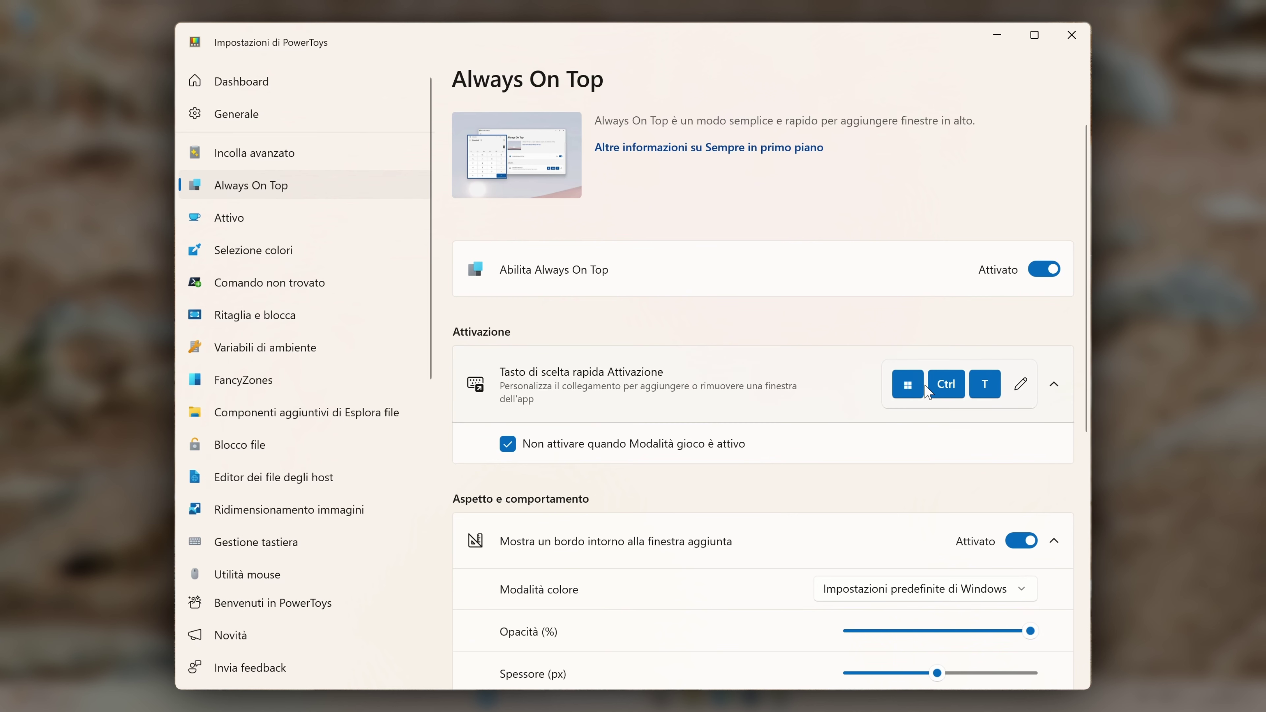
pyautogui.scroll(-2, 947, 397)
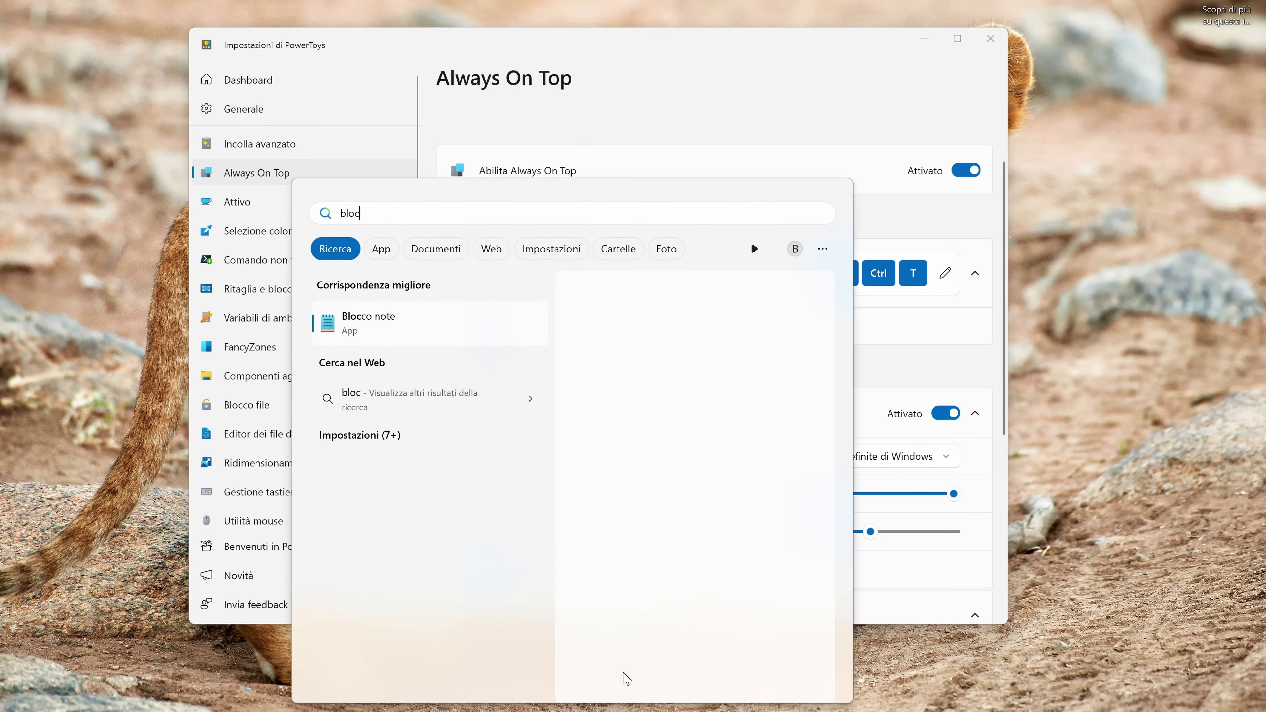
pyautogui.write('occo')
pyautogui.press('Return')
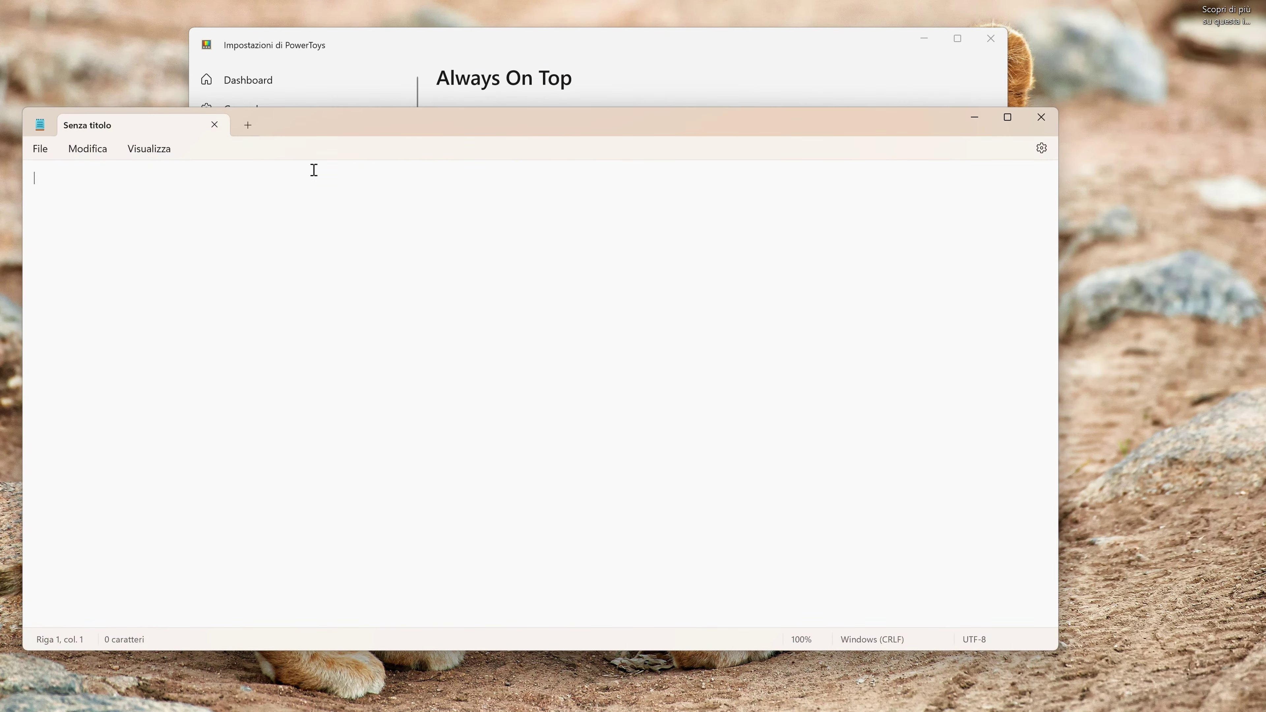
# Shrink the Blocco note window, move it to partly overlap the PowerToys settings, and switch between the two windows
pyautogui.moveTo(25, 110); pyautogui.dragTo(451, 249)
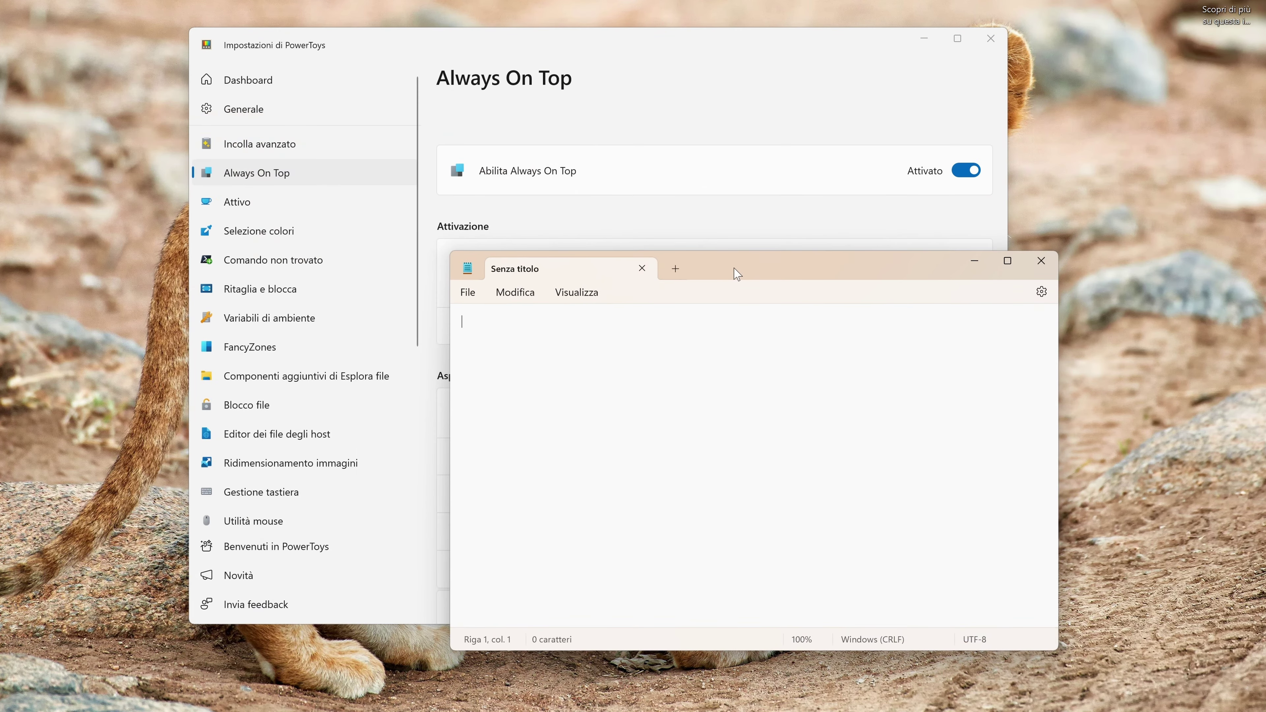
pyautogui.moveTo(734, 271); pyautogui.dragTo(913, 203)
pyautogui.click(842, 79)
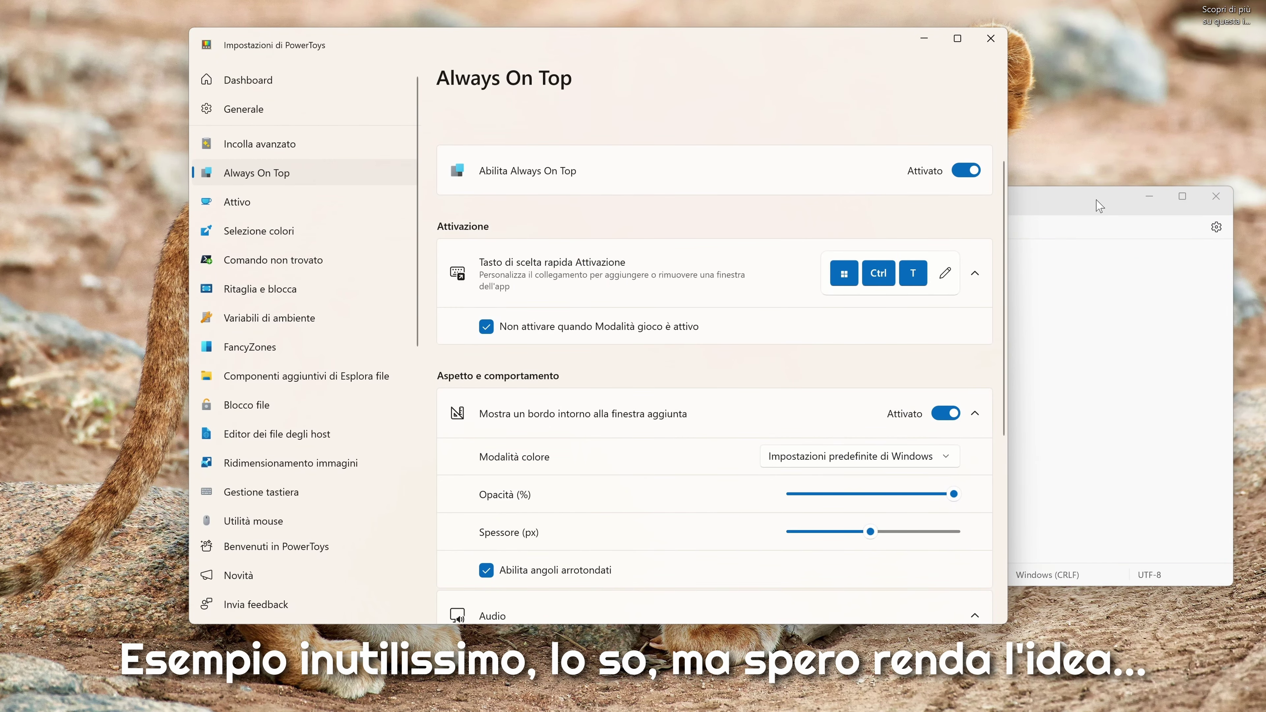
pyautogui.hotkey('alt', 'Tab')
pyautogui.click(854, 92)
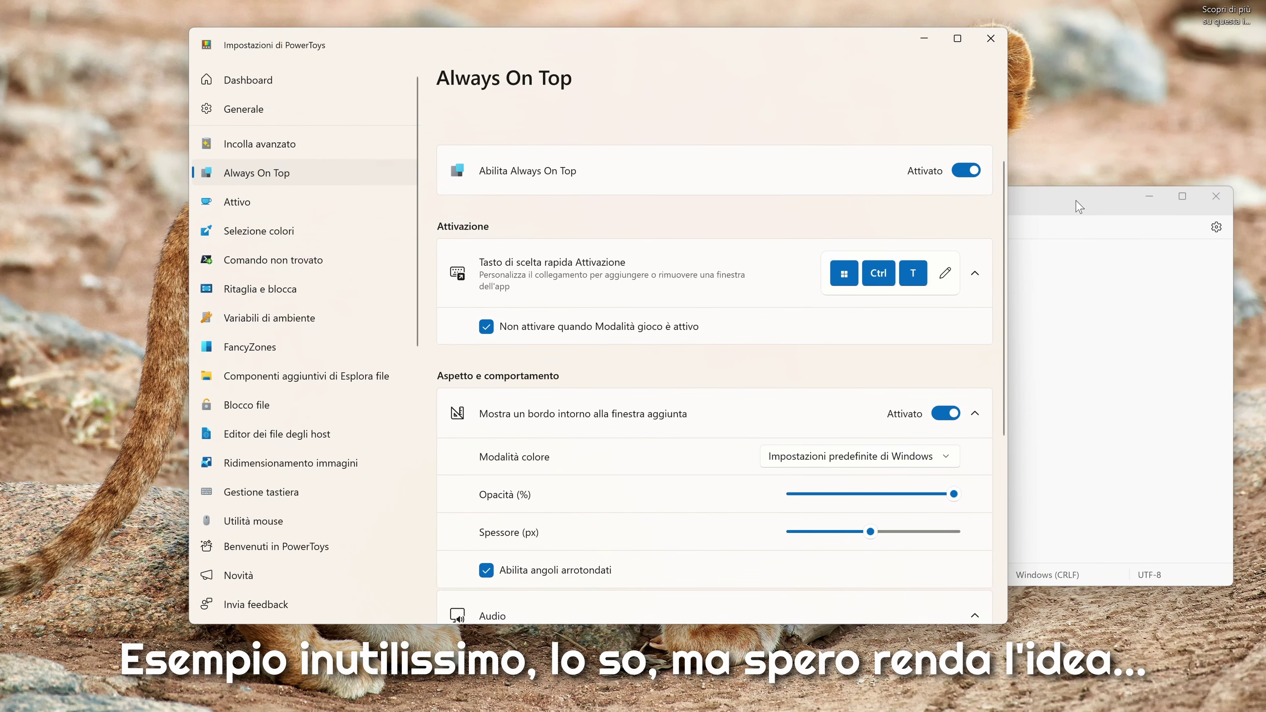
# Bring the Blocco note window forward and pin it above the other windows with Always On Top
pyautogui.click(1094, 210)
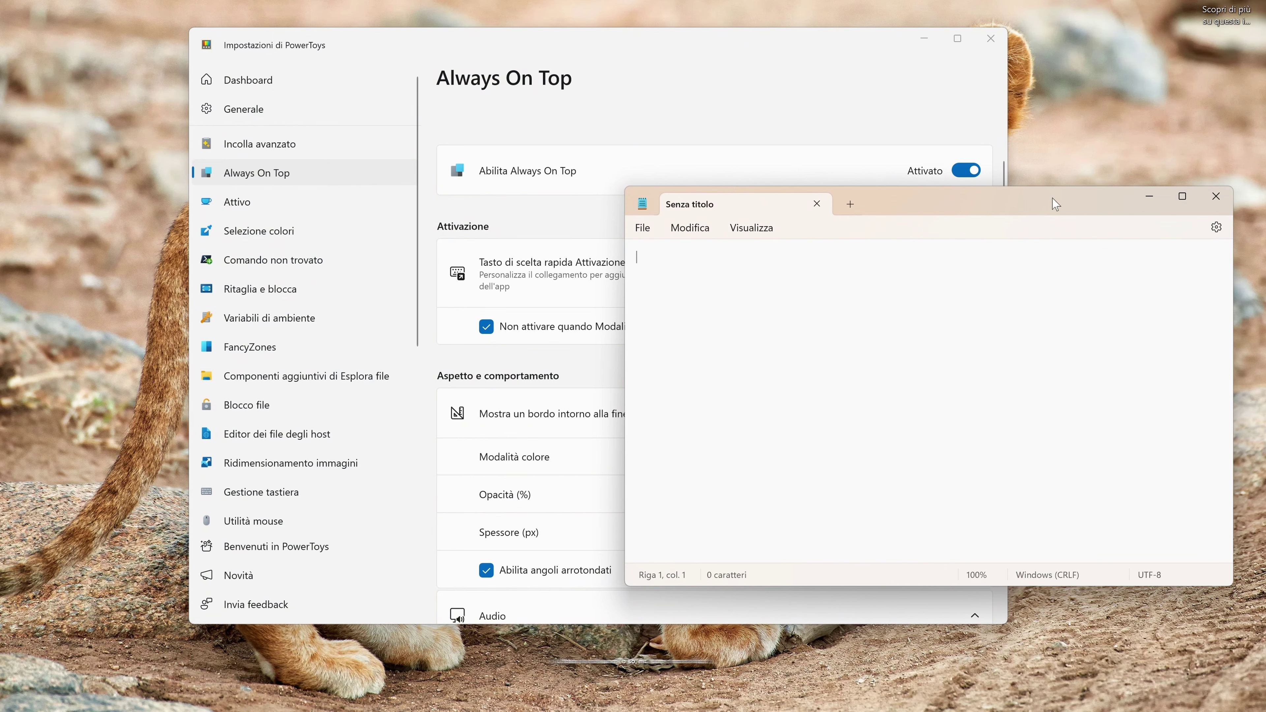
pyautogui.press('ctrl+super+t')
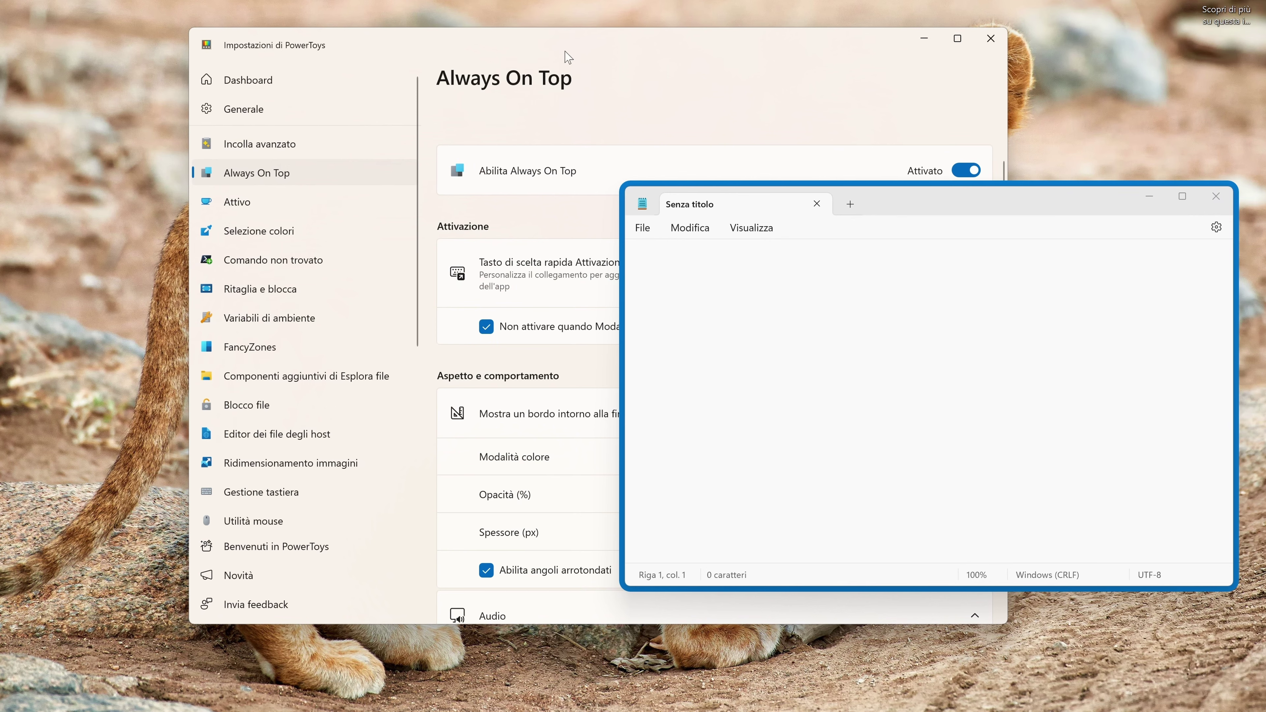
pyautogui.moveTo(916, 209); pyautogui.dragTo(919, 220)
pyautogui.click(665, 700)
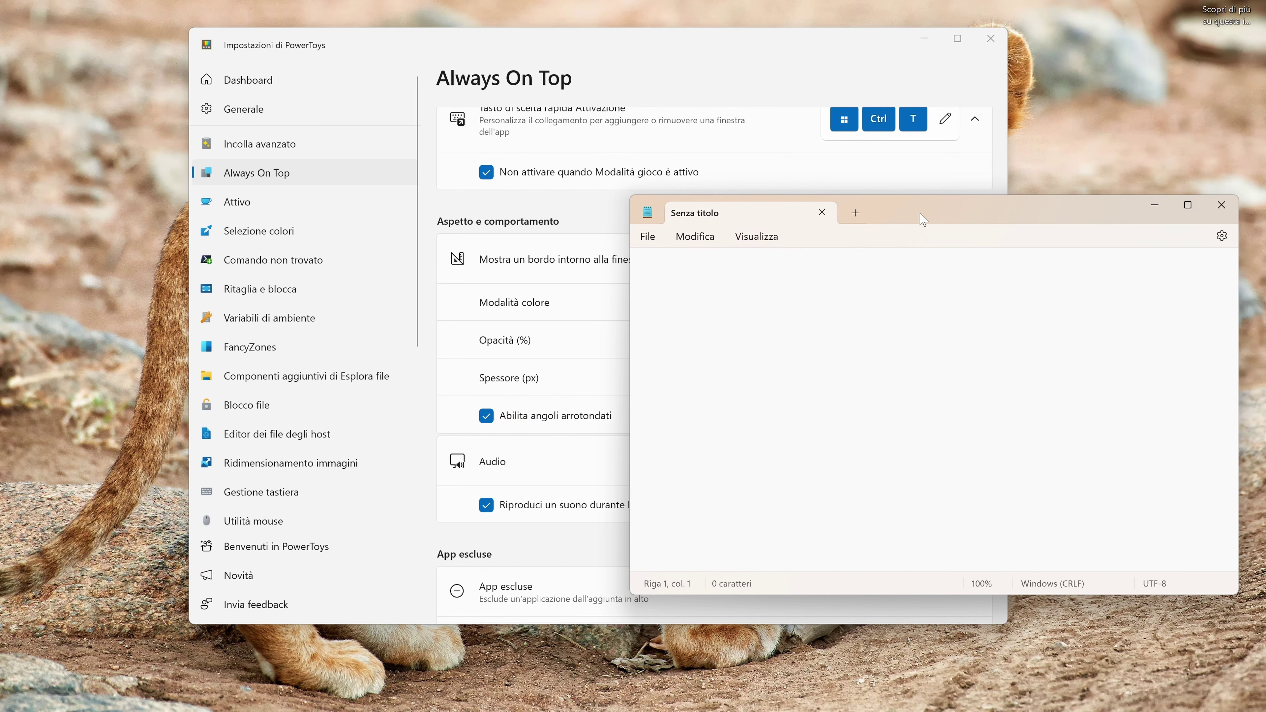
pyautogui.press('super+ctrl+t')
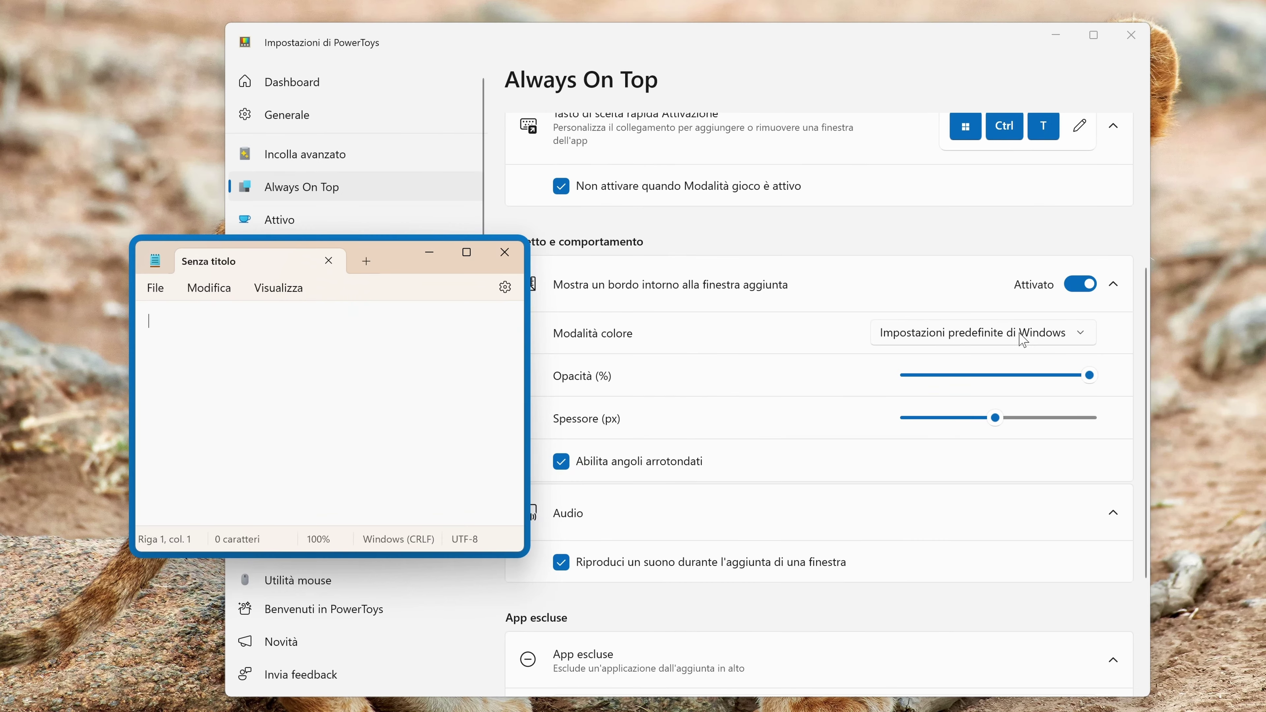
# Try Colore personalizzato as the pinned border's colour mode, view its colour picker, and restore Impostazioni predefinite di Windows
pyautogui.click(1022, 333)
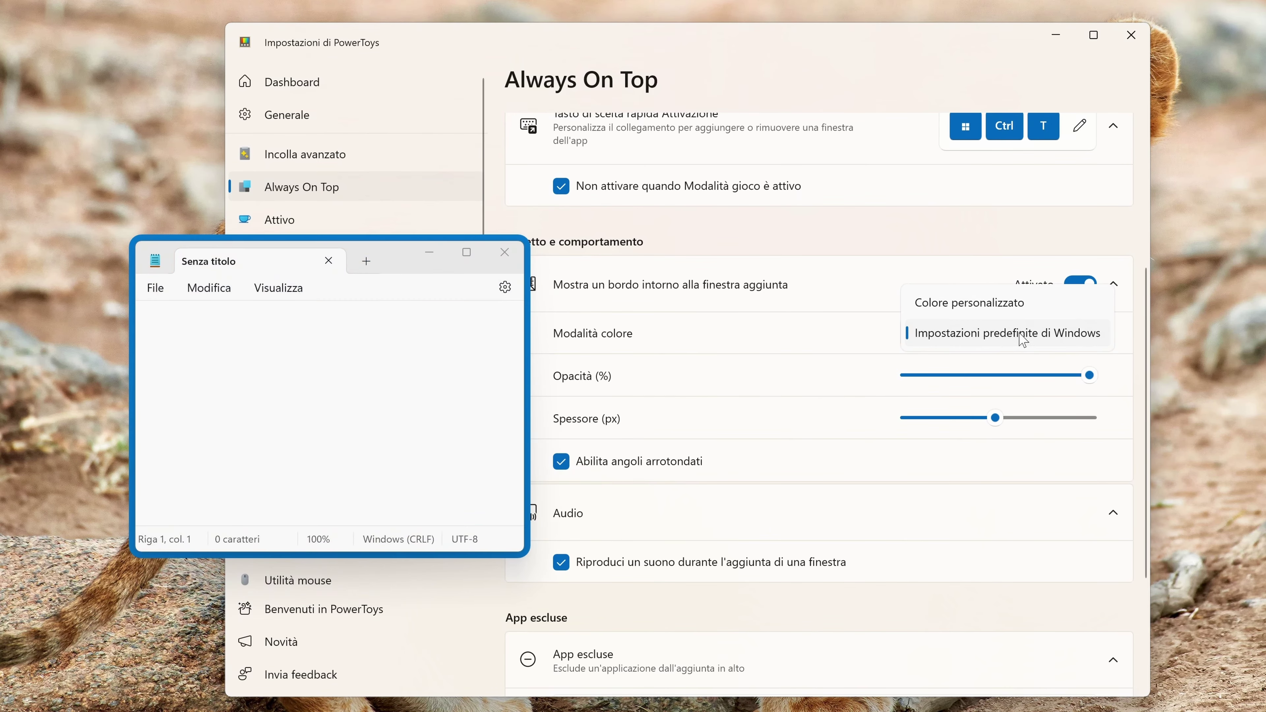
pyautogui.click(1021, 335)
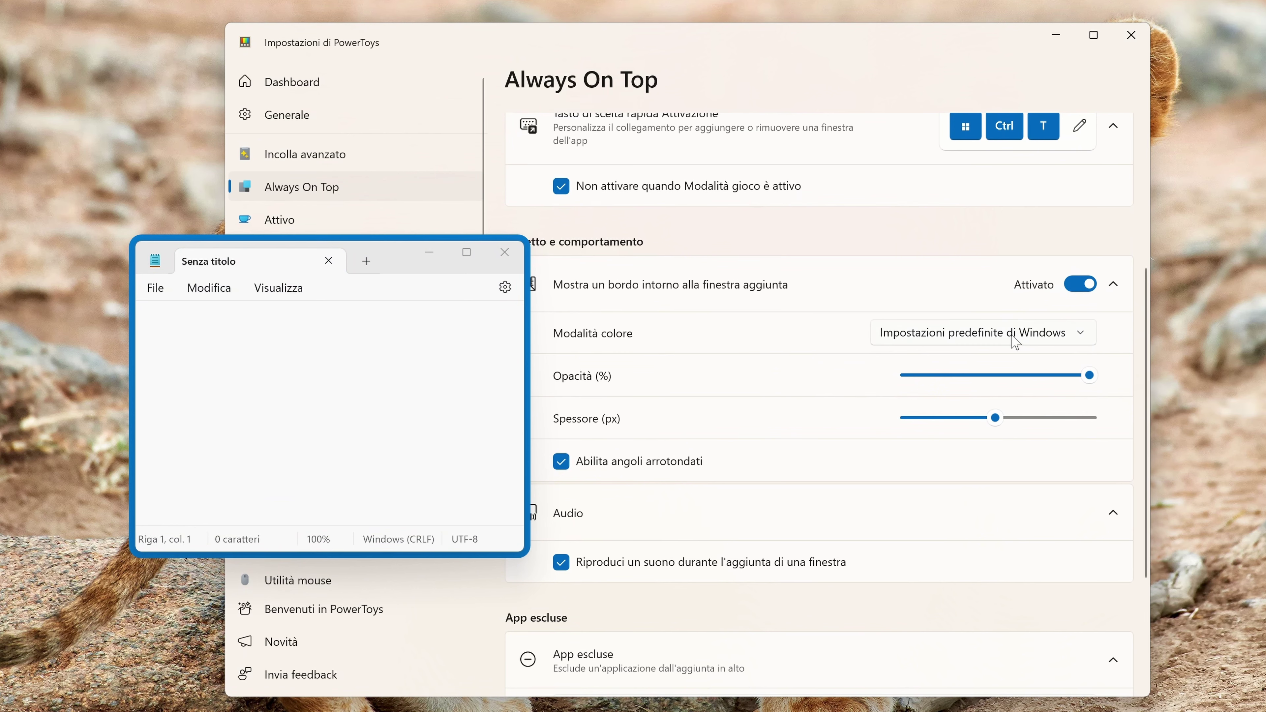
pyautogui.click(1015, 343)
pyautogui.click(1002, 301)
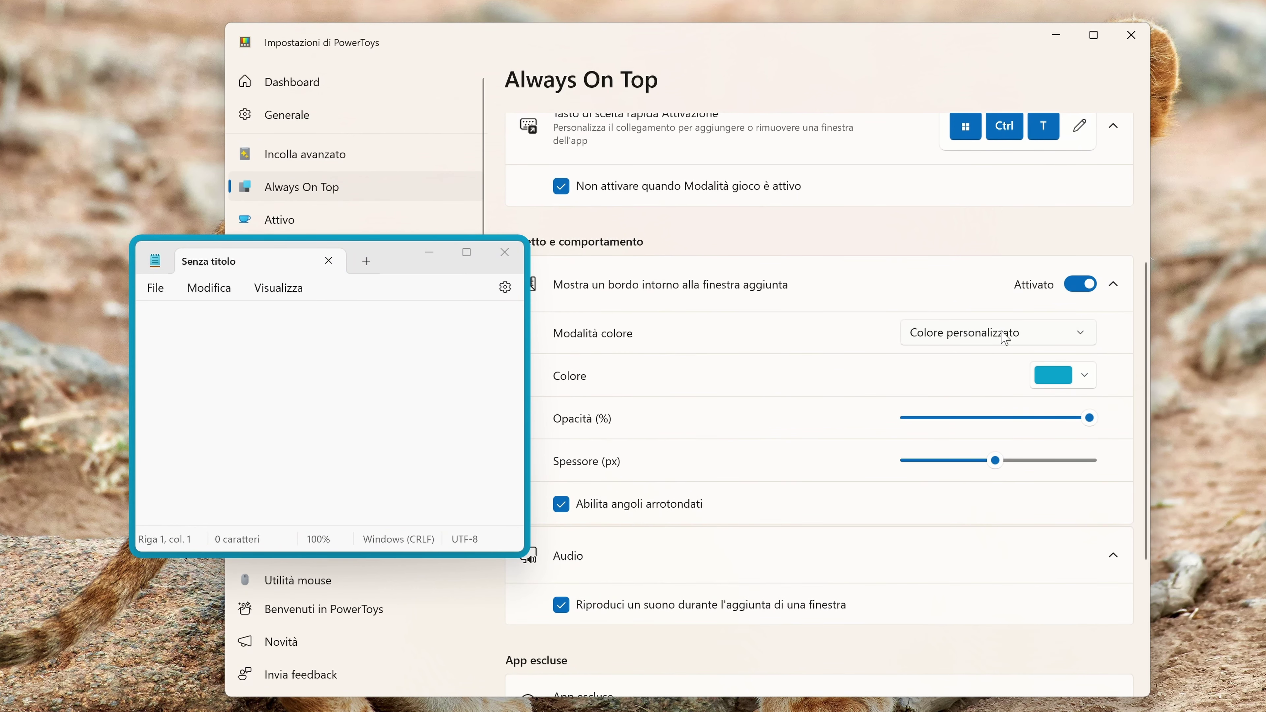
pyautogui.click(1064, 383)
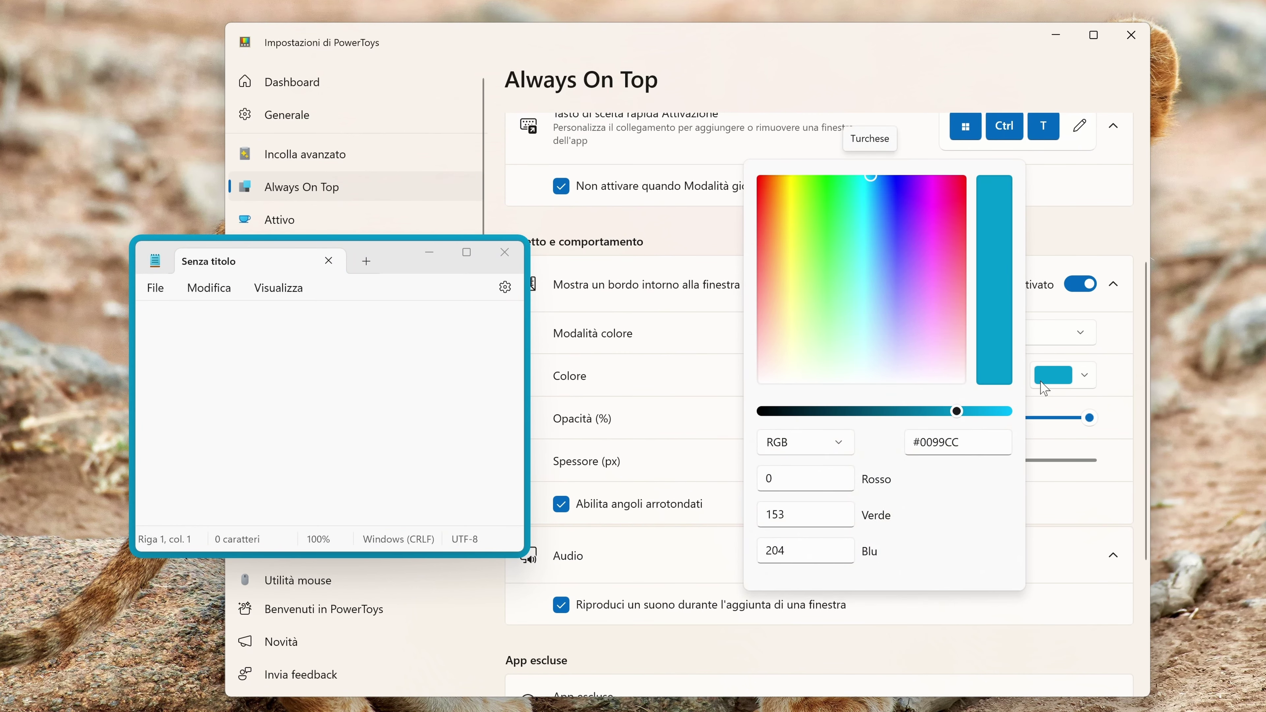
pyautogui.click(1072, 385)
pyautogui.click(1076, 333)
pyautogui.click(1026, 301)
# Try the border opacity control, leaving it at maximum, and reduce the border thickness to slightly under 7 px
pyautogui.moveTo(1088, 374)
pyautogui.mouseDown()
pyautogui.moveTo(971, 383)
pyautogui.moveTo(1089, 376)
pyautogui.mouseUp()
pyautogui.moveTo(998, 425); pyautogui.dragTo(951, 421)
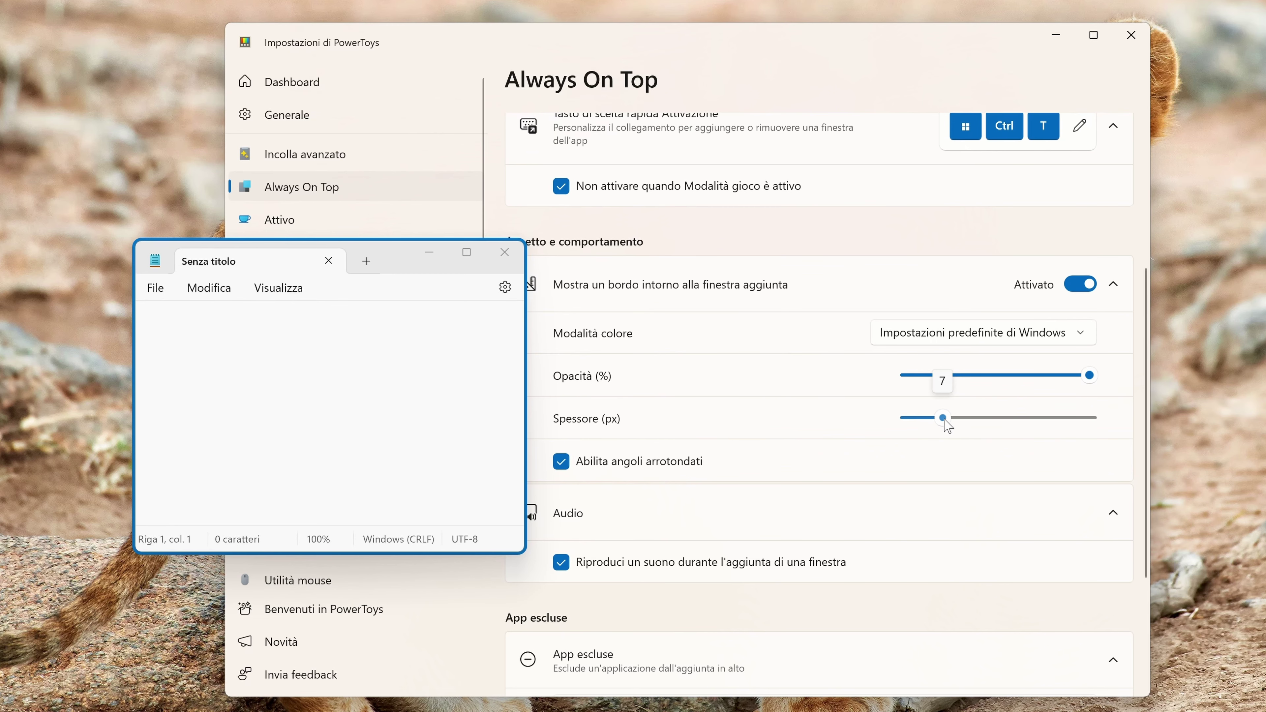
pyautogui.moveTo(945, 423); pyautogui.dragTo(940, 427)
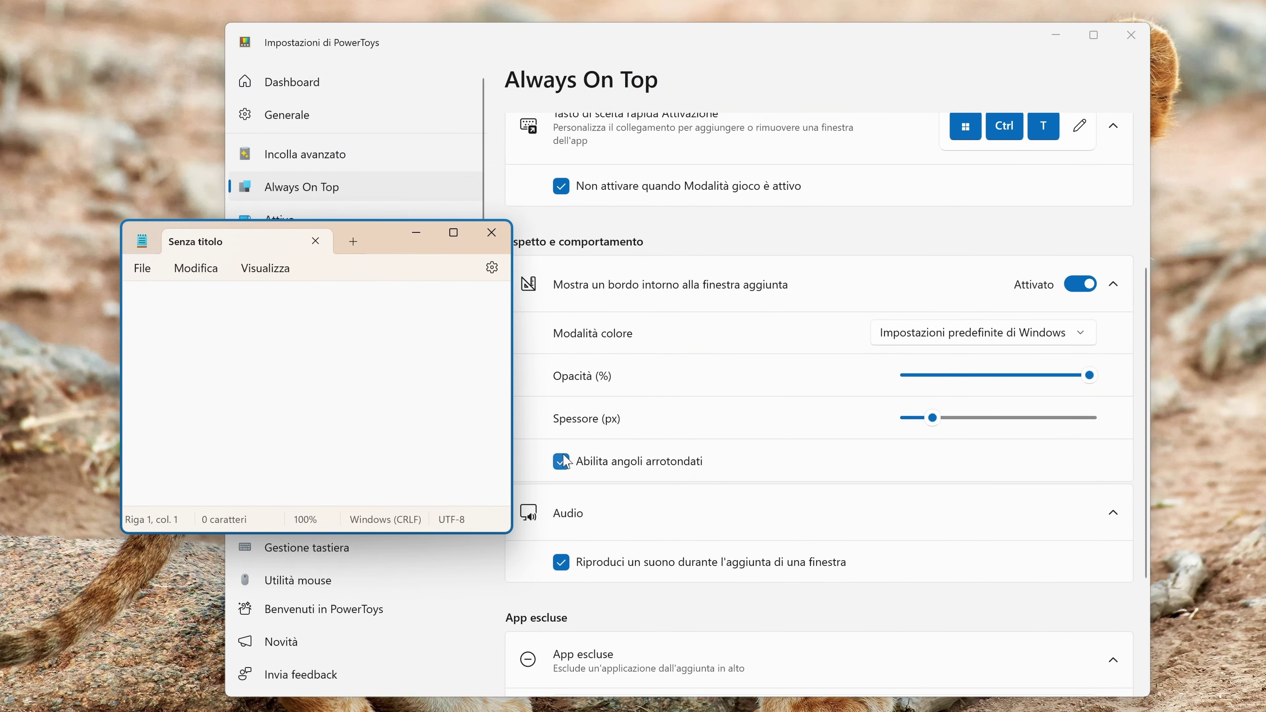
# Disable the rounded corners of the pinned window's border for comparison and enable them again
pyautogui.click(598, 474)
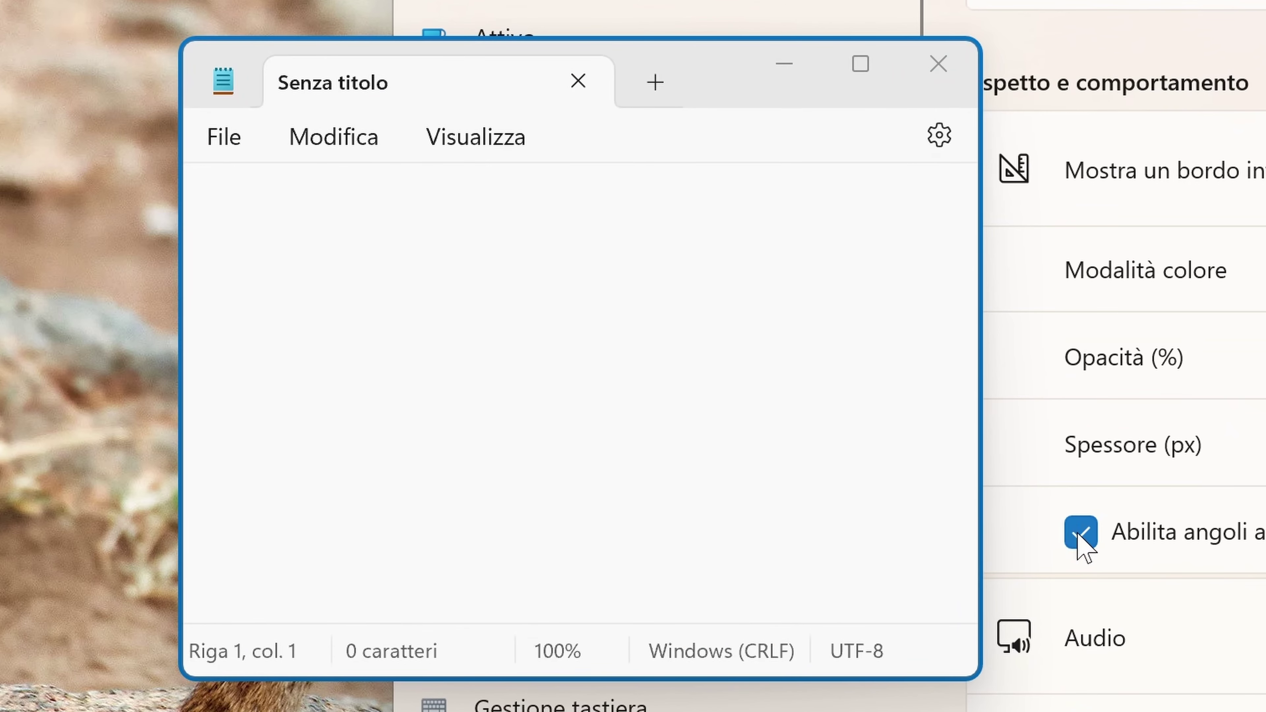
pyautogui.click(561, 464)
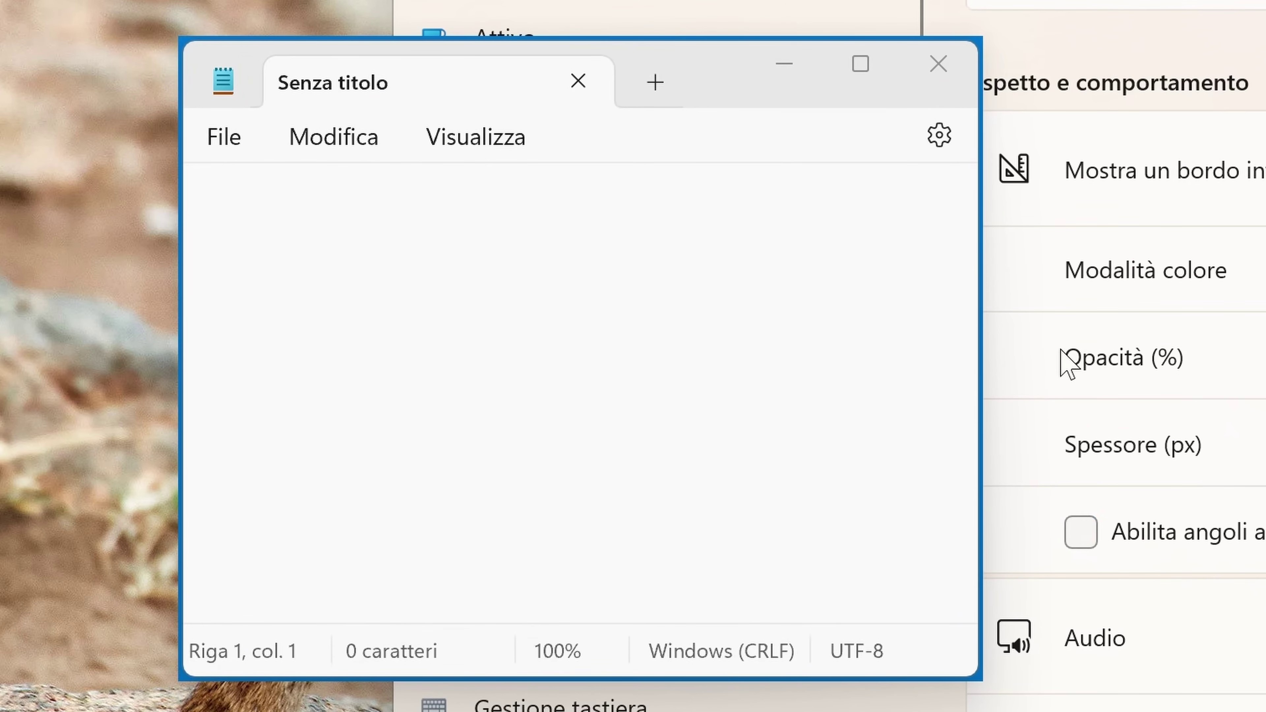
pyautogui.click(1084, 532)
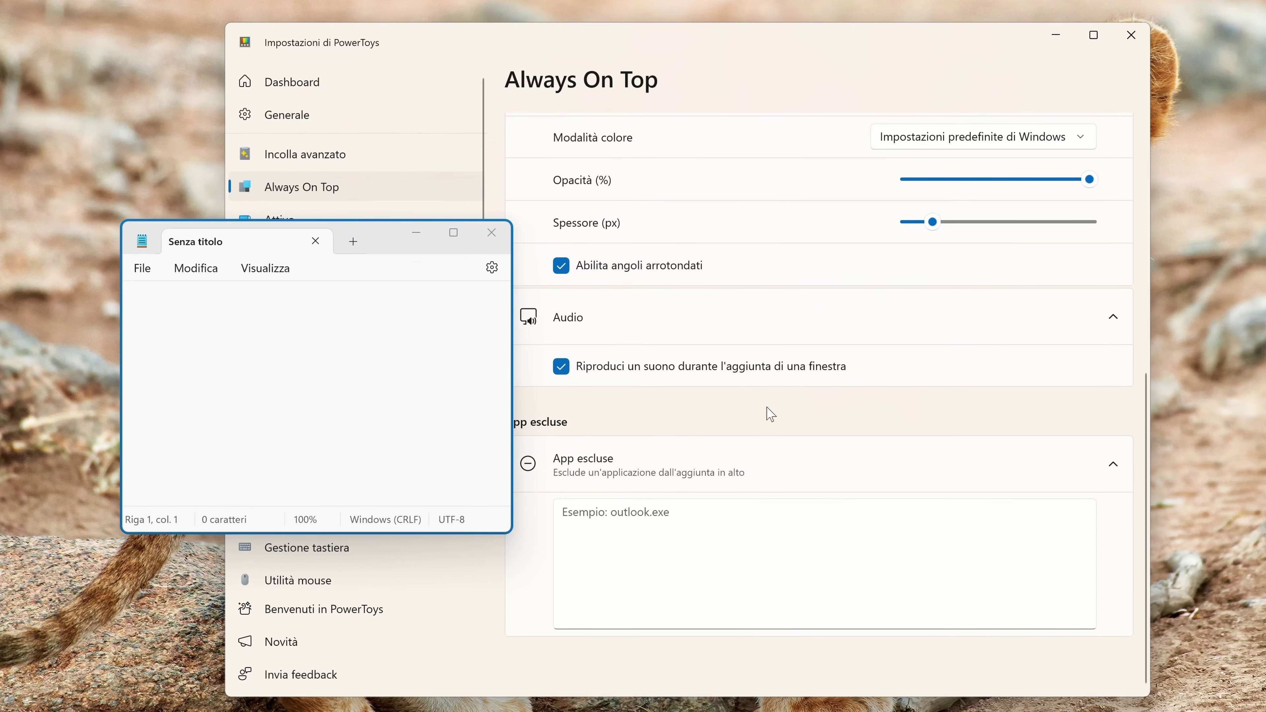
# Disable the sound for pinning windows, pin the Blocco note window again to compare, and enable the sound again
pyautogui.click(373, 245)
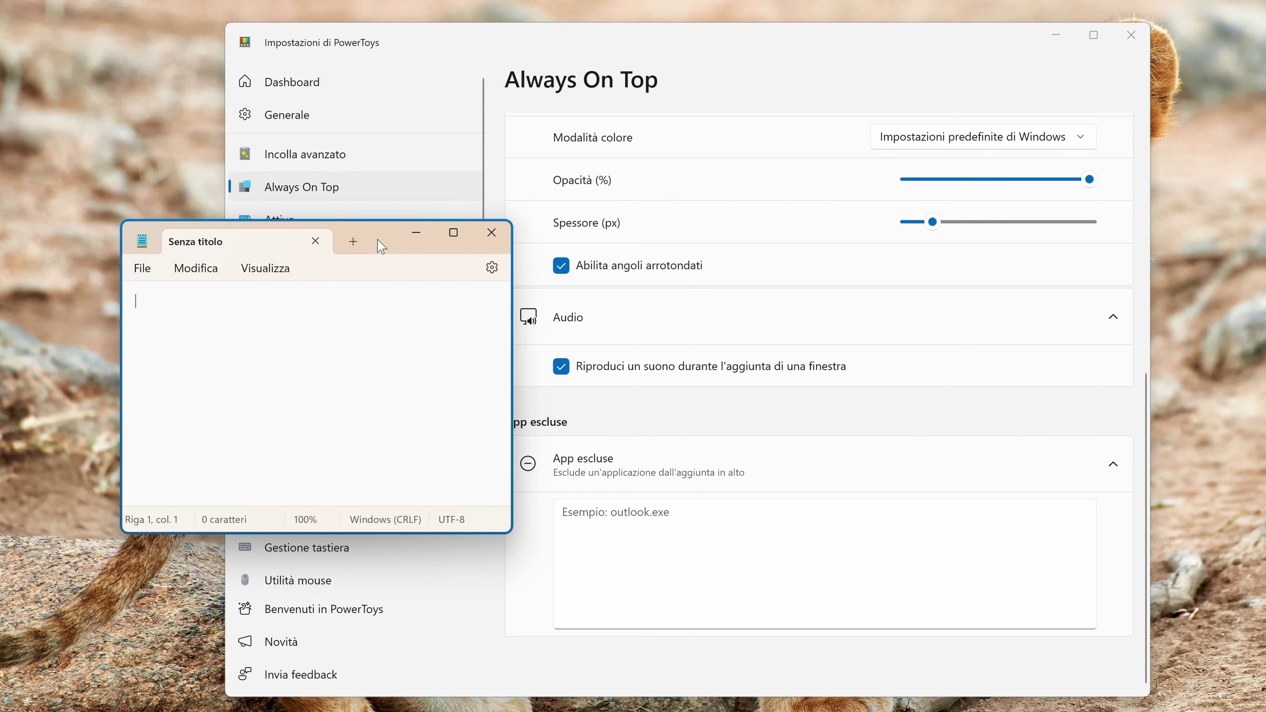
pyautogui.click(562, 374)
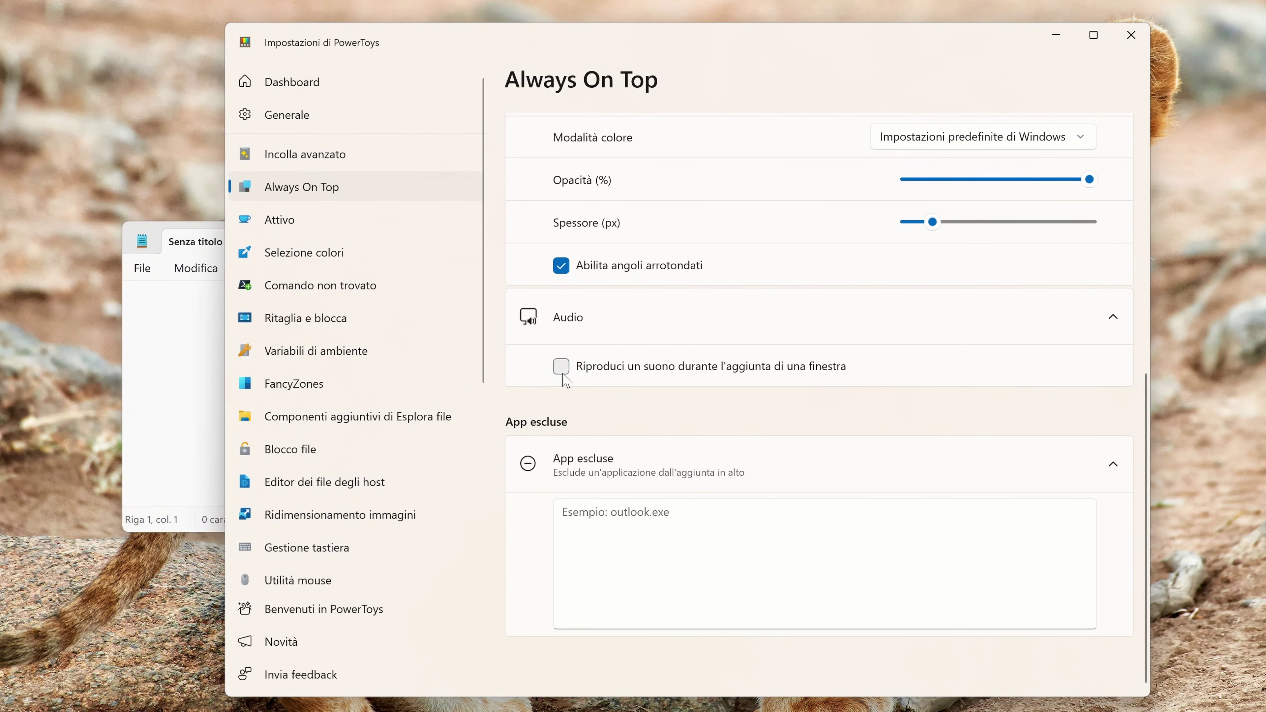
pyautogui.click(198, 252)
pyautogui.press('super+ctrl+t')
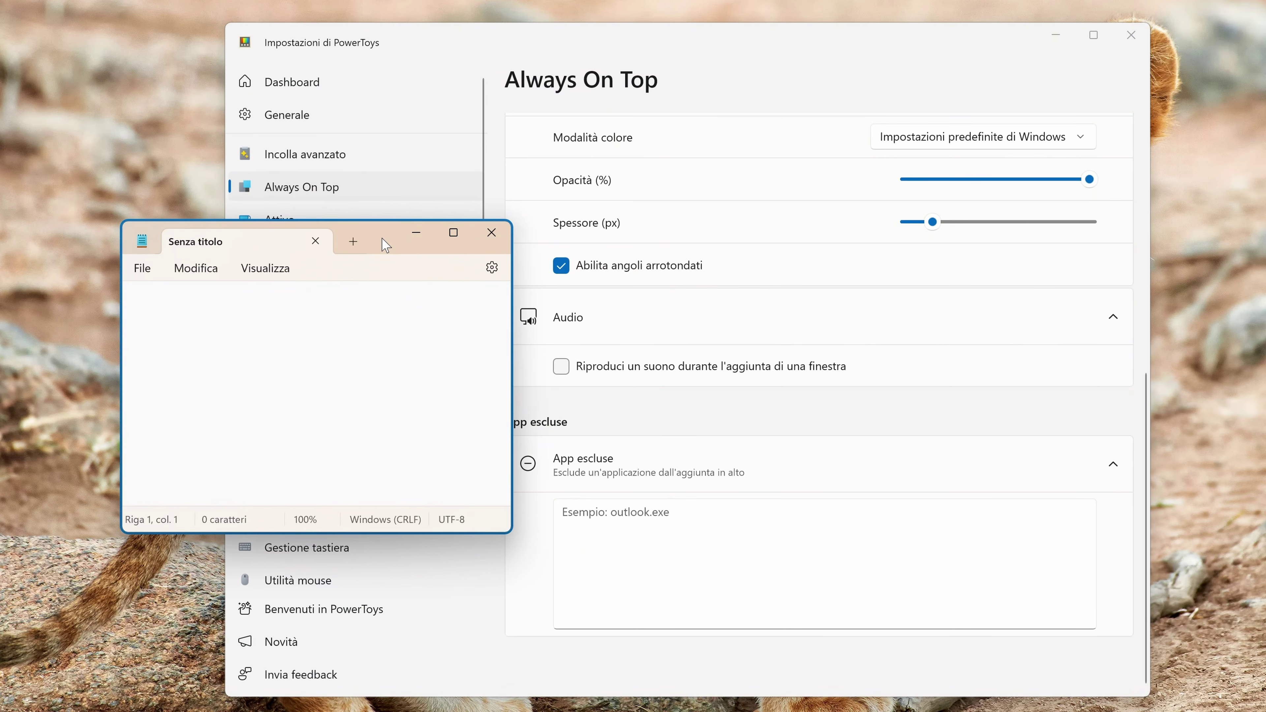
pyautogui.click(561, 366)
pyautogui.click(685, 556)
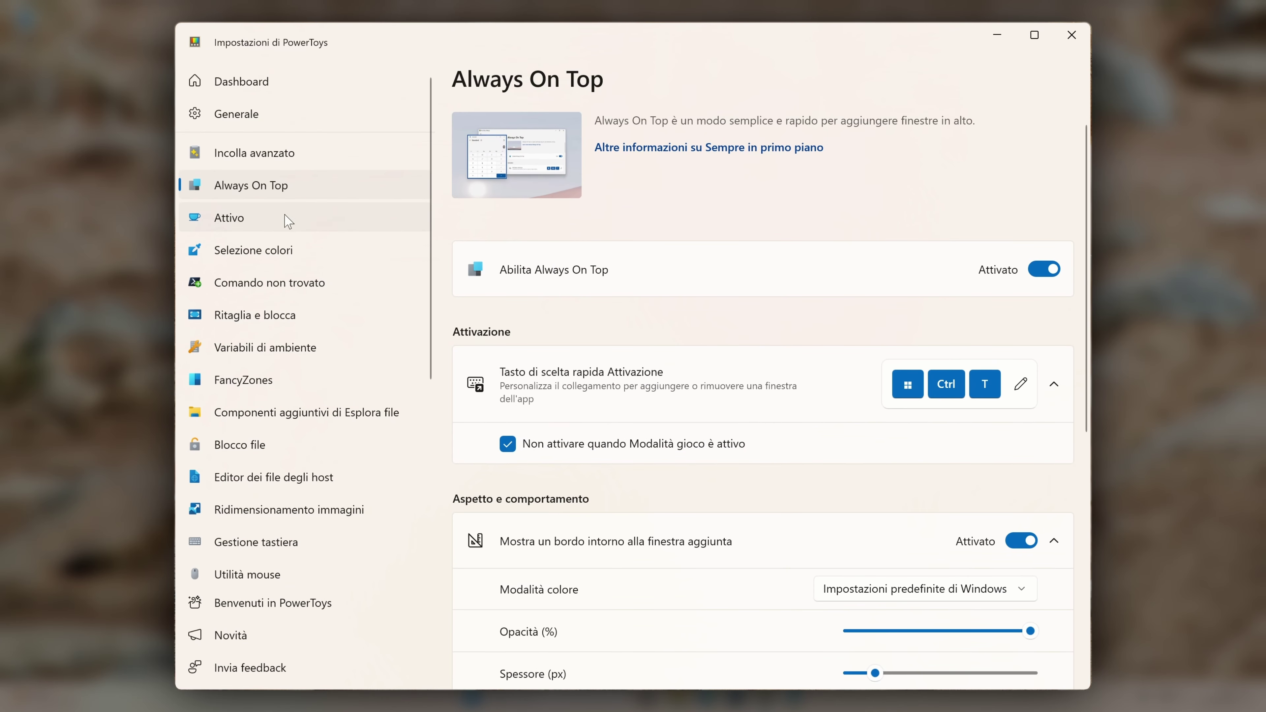
# Show the Attivo settings page and view the keep-awake options of PowerToys Awake in the system tray without changing any
pyautogui.click(252, 224)
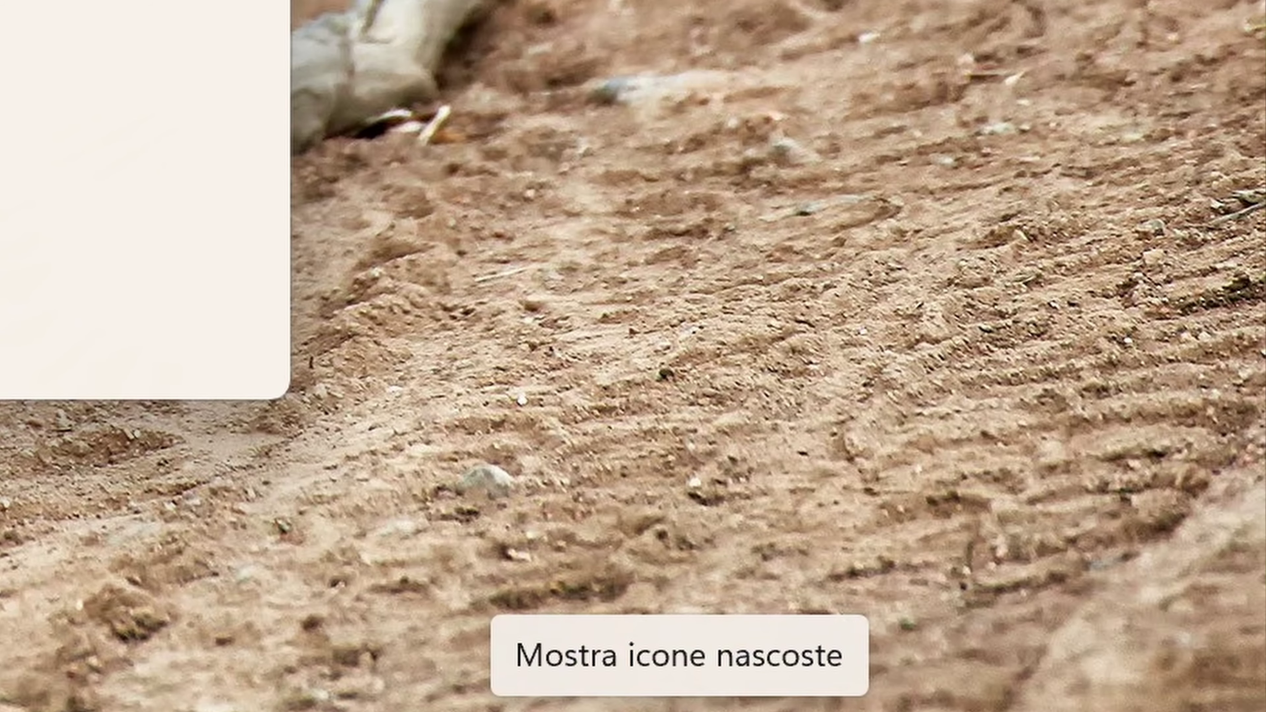
pyautogui.click(1203, 710)
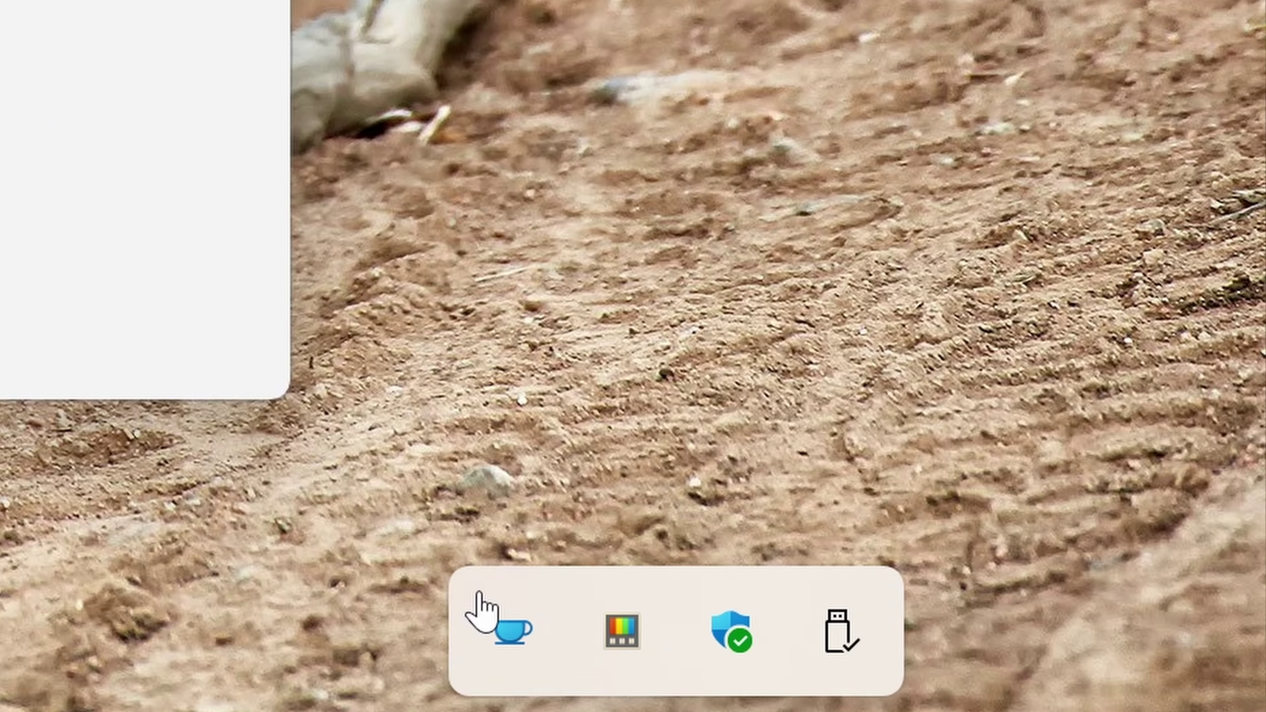
pyautogui.rightClick(516, 641)
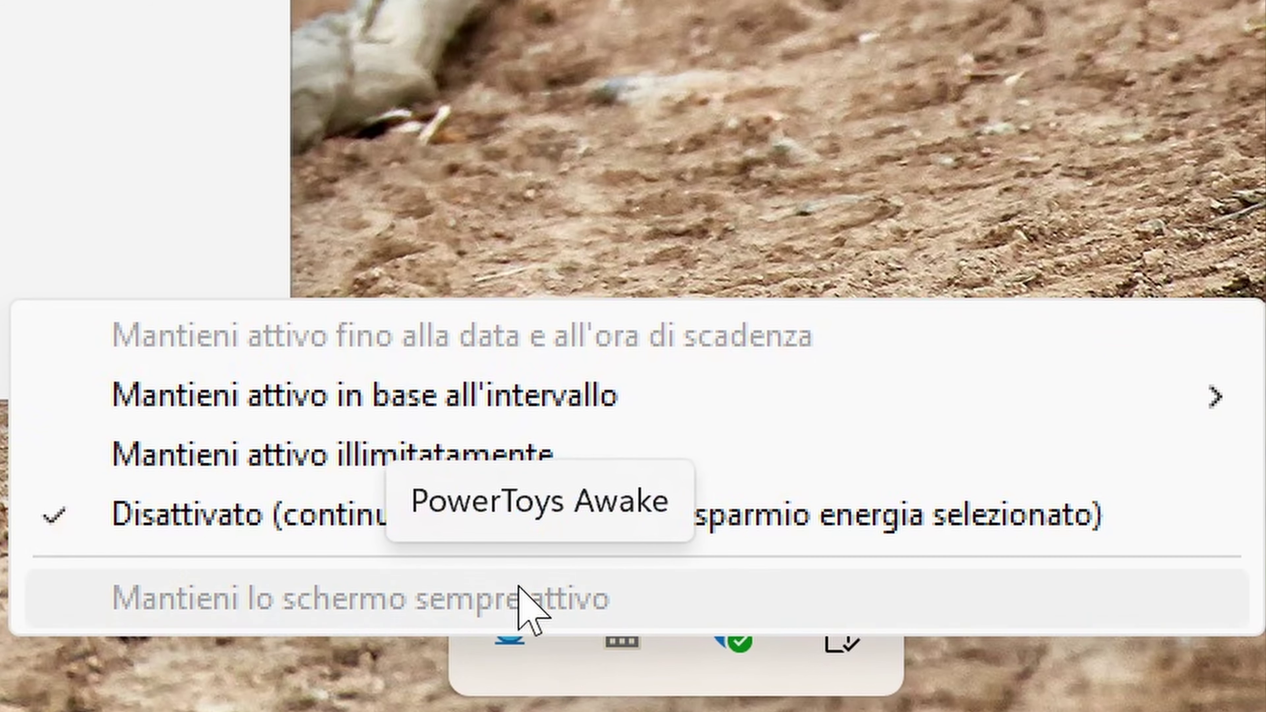
pyautogui.moveTo(656, 408)
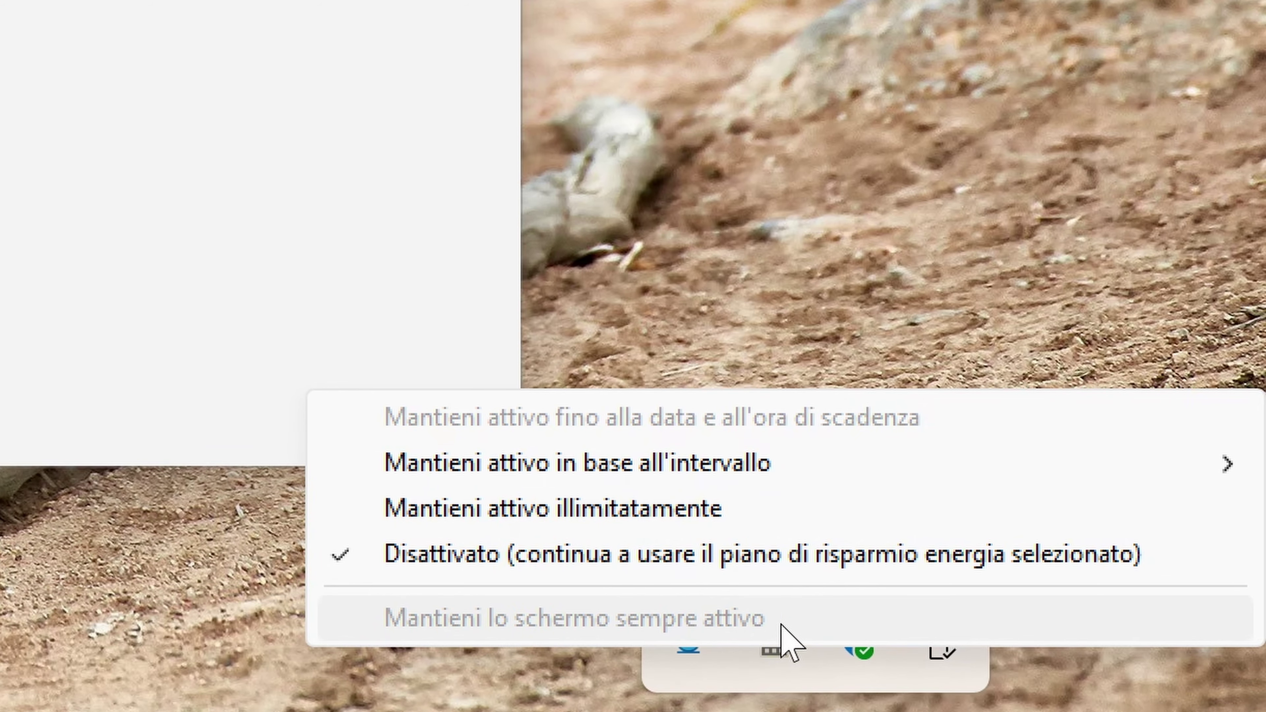
pyautogui.click(118, 333)
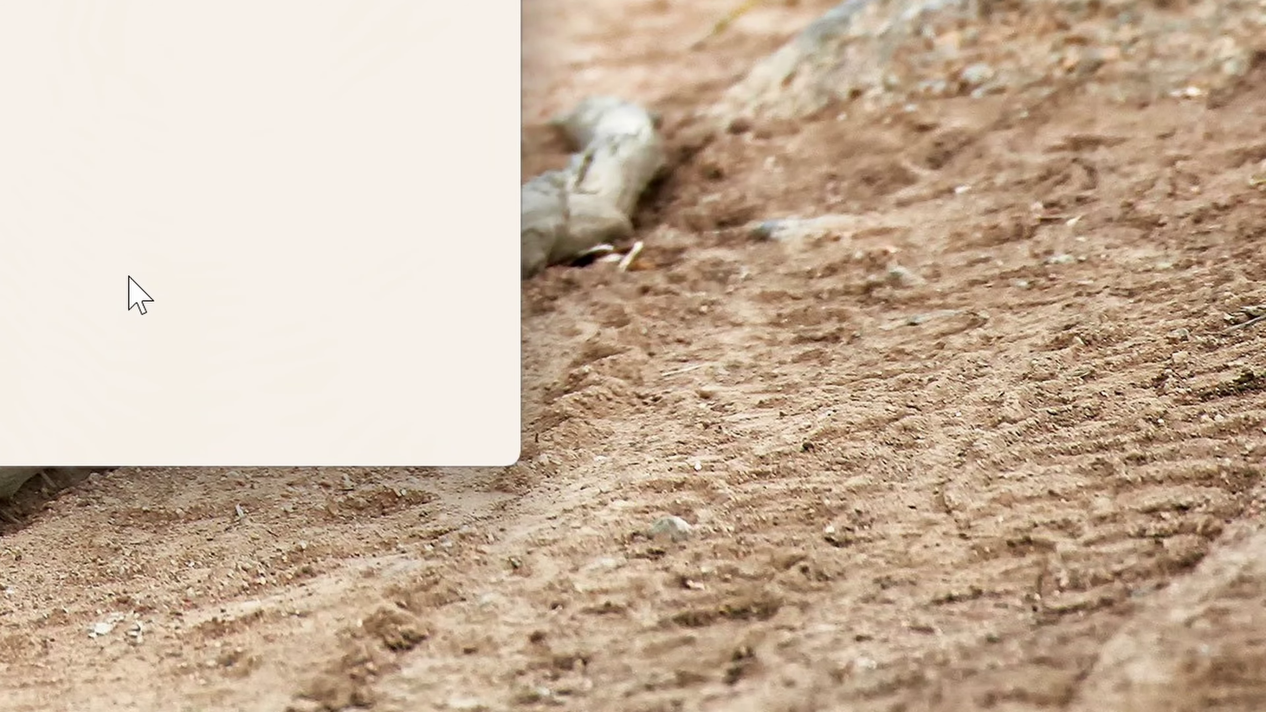
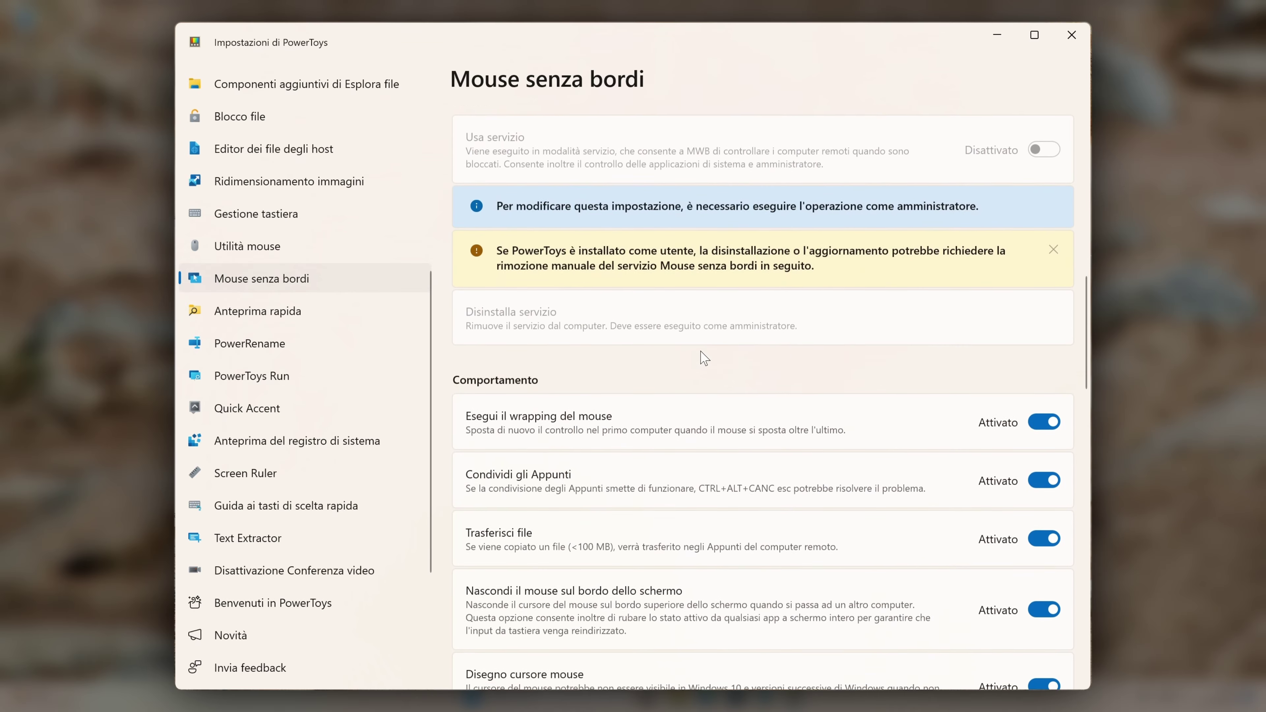
# Examine the Mouse senza bordi settings for behaviour, keyboard shortcuts, IP address mapping and troubleshooting
pyautogui.scroll(-3, 701, 353)
pyautogui.scroll(-2, 713, 287)
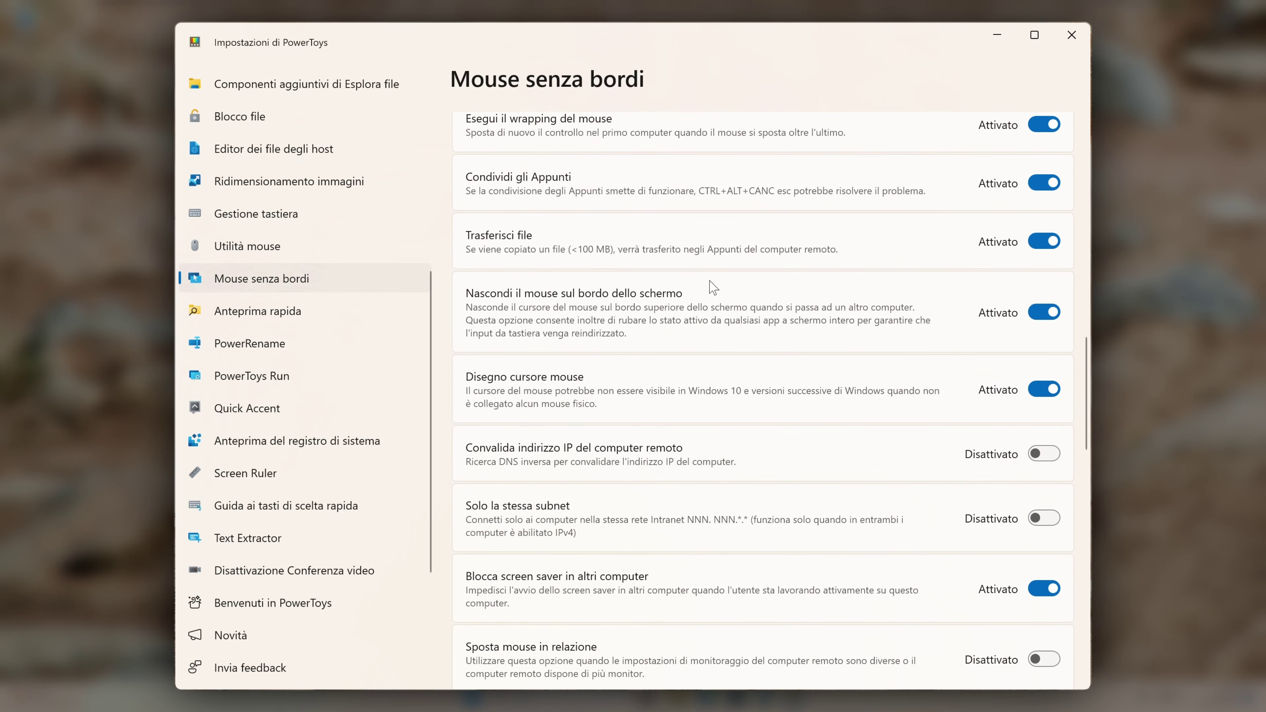
pyautogui.scroll(-2, 529, 413)
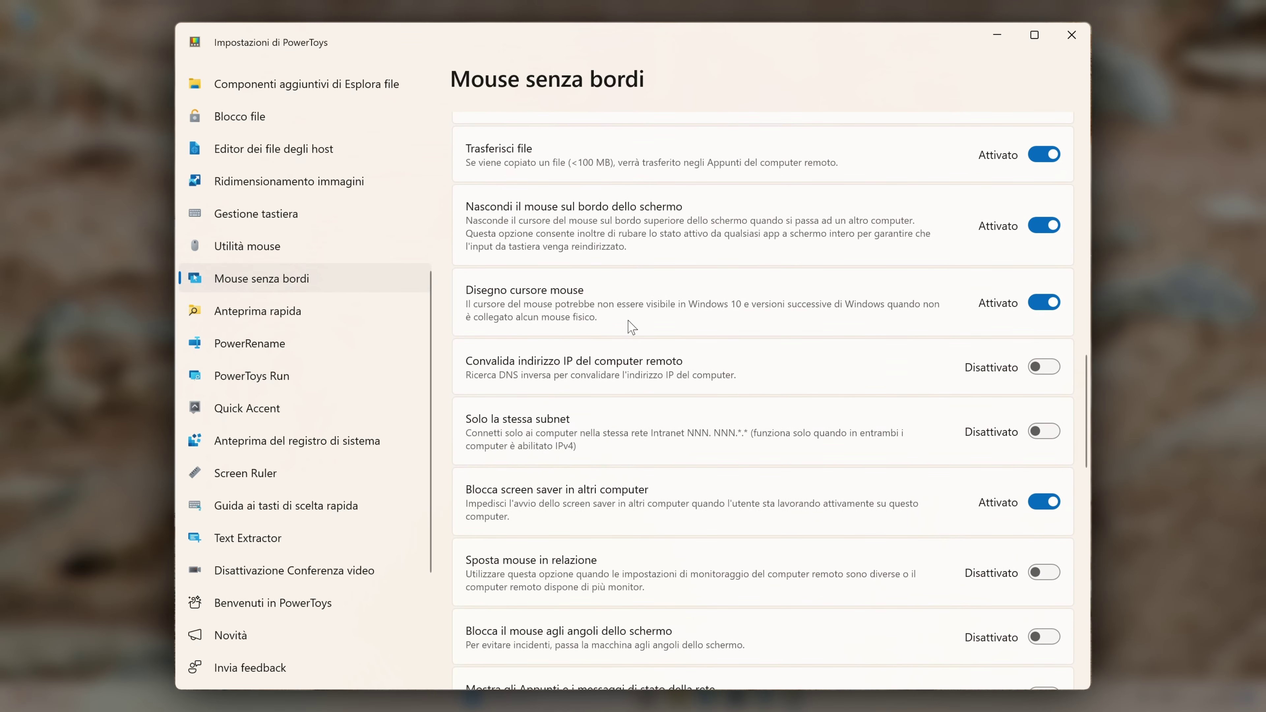
pyautogui.scroll(-18, 589, 330)
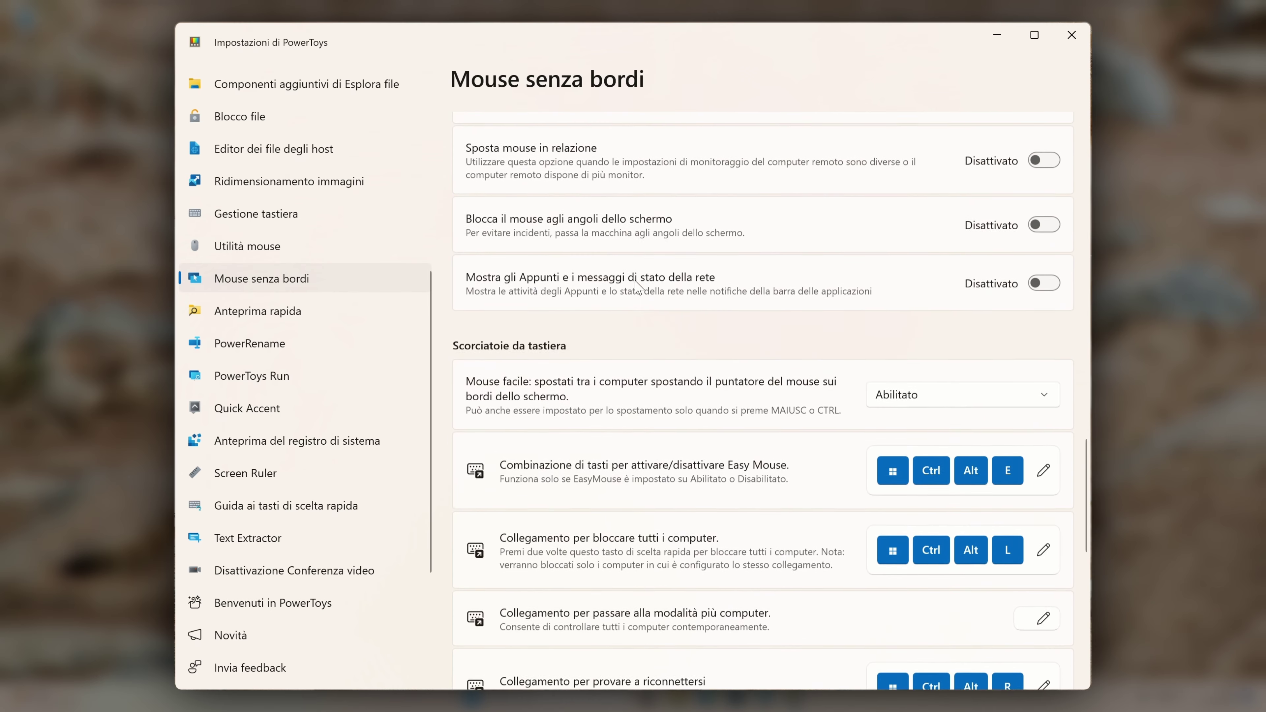
pyautogui.scroll(-3, 641, 357)
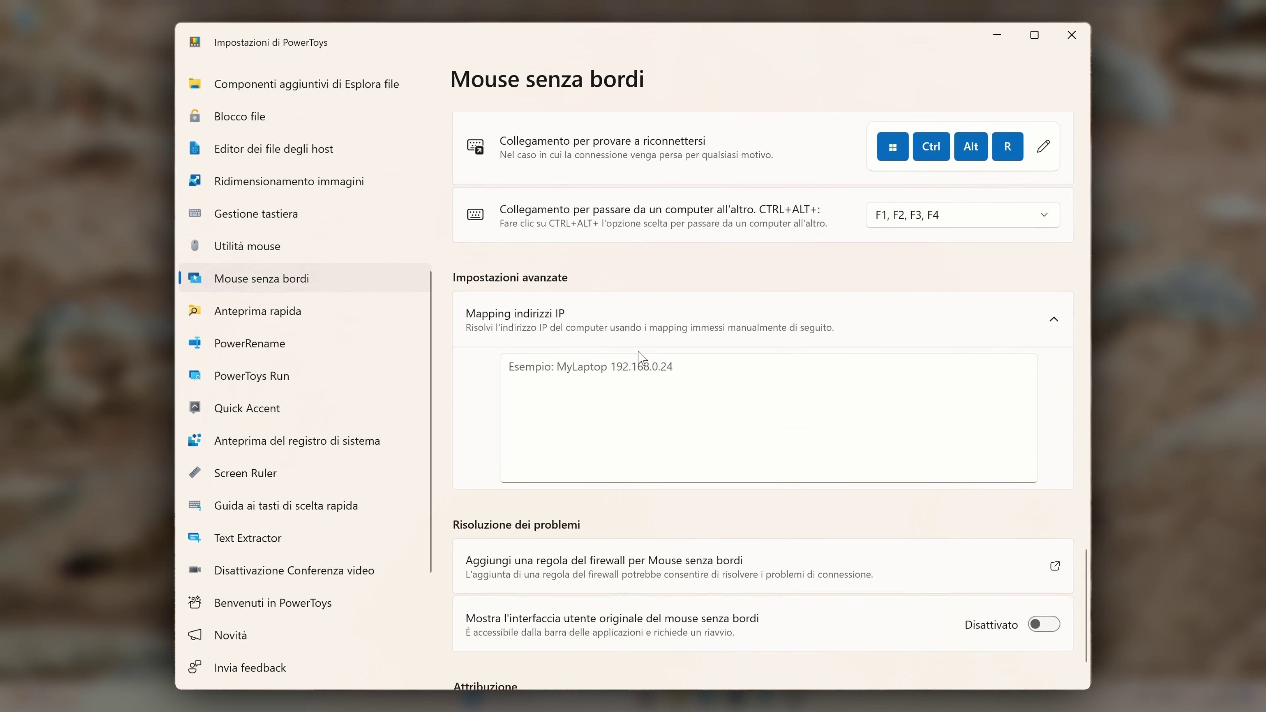
pyautogui.scroll(-2, 641, 357)
pyautogui.scroll(7, 639, 351)
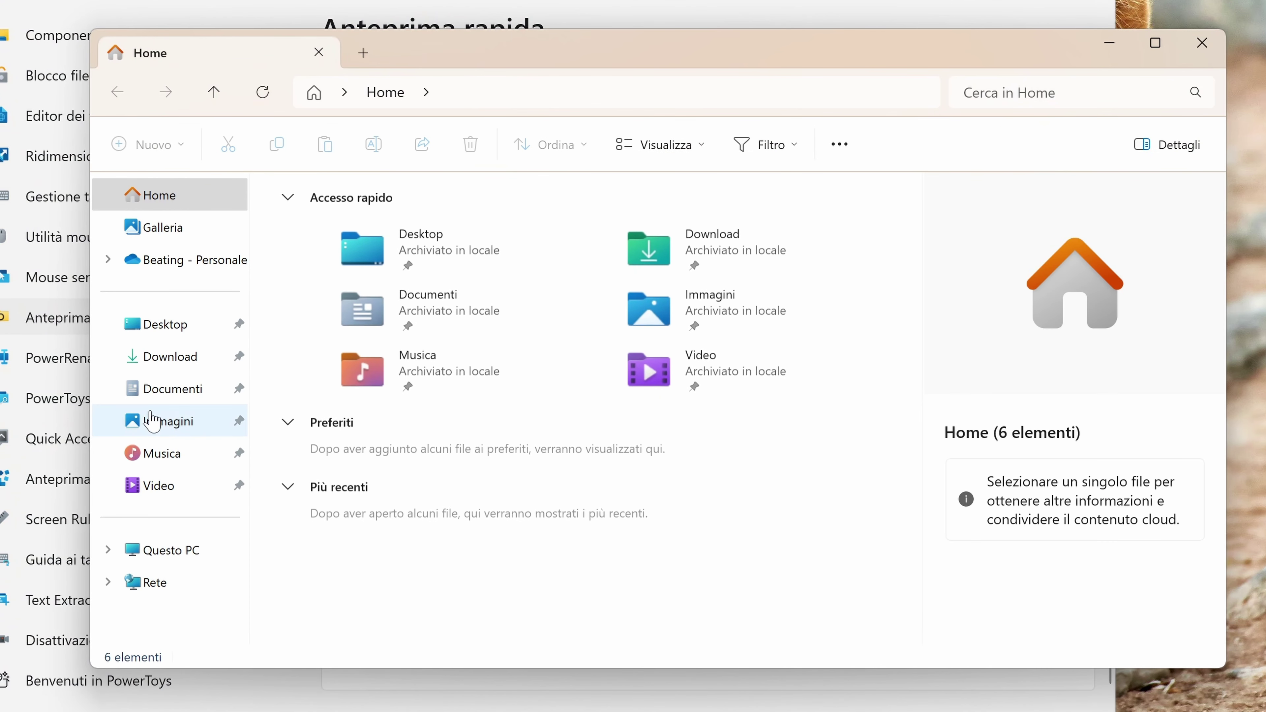
# Browse to the Immagini folder and preview the LogoBBTech2021_circle image with Peek
pyautogui.click(154, 420)
pyautogui.click(341, 245)
pyautogui.click(376, 274)
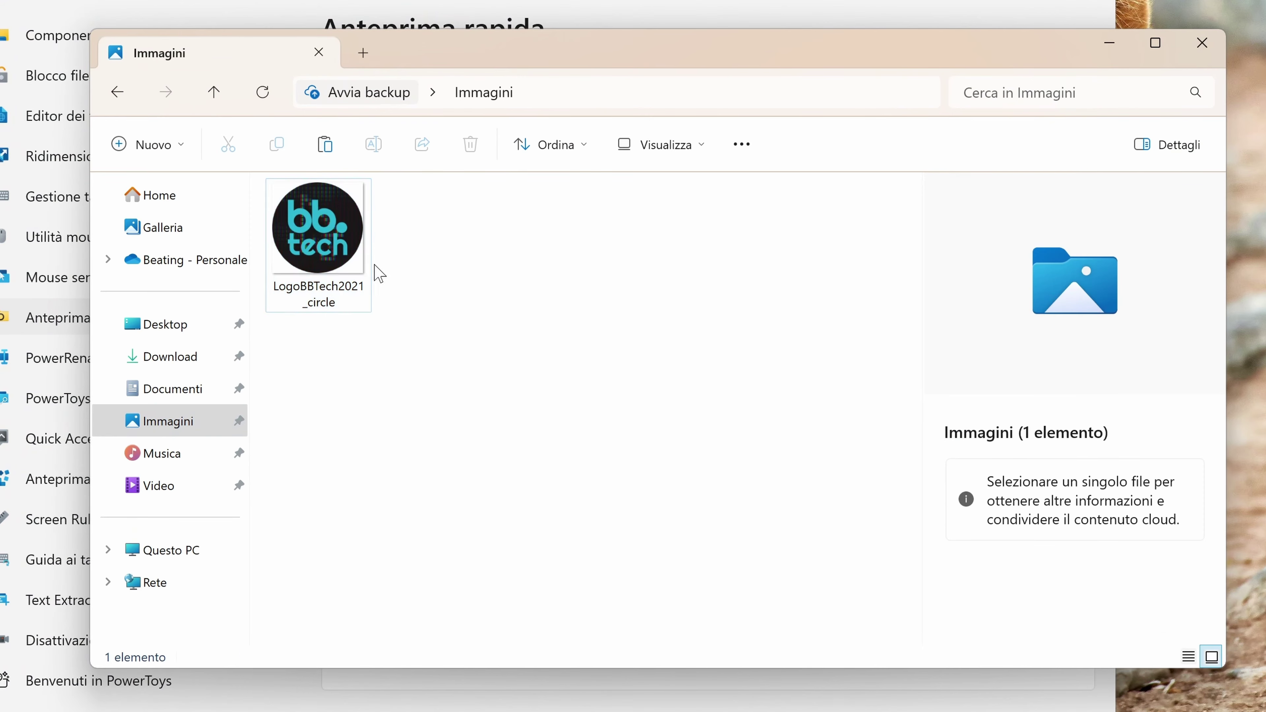
pyautogui.click(320, 259)
pyautogui.hotkey('ctrl', 'space')
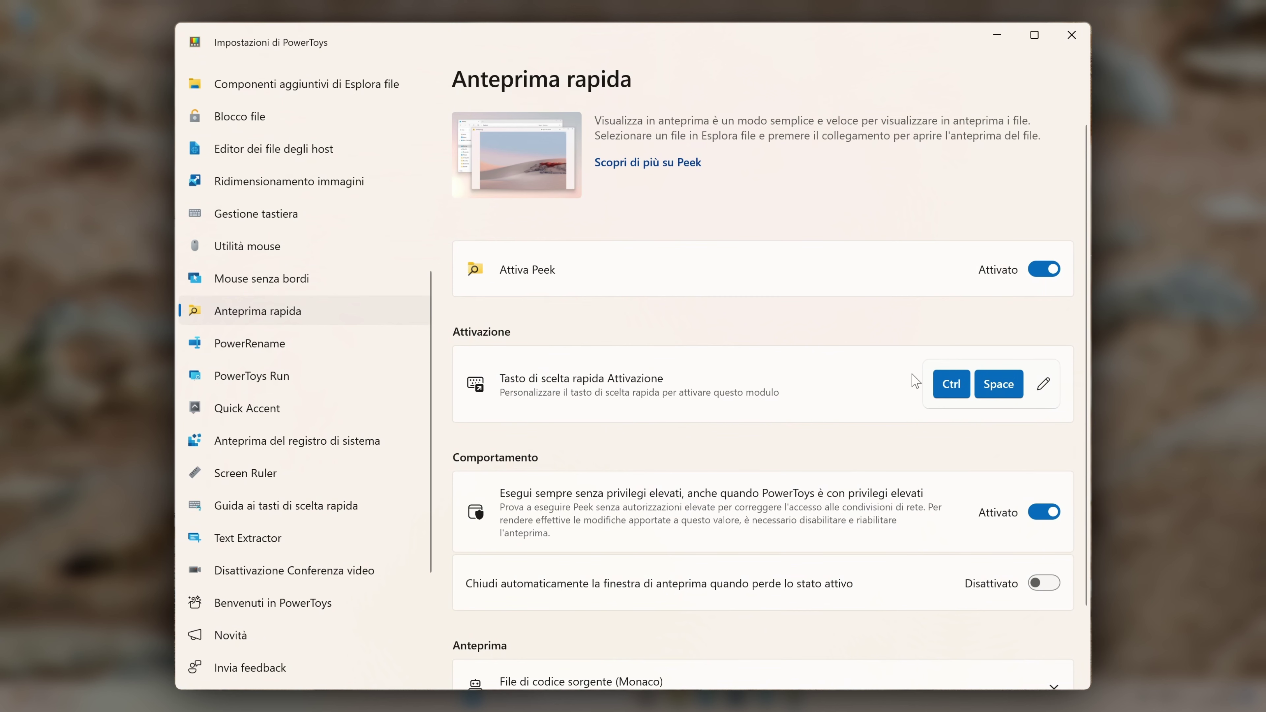
# Examine the Anteprima rapida preview options for File di codice sorgente (Monaco) and collapse them again
pyautogui.scroll(-2, 916, 382)
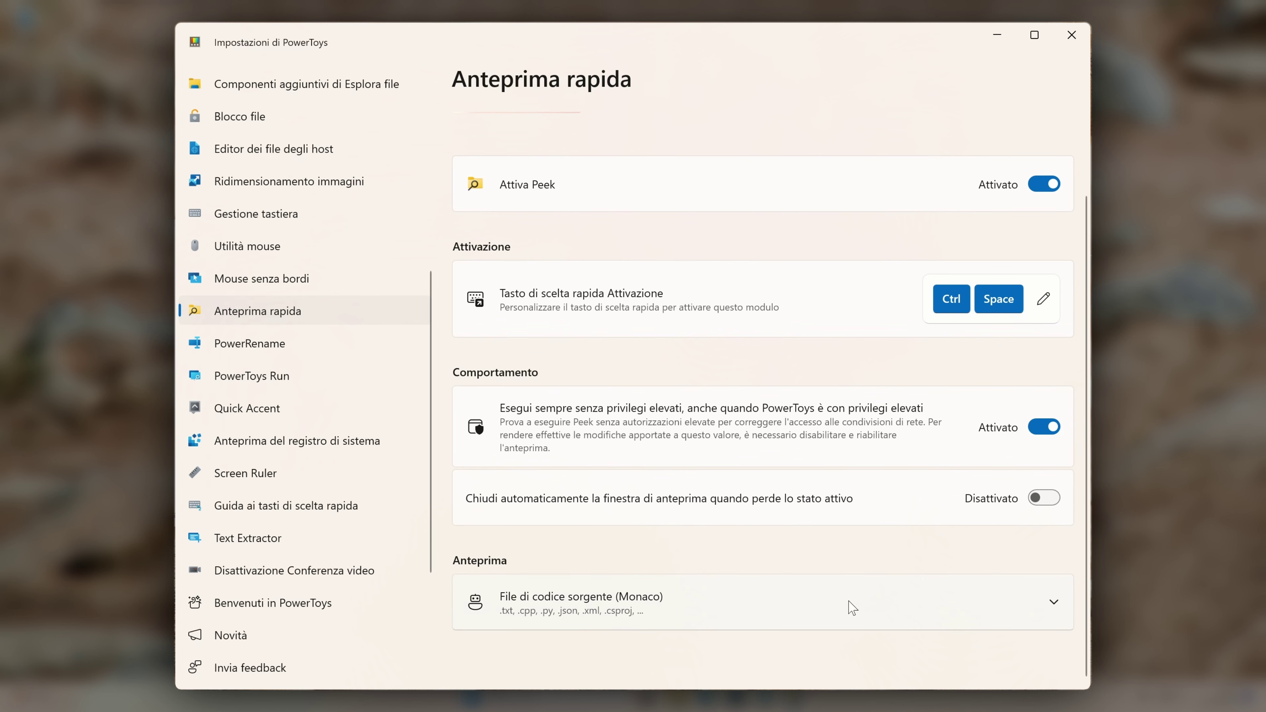
pyautogui.click(725, 601)
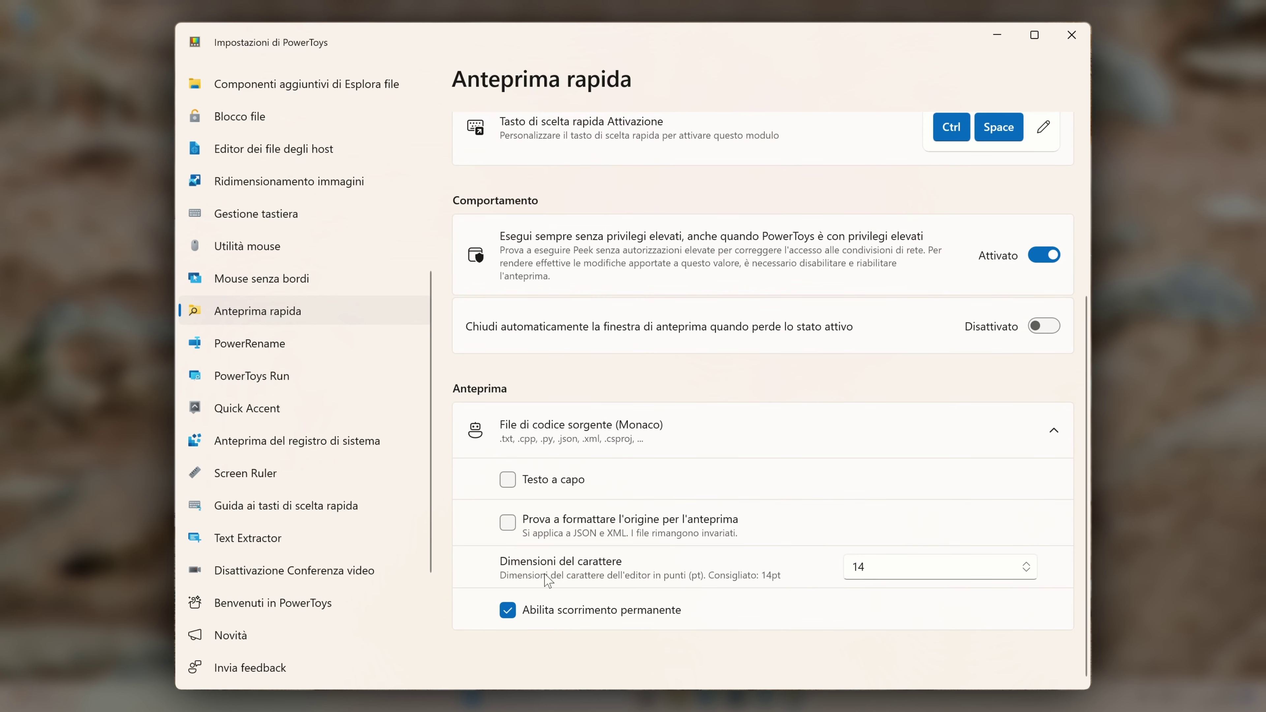
pyautogui.click(737, 428)
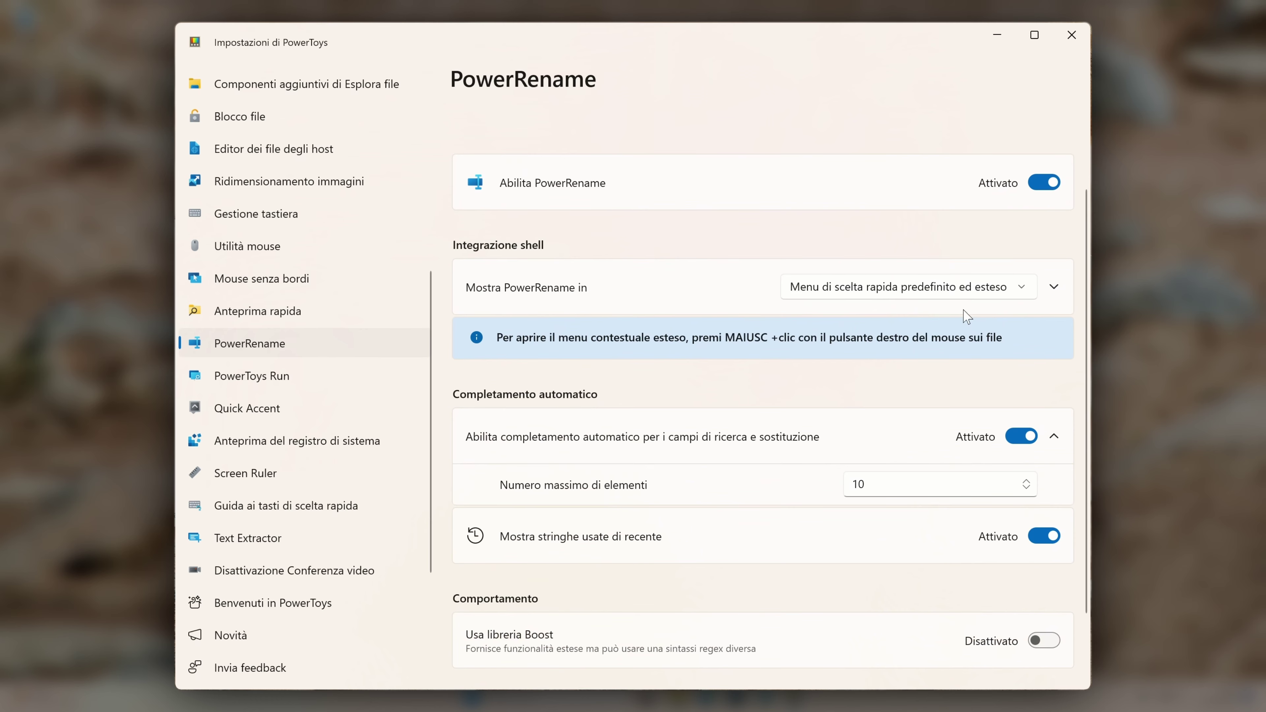
# View the context menu choices for Mostra PowerRename in, keeping Menu di scelta rapida predefinito ed esteso
pyautogui.click(1020, 293)
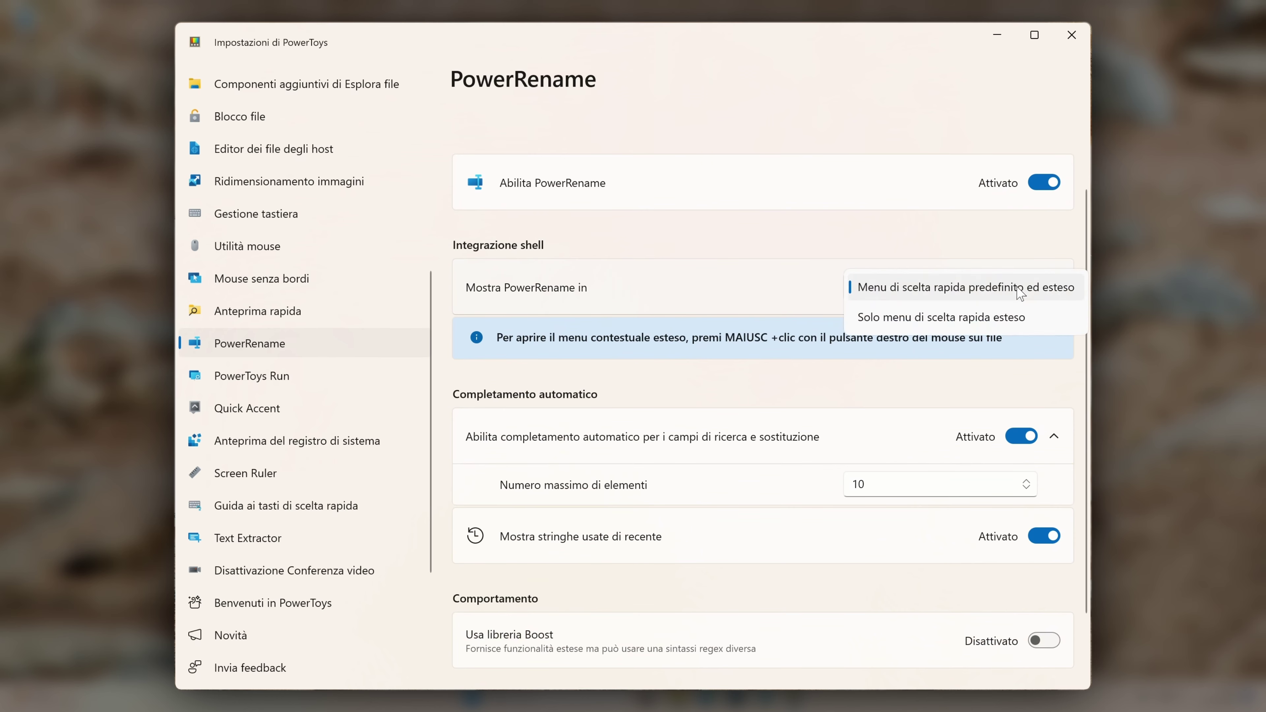
pyautogui.click(935, 246)
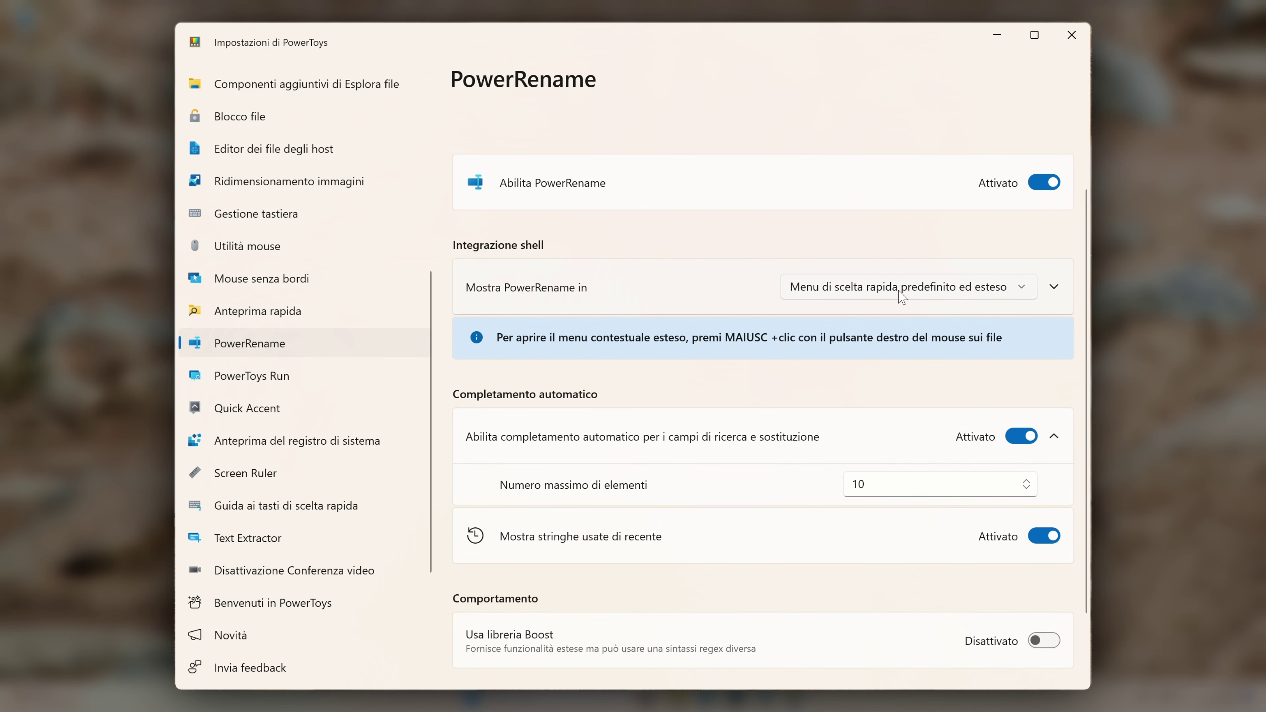
pyautogui.scroll(-3, 741, 438)
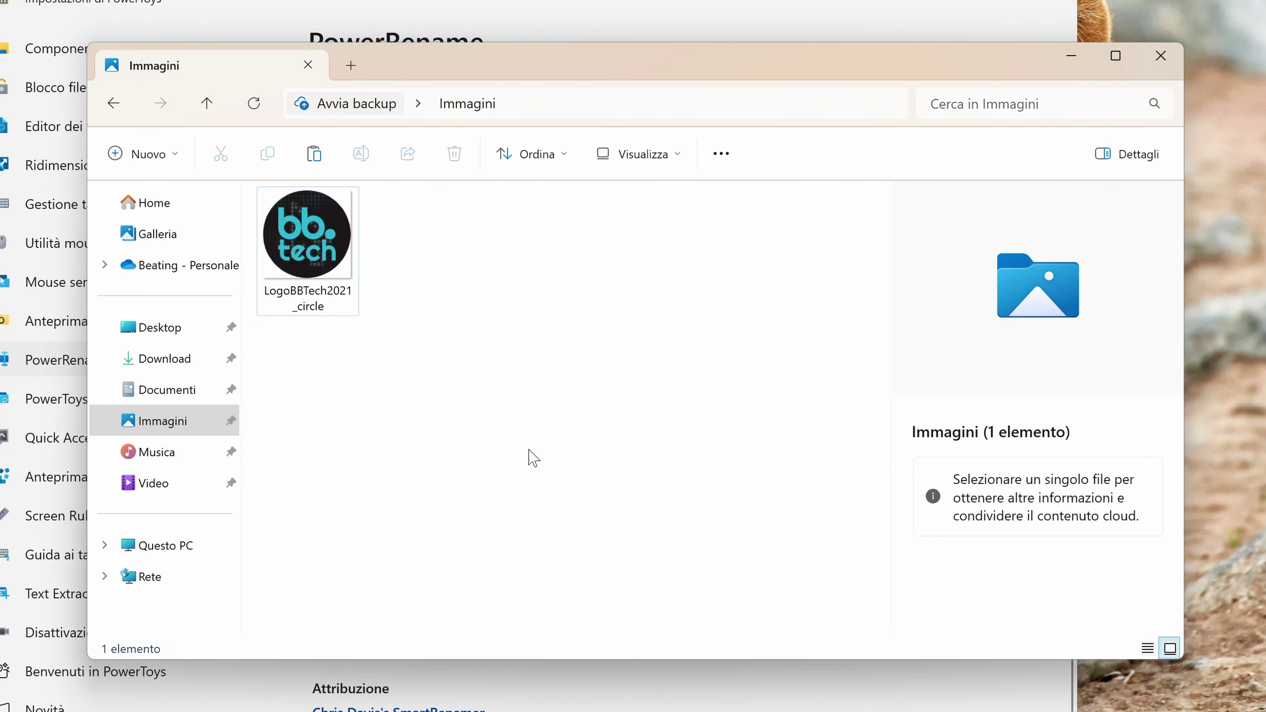
# Paste 15 copies of the LogoBBTech2021_circle image into the Immagini folder
pyautogui.hotkey('ctrl', 'v')
pyautogui.hotkey('ctrl', 'v')
pyautogui.hotkey('ctrl', 'v')
pyautogui.hotkey('ctrl', 'v')
pyautogui.hotkey('ctrl', 'v')
pyautogui.hotkey('ctrl', 'v')
pyautogui.hotkey('ctrl', 'v')
pyautogui.hotkey('ctrl', 'v')
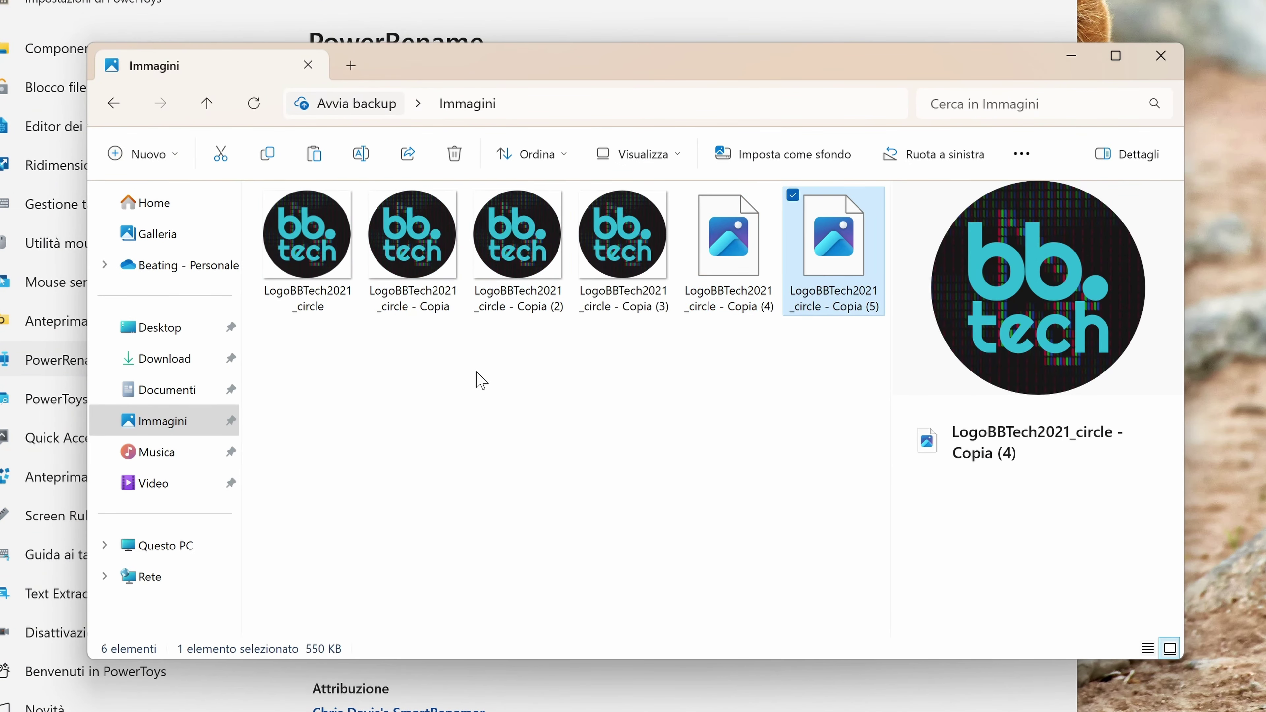
pyautogui.hotkey('ctrl', 'v')
pyautogui.hotkey('ctrl', 'v')
pyautogui.hotkey('ctrl', 'v')
pyautogui.hotkey('ctrl', 'v')
pyautogui.hotkey('ctrl', 'v')
pyautogui.hotkey('ctrl', 'v')
pyautogui.hotkey('ctrl', 'v')
pyautogui.click(623, 519)
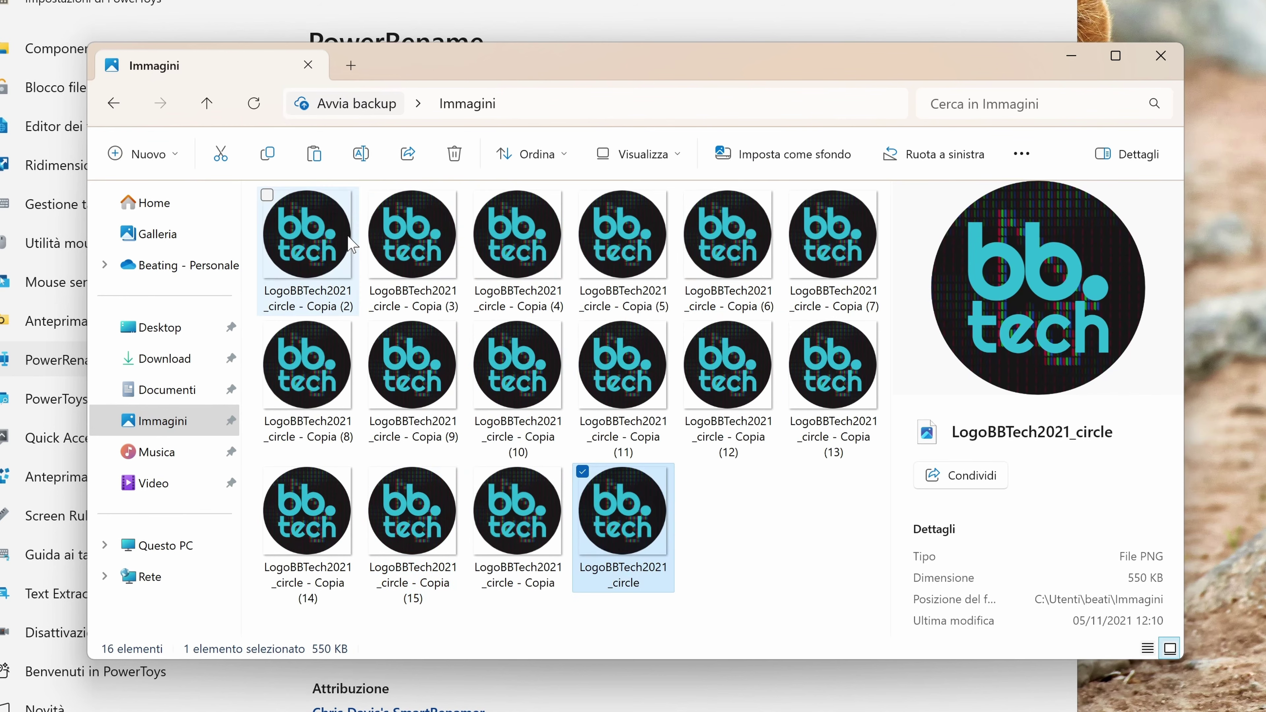
# Open all the images in the Immagini folder with PowerRename and set the search text to " - Copia"
pyautogui.hotkey('ctrl', 'a')
pyautogui.rightClick(300, 238)
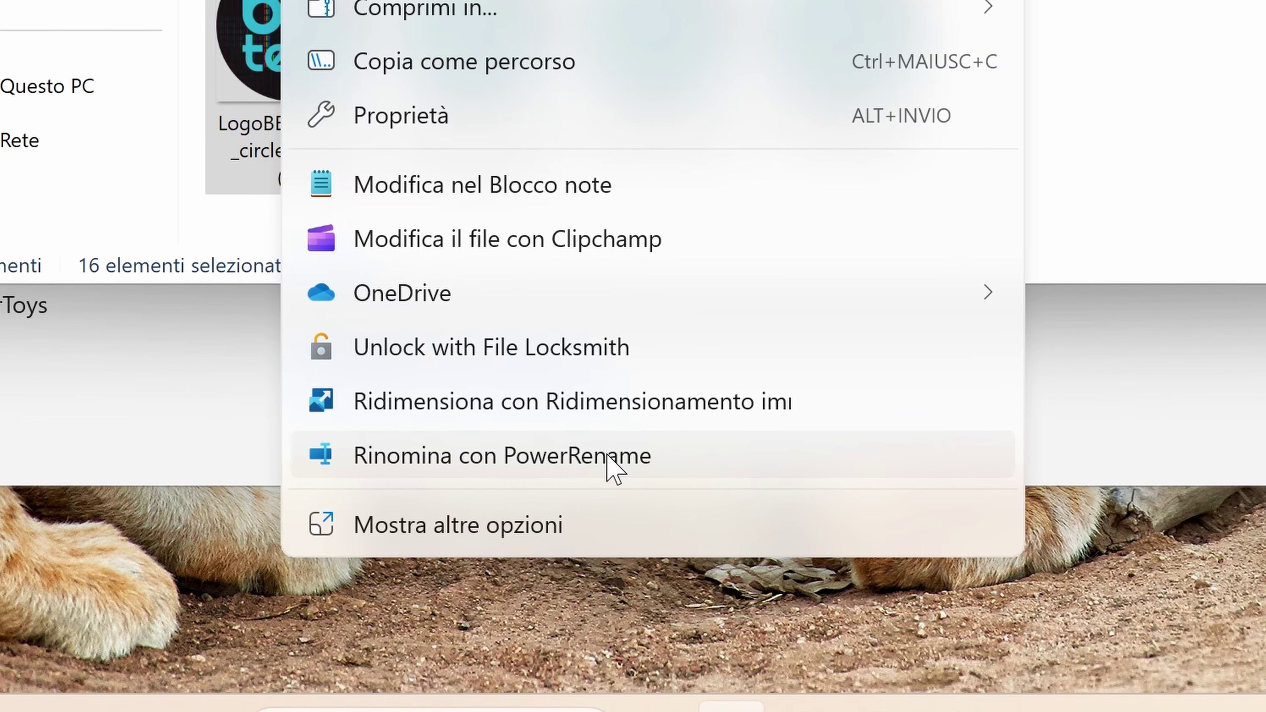
pyautogui.click(614, 466)
pyautogui.click(328, 134)
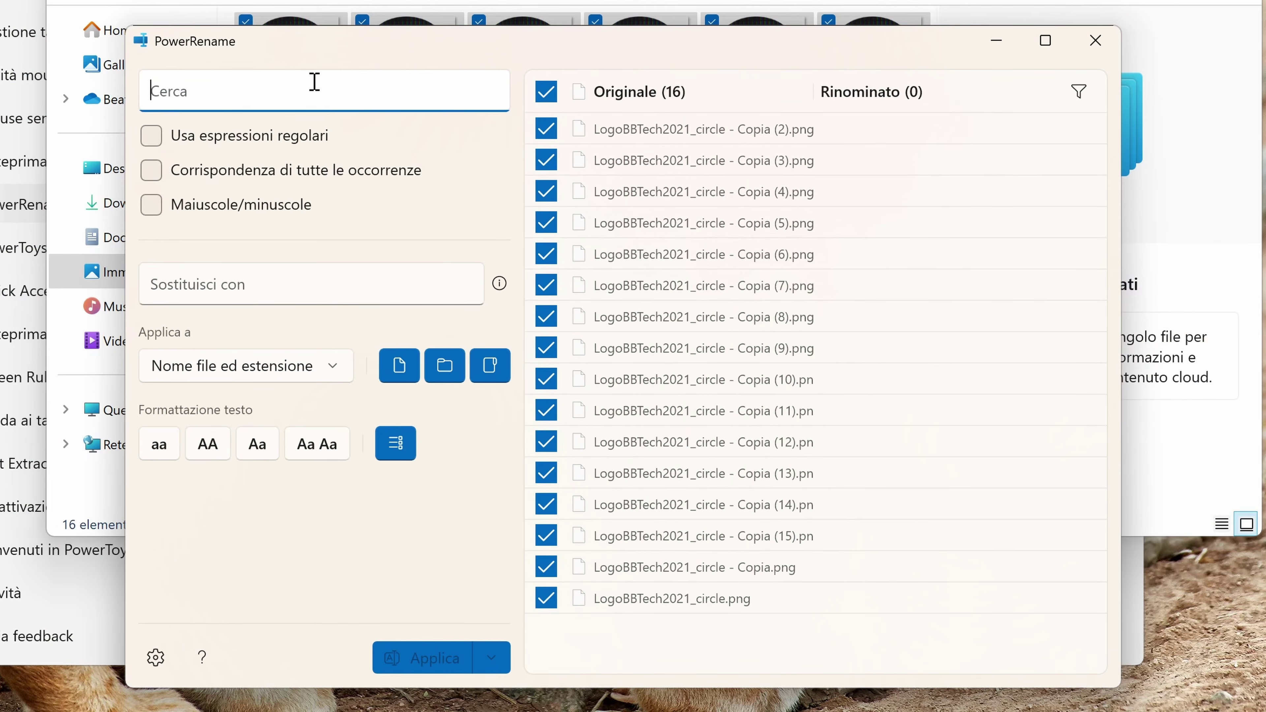
pyautogui.write('- Copia')
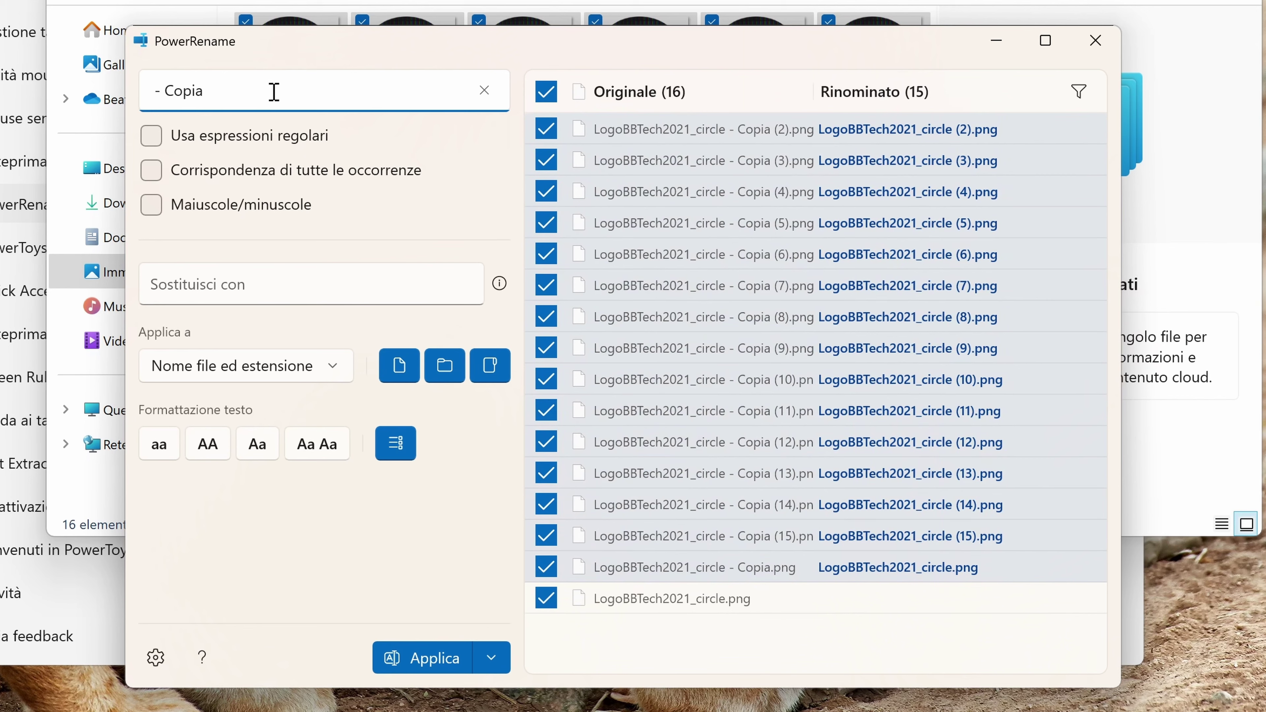
# Set the PowerRename replacement text to "Nuova Copia " and add a hyphen in front of it
pyautogui.click(285, 281)
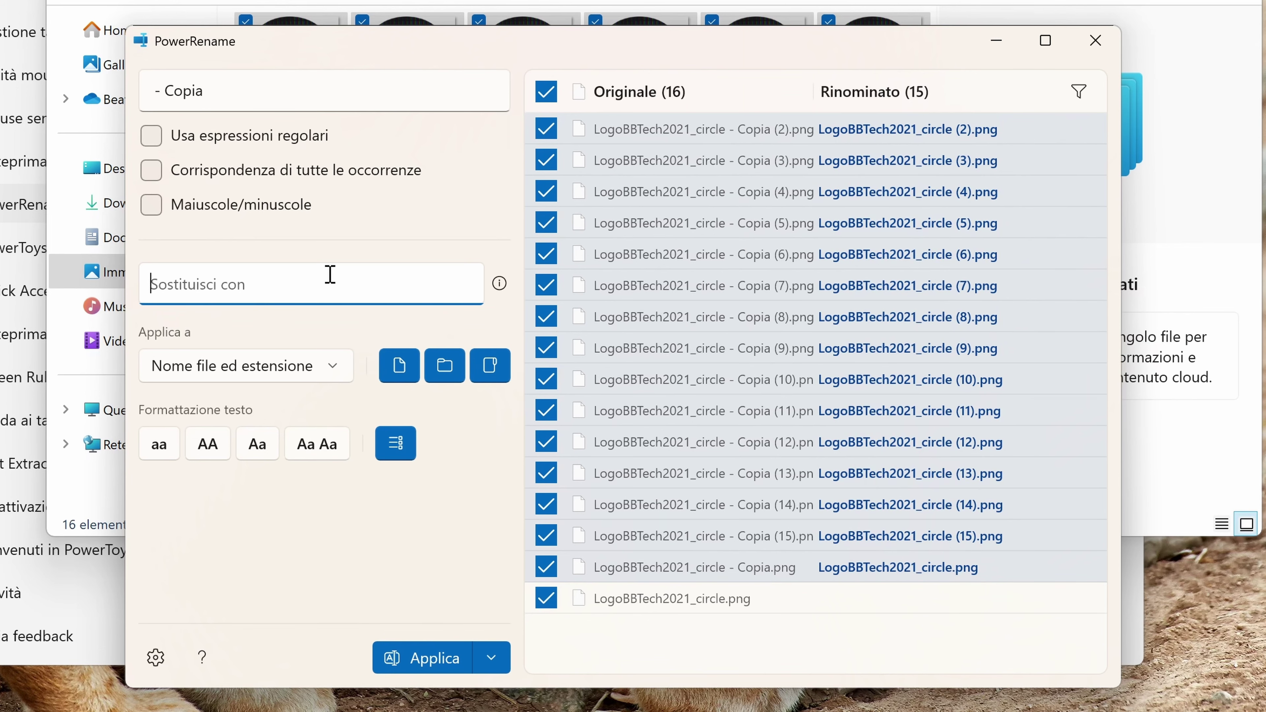
pyautogui.write('Nuova ')
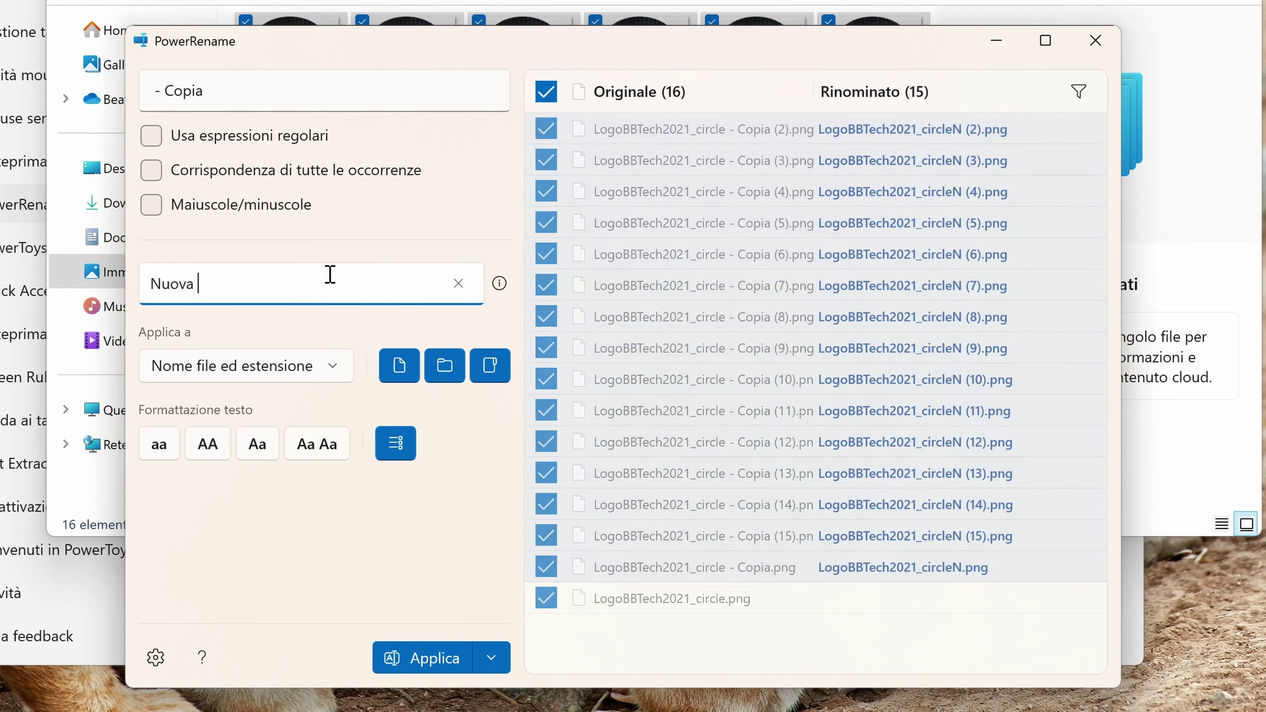
pyautogui.write('Copia ')
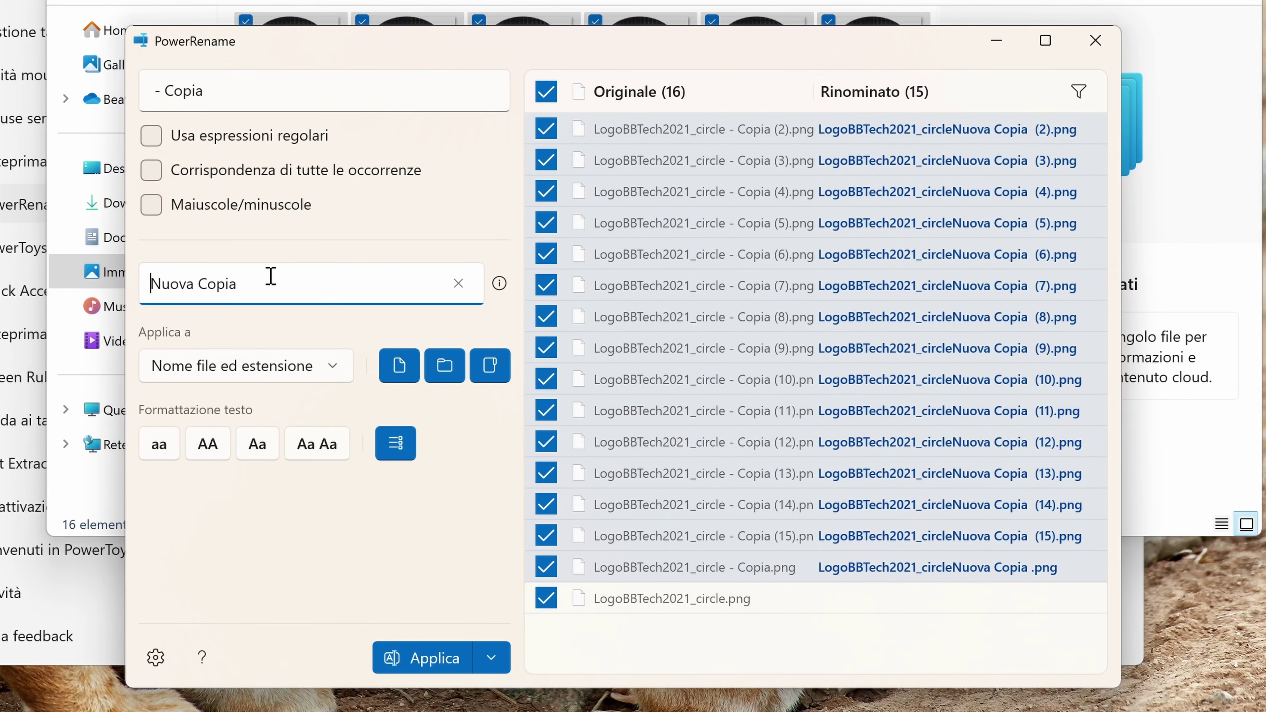
pyautogui.write('-')
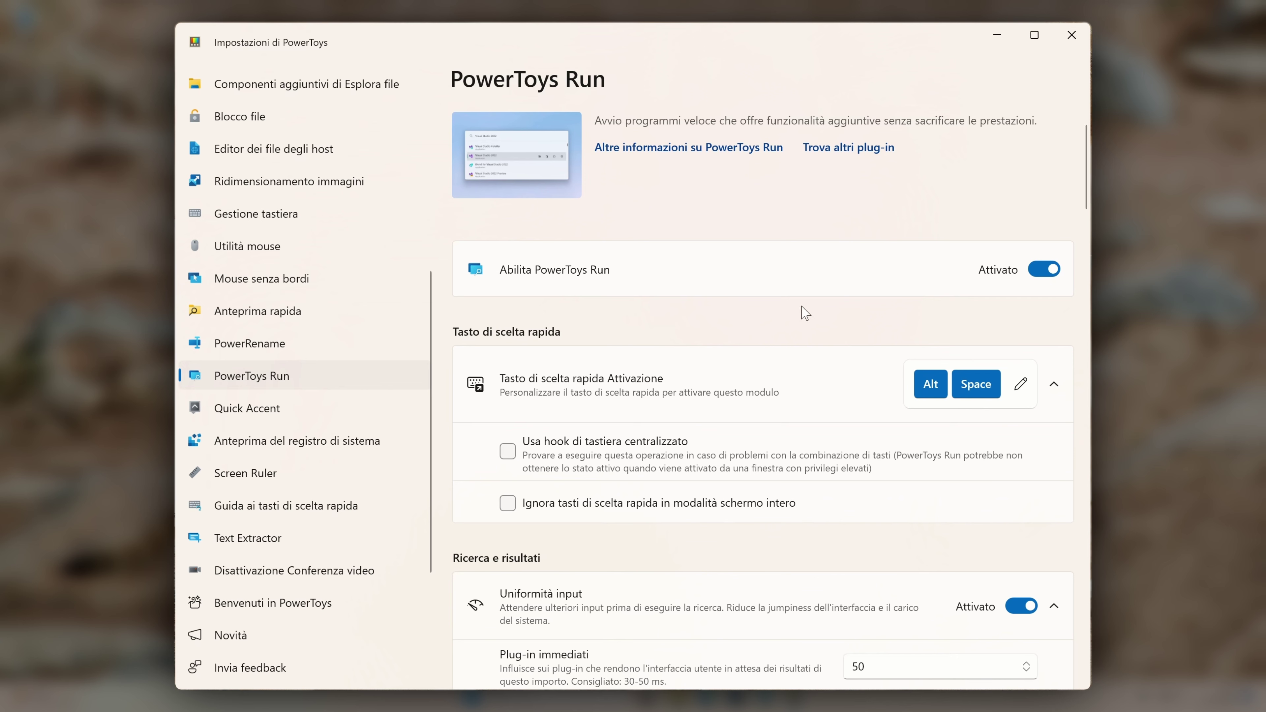
# Open the PowerToys Run launcher, search for "edge" and autocomplete the query to Microsoft Edge
pyautogui.hotkey('alt', 'space')
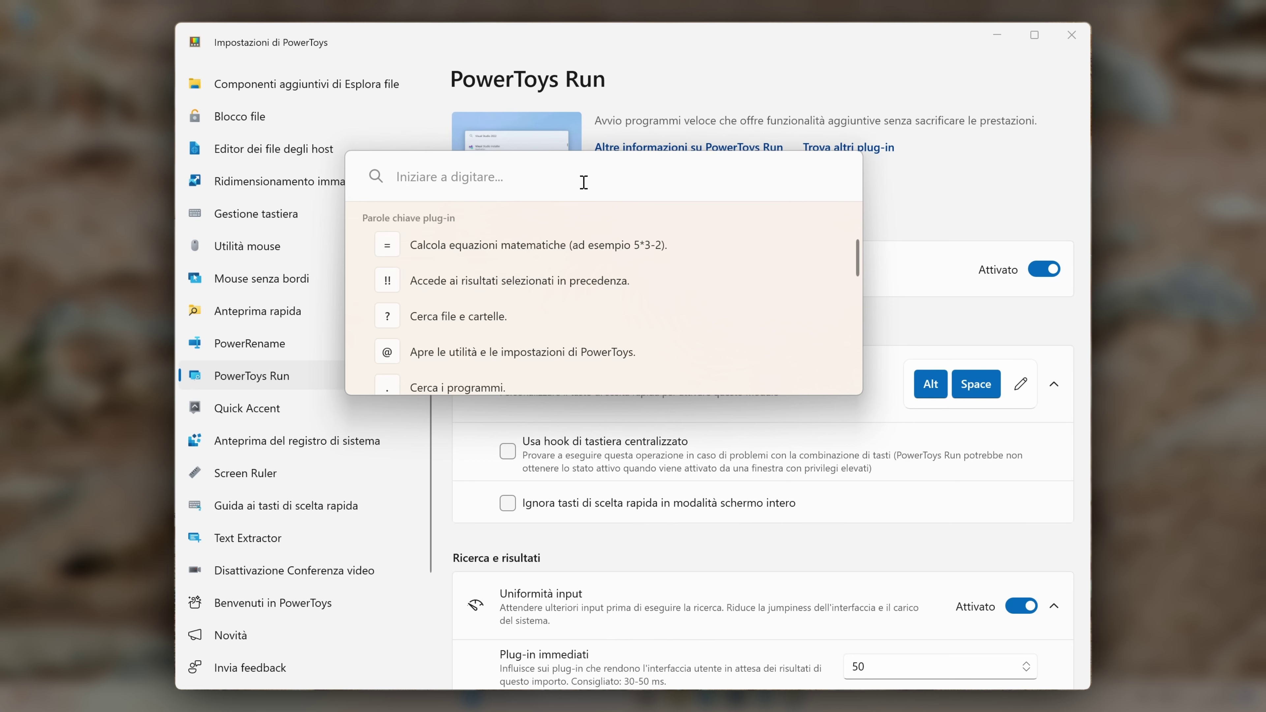
pyautogui.write('eedge')
pyautogui.press('BackSpace')
pyautogui.press('BackSpace')
pyautogui.press('BackSpace')
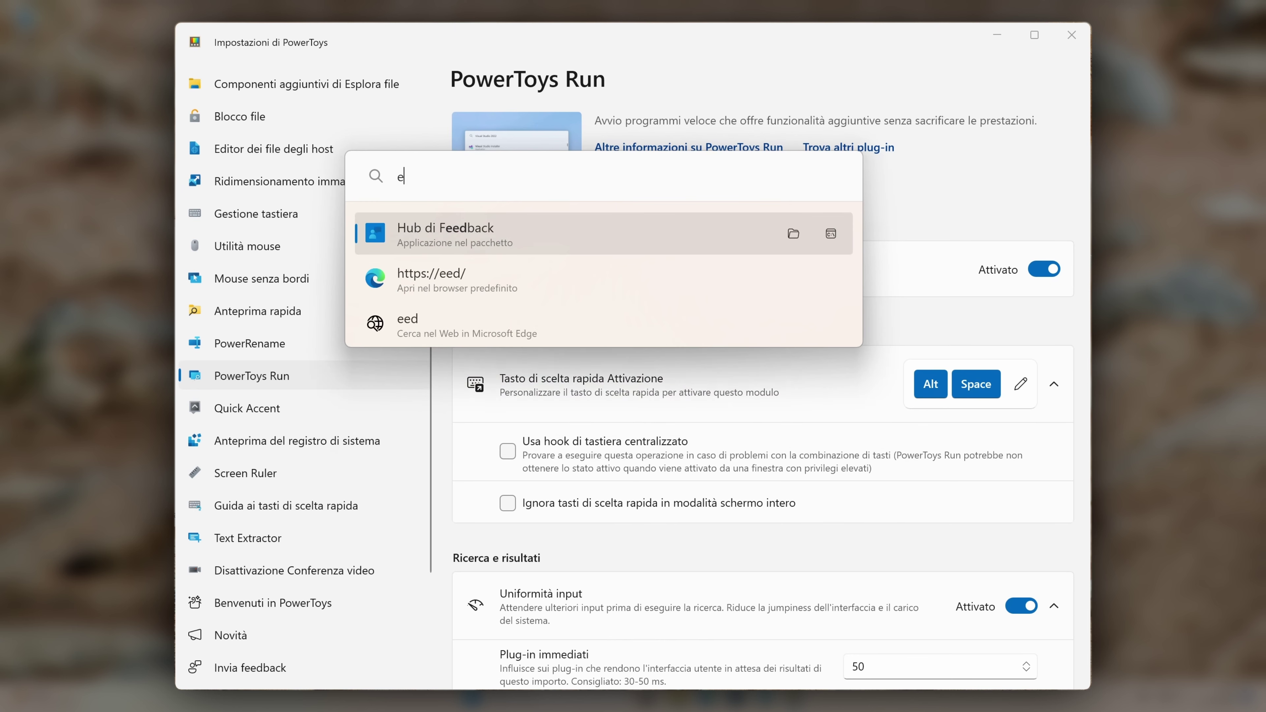
pyautogui.write('dge')
pyautogui.press('Tab')
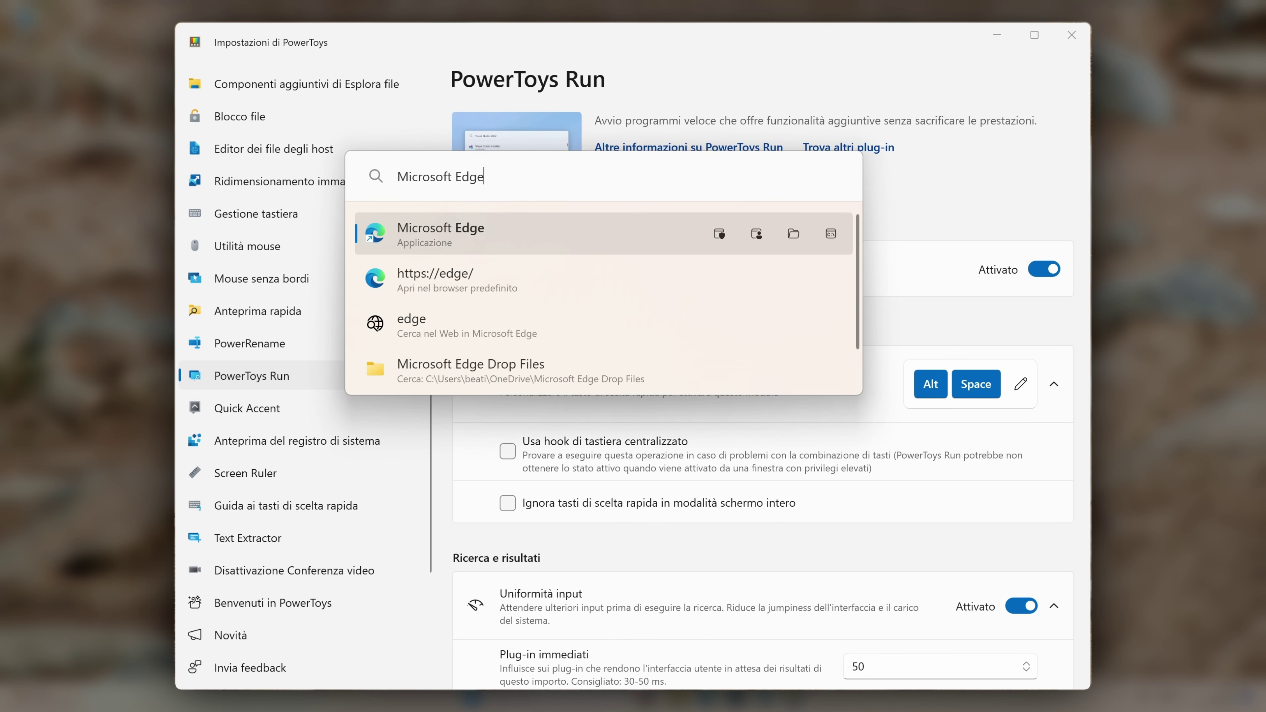
# Replace the launcher query with google.com and open the website in the default browser
pyautogui.hotkey('ctrl', 'a')
pyautogui.write('googe')
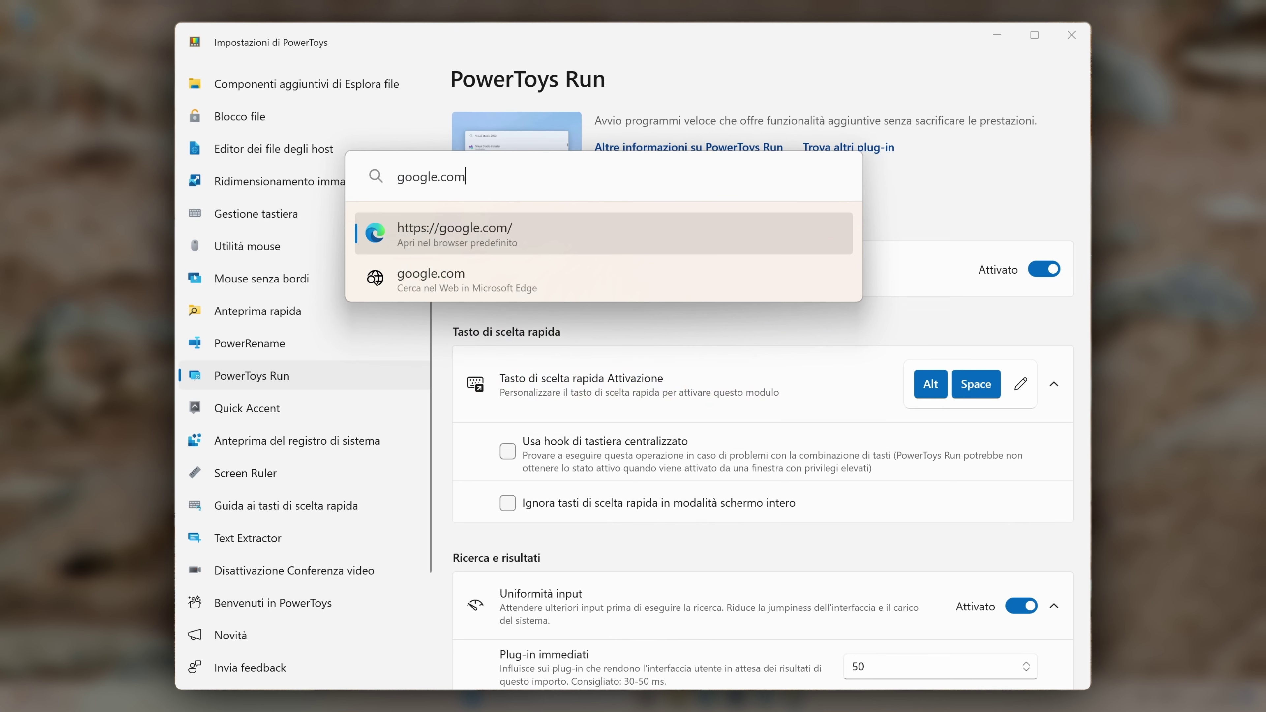
pyautogui.press('Return')
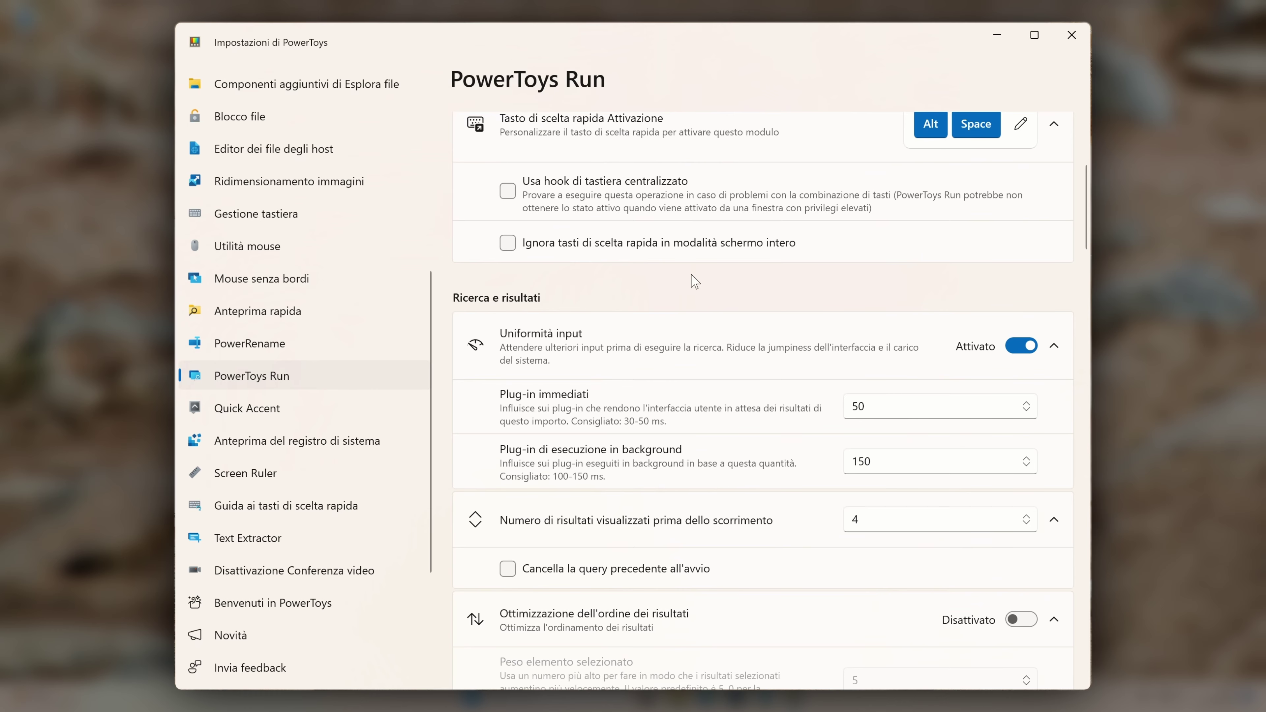
# Look through the PowerToys Run settings for search and results, position and appearance, and the plug-in list
pyautogui.scroll(-3, 692, 307)
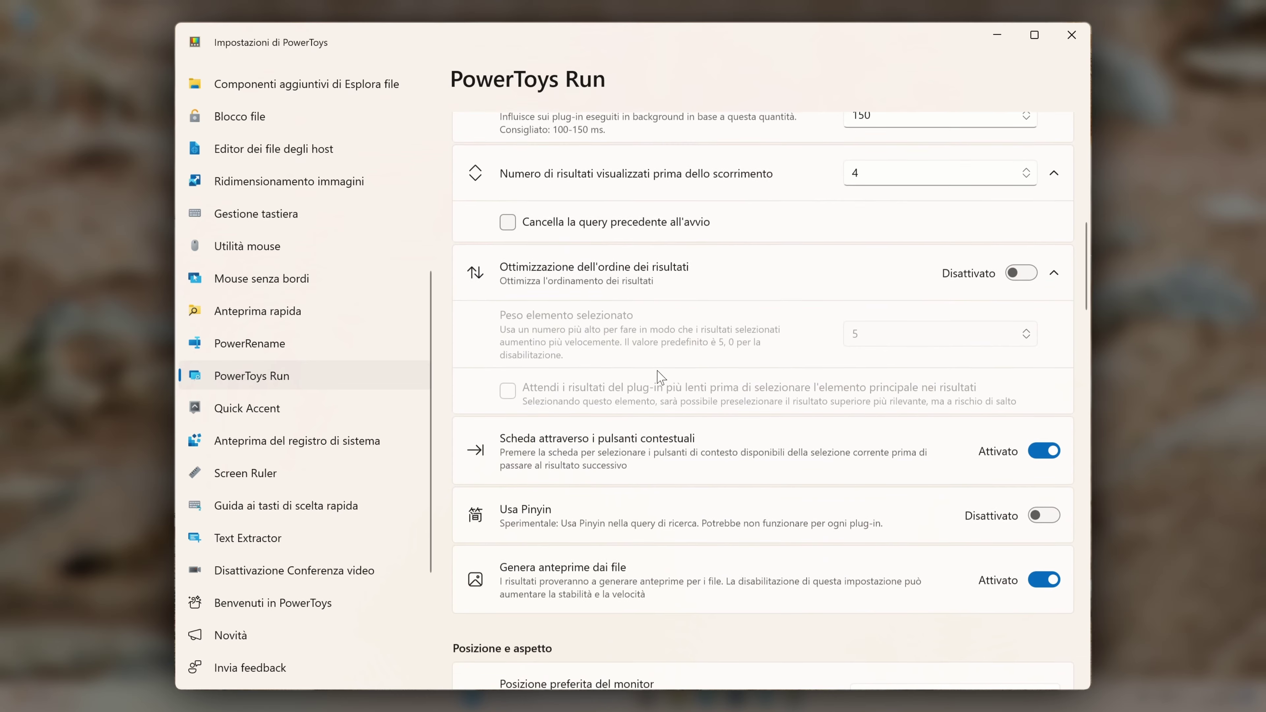
pyautogui.scroll(-2, 668, 394)
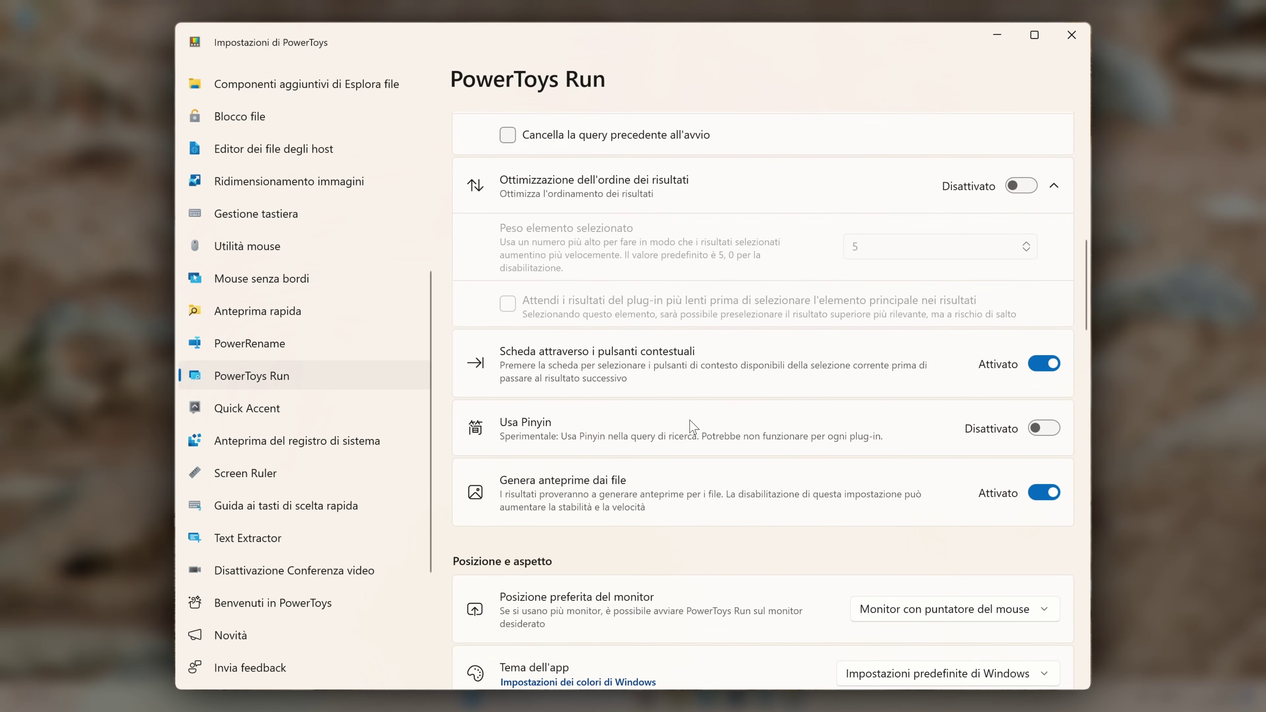
pyautogui.scroll(-15, 691, 441)
pyautogui.scroll(10, 720, 373)
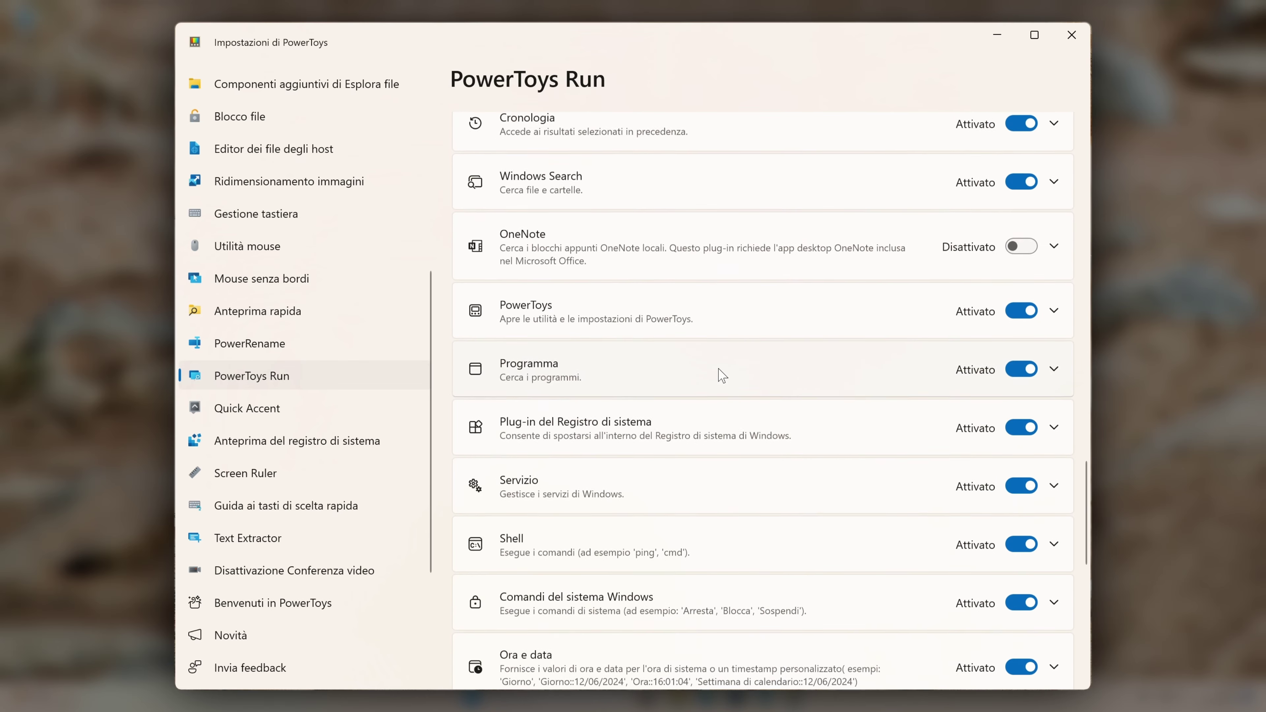
pyautogui.scroll(3, 720, 377)
pyautogui.scroll(-9, 729, 364)
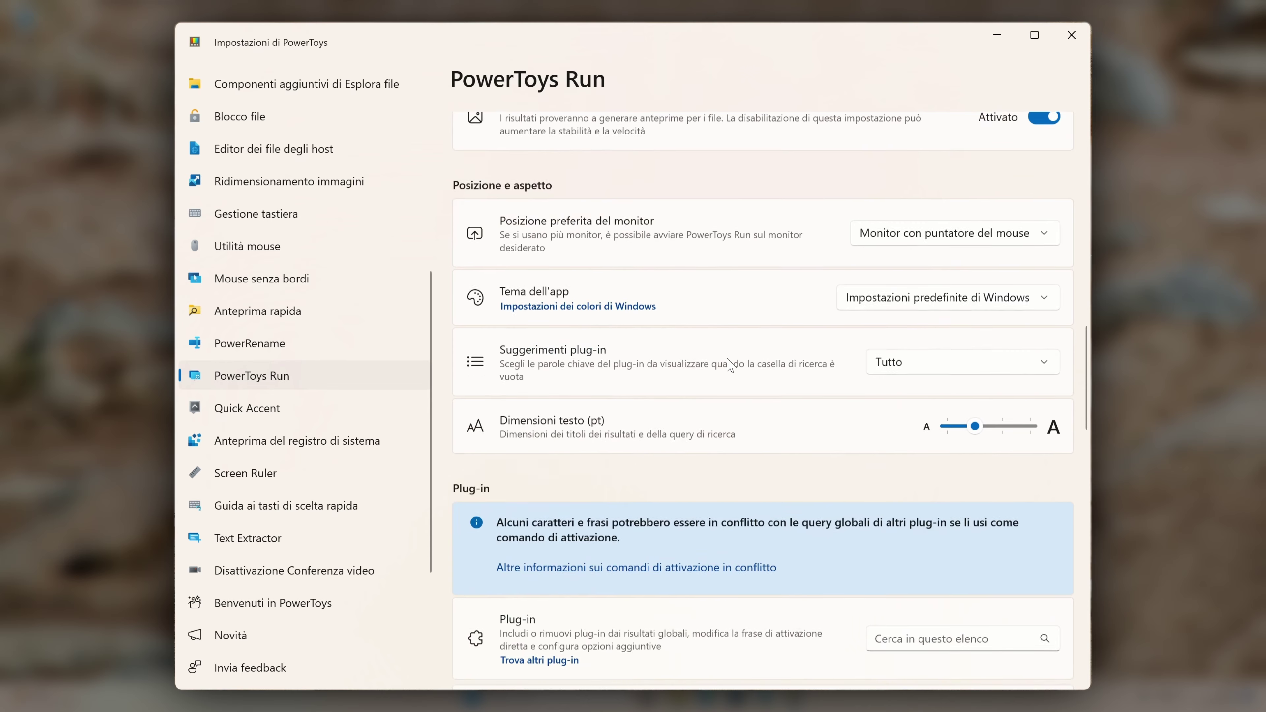
pyautogui.scroll(10, 822, 506)
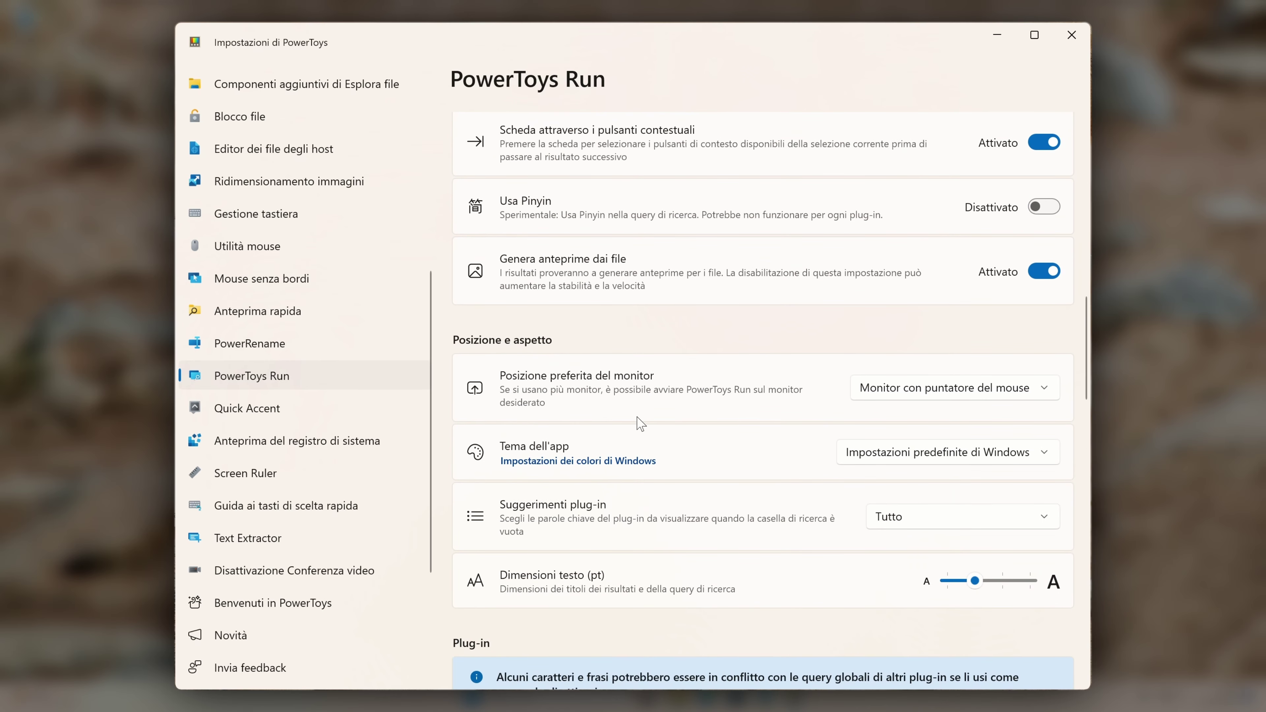
# Open the Quick Accent settings and set the activation key to Freccia SINISTRA/DESTRA
pyautogui.click(339, 408)
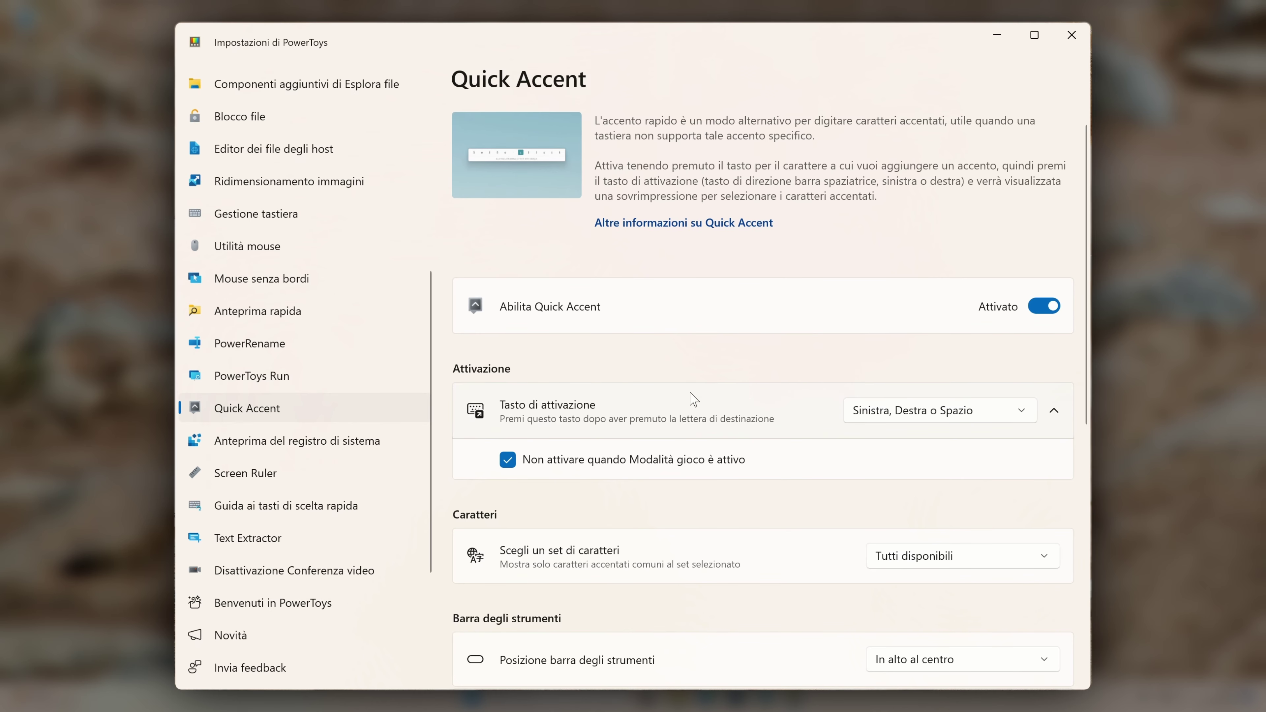
pyautogui.click(971, 409)
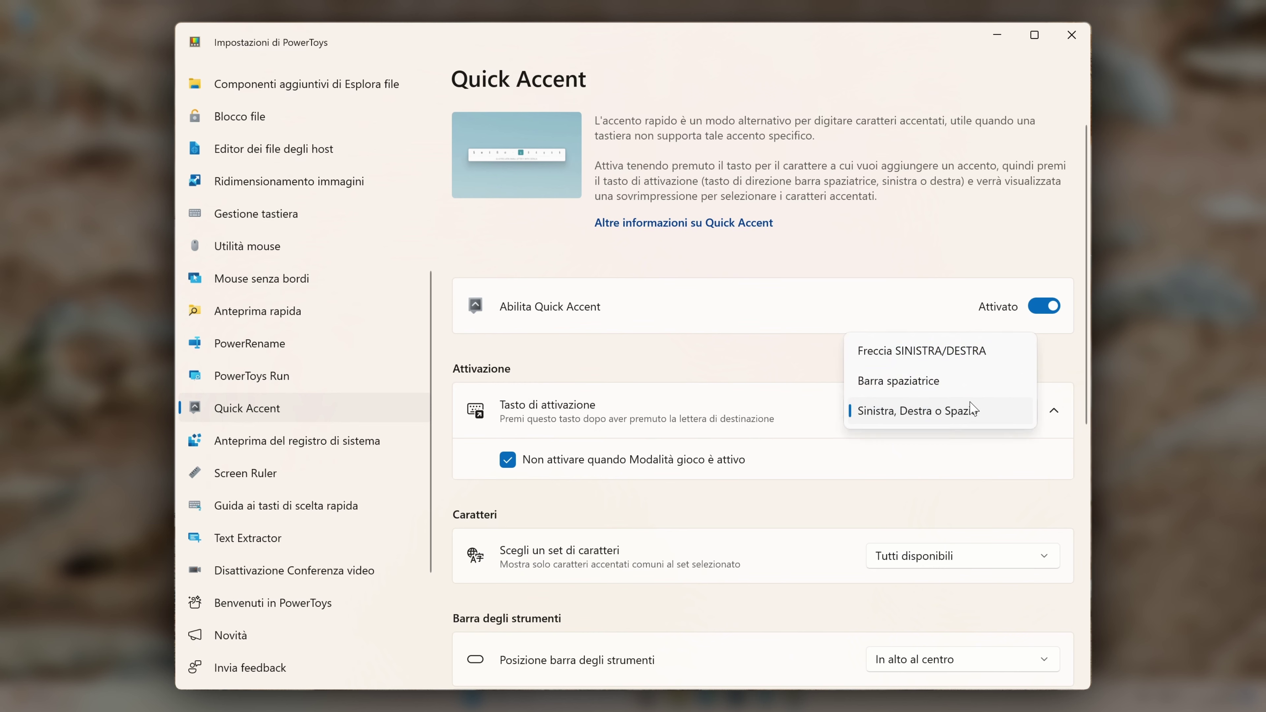
pyautogui.click(973, 355)
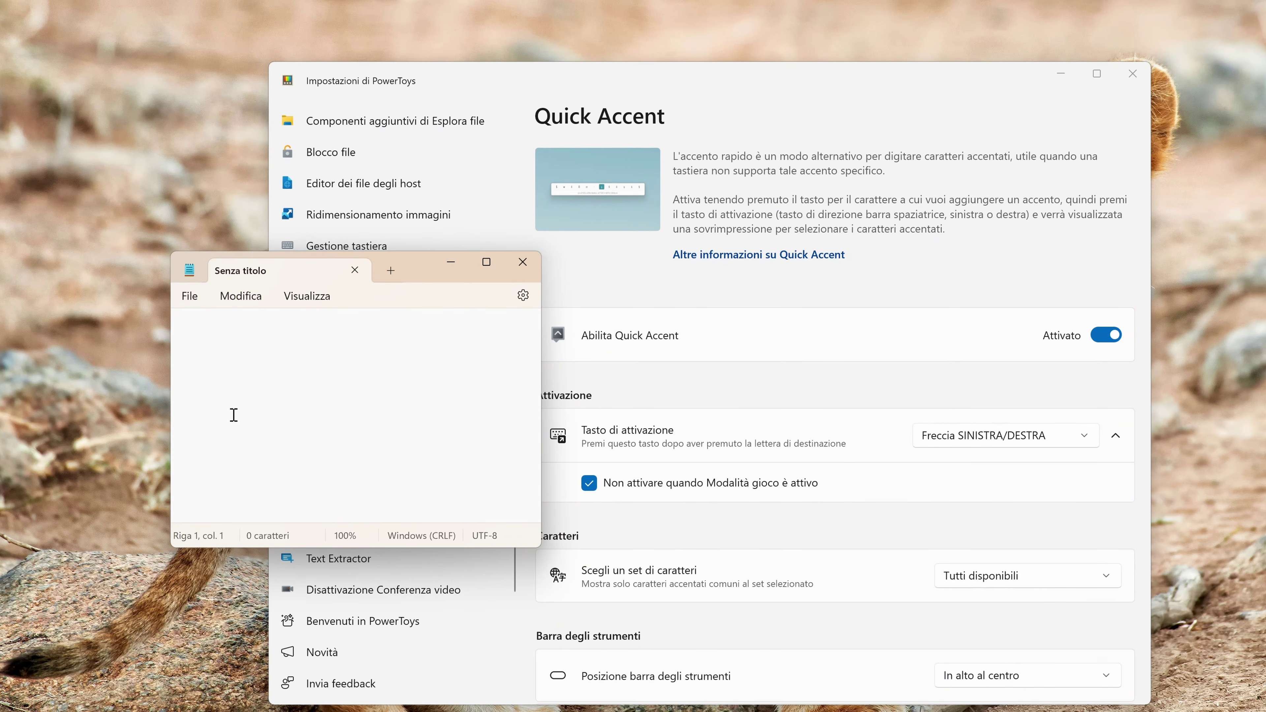
# Enter an a in the empty Notepad document, browse its Quick Accent variants and insert the ɑ character
pyautogui.write('a')
pyautogui.press('Left')
pyautogui.press('Left')
pyautogui.press('Left')
pyautogui.press('Left')
pyautogui.press('Left')
pyautogui.press('Left')
pyautogui.press('Left')
pyautogui.press('Left')
pyautogui.press('Left')
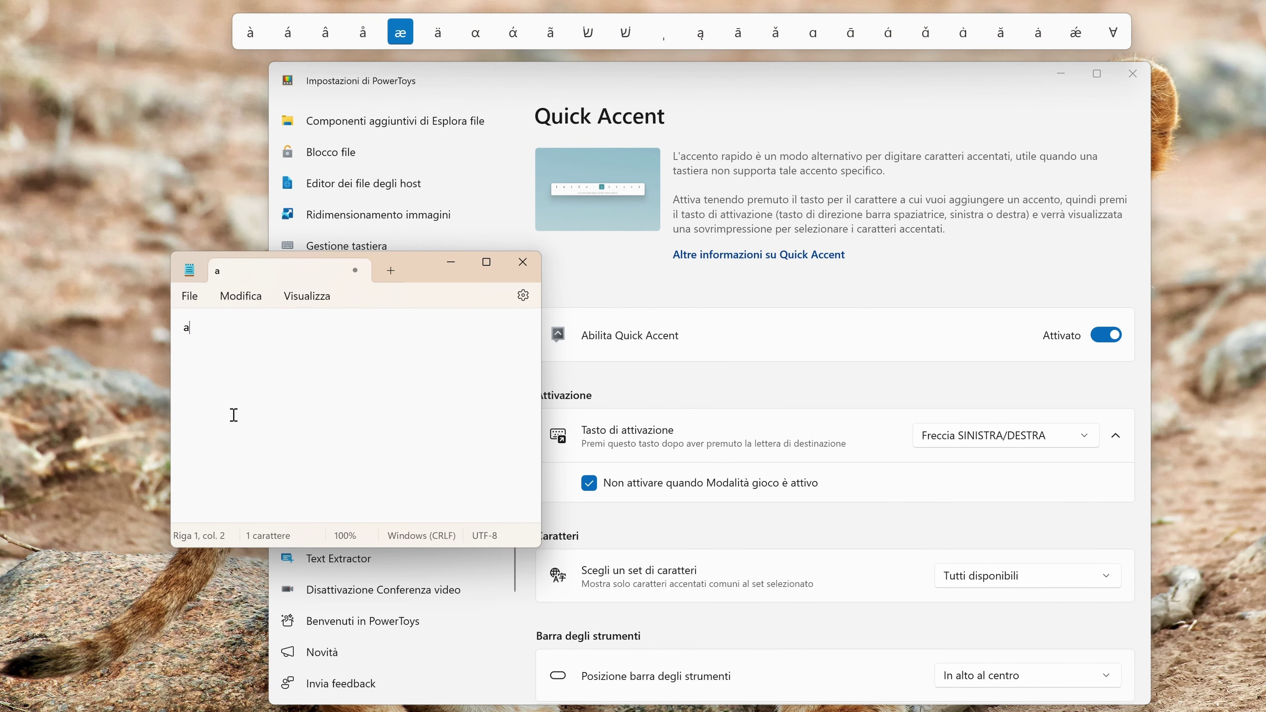
pyautogui.press('Right')
pyautogui.press('Right')
pyautogui.press('Right')
pyautogui.press('Right')
pyautogui.press('Right')
pyautogui.press('Right')
pyautogui.press('Right')
pyautogui.press('Right')
pyautogui.press('Right')
pyautogui.press('Right')
pyautogui.press('Right')
pyautogui.press('Right')
pyautogui.press('Right')
pyautogui.press('Right')
pyautogui.press('Right')
pyautogui.press('Right')
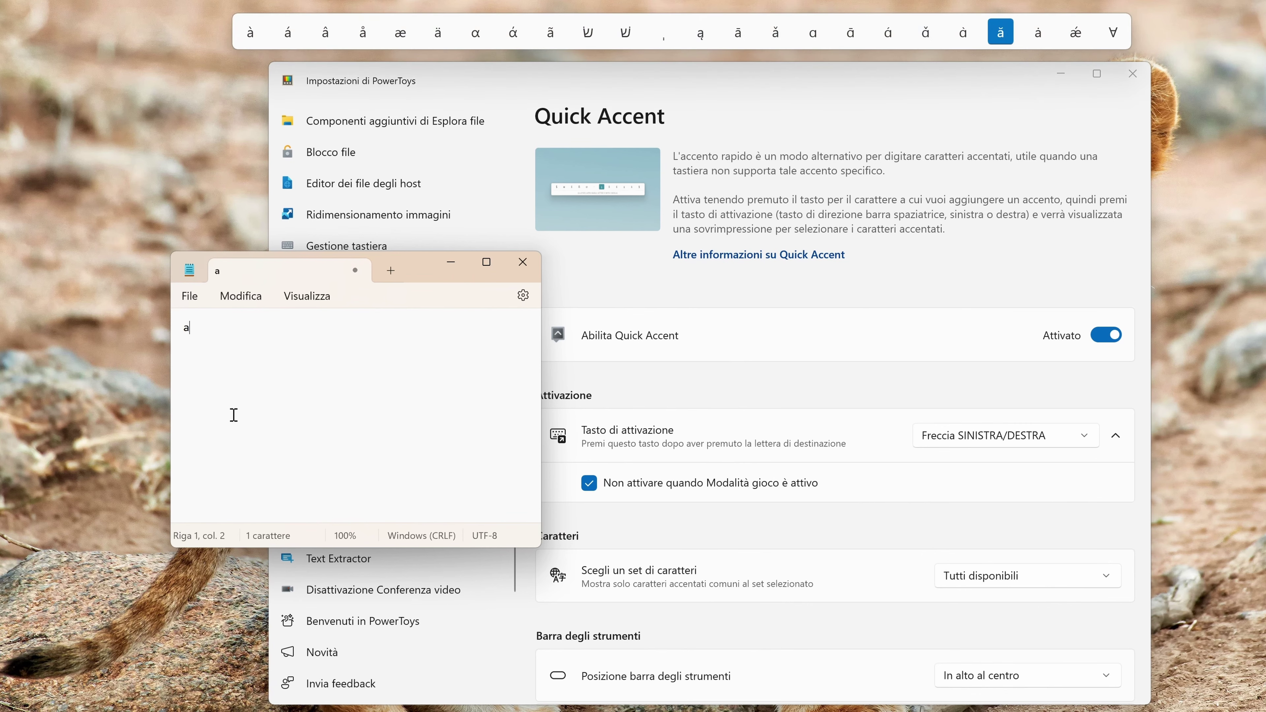
pyautogui.press('Left')
pyautogui.press('Left')
pyautogui.press('Left')
pyautogui.press('Left')
pyautogui.press('Right')
pyautogui.press('Right')
pyautogui.press('Right')
pyautogui.press('Right')
pyautogui.press('Left')
pyautogui.press('Right')
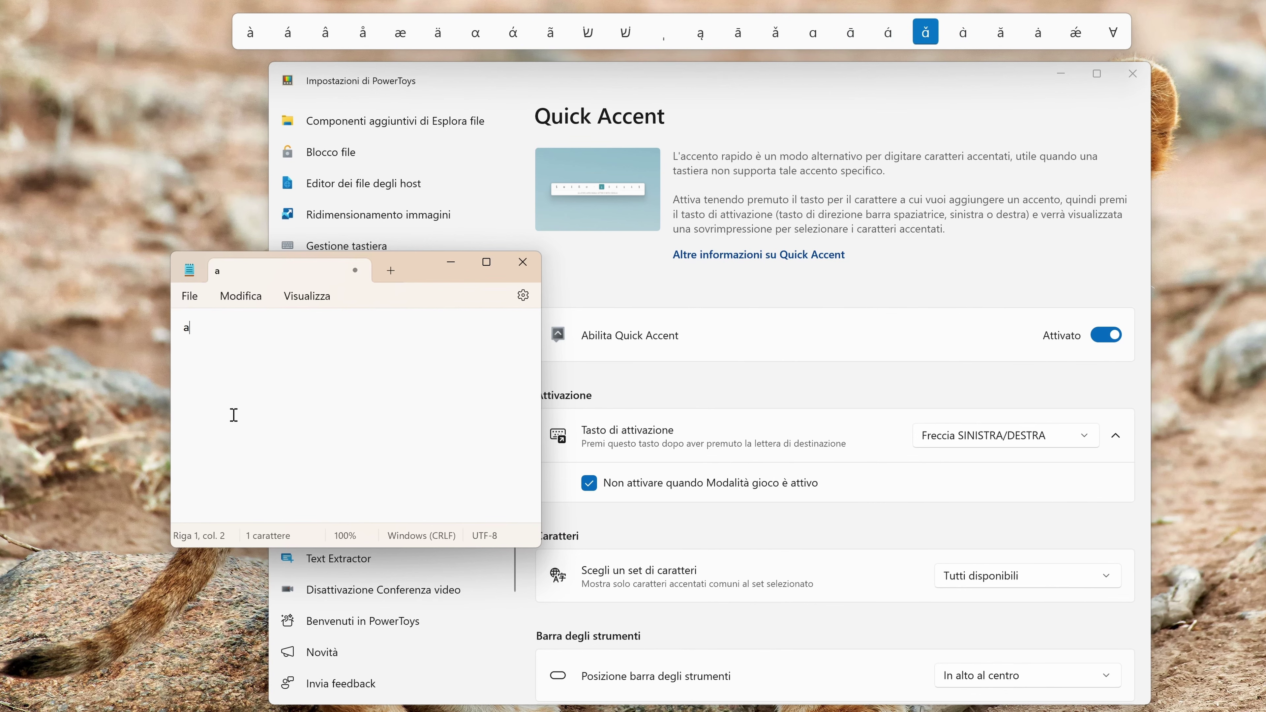
pyautogui.press('Left')
pyautogui.press('Left')
pyautogui.press('Left')
pyautogui.press('Left')
pyautogui.press('Left')
pyautogui.press('Left')
pyautogui.press('Left')
pyautogui.press('Left')
pyautogui.press('Left')
pyautogui.press('Left')
pyautogui.press('Right')
pyautogui.press('Right')
pyautogui.press('Right')
pyautogui.press('Right')
pyautogui.press('Right')
pyautogui.press('Right')
pyautogui.press('Right')
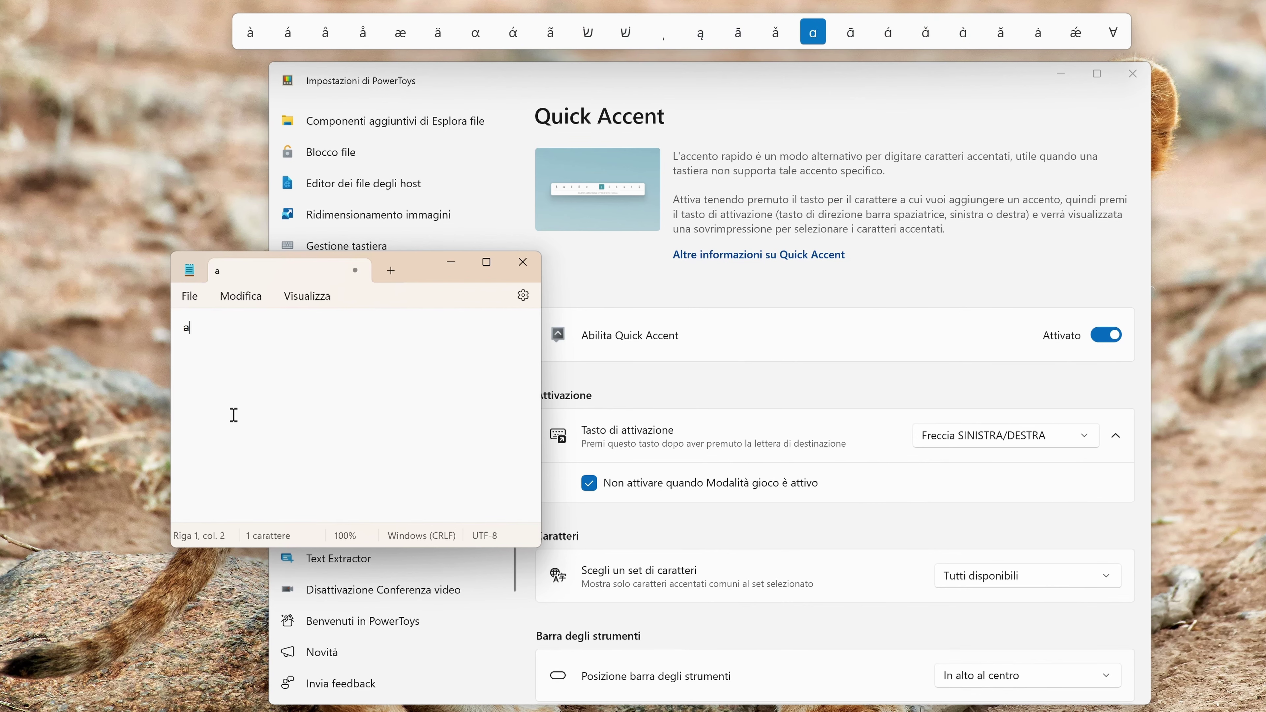
pyautogui.press('a')
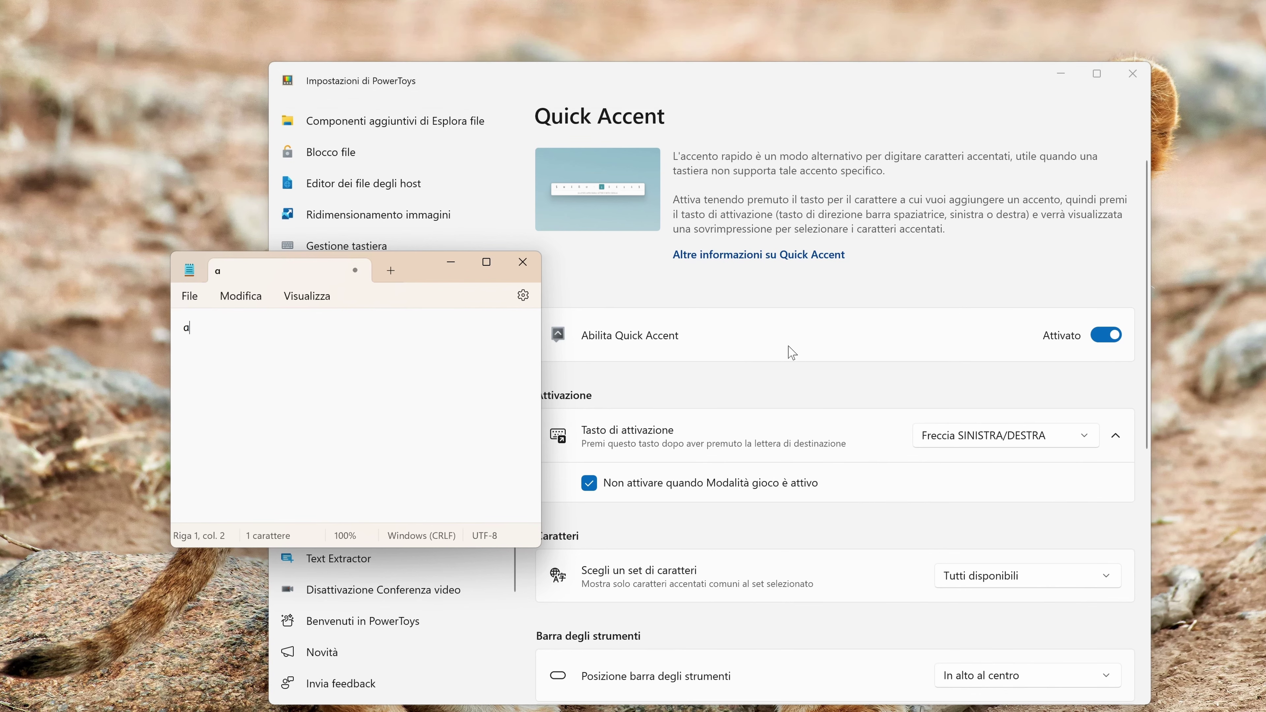
# Set the Quick Accent character set to Italiano
pyautogui.click(943, 260)
pyautogui.scroll(-5, 935, 272)
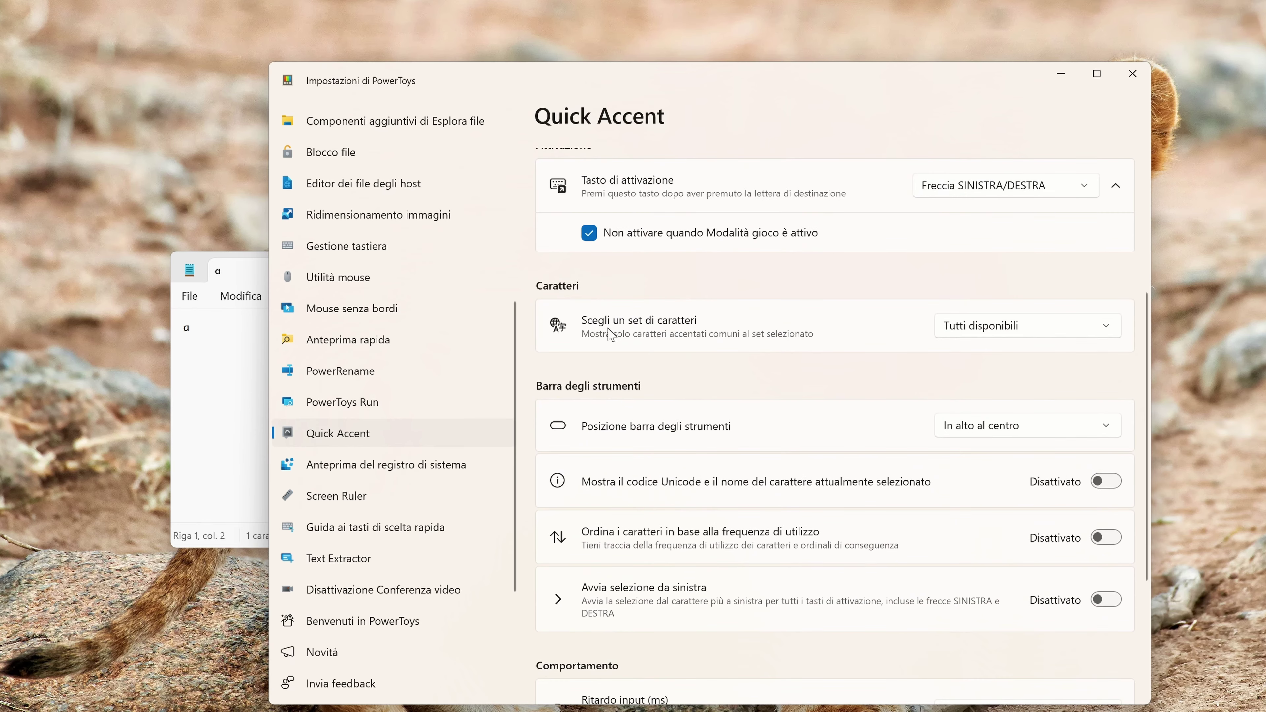
pyautogui.click(1008, 326)
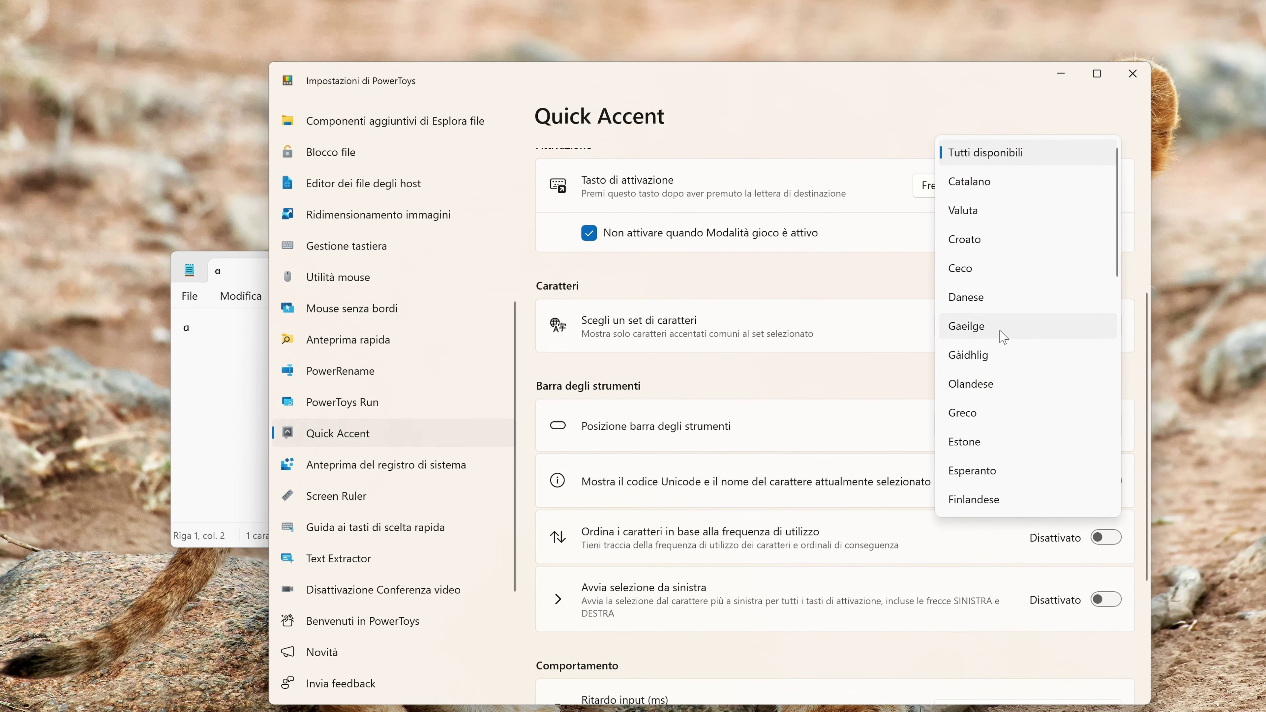
pyautogui.scroll(-8, 1000, 334)
pyautogui.scroll(3, 1003, 339)
pyautogui.scroll(2, 1003, 339)
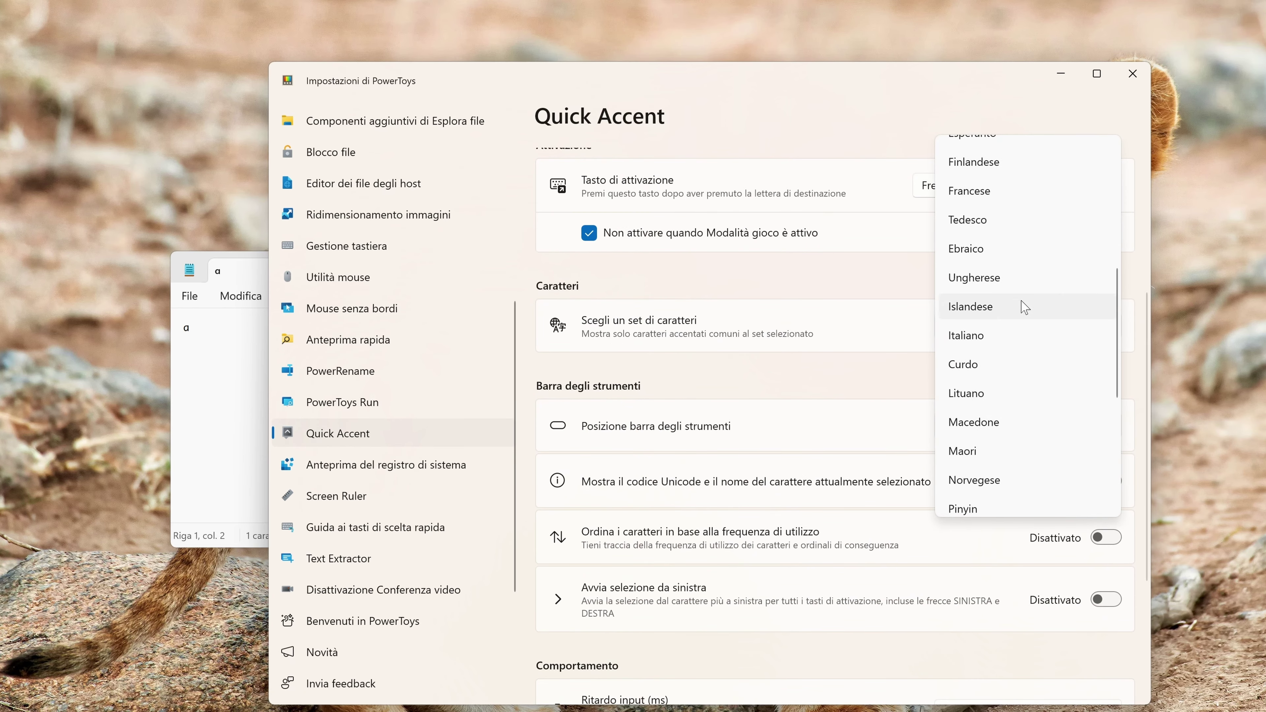
pyautogui.click(1034, 333)
# Replace the character in the Notepad document with à using Quick Accent
pyautogui.doubleClick(210, 343)
pyautogui.write('a')
pyautogui.press('Right')
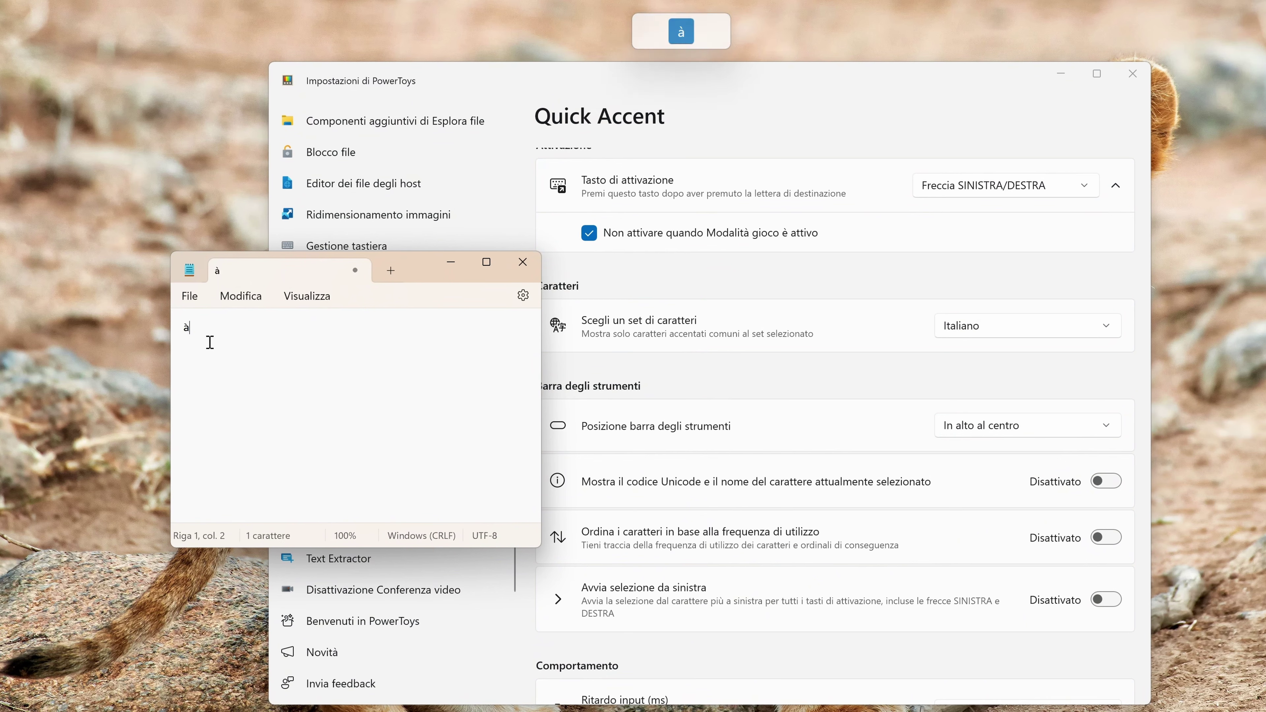
# Enter an e after the à and cycle through its Italian Quick Accent variants
pyautogui.write('e')
pyautogui.press('Left')
pyautogui.press('Left')
pyautogui.press('Left')
pyautogui.press('Left')
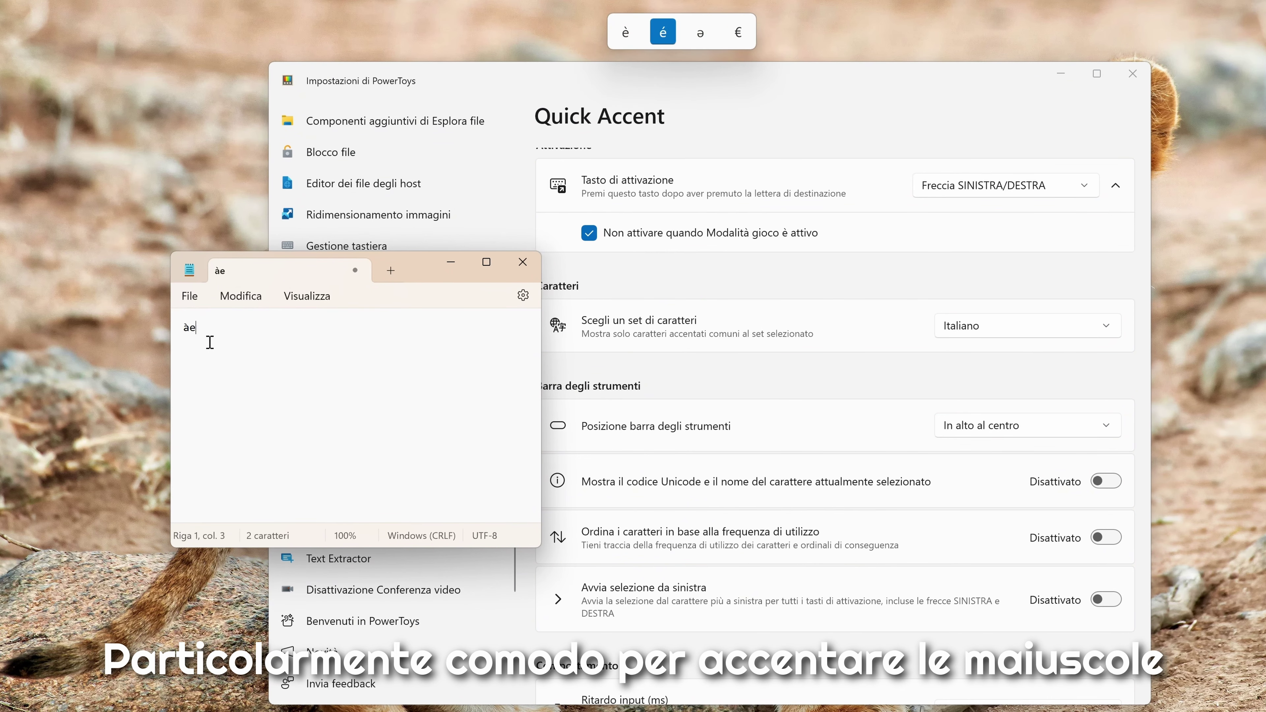
pyautogui.press('Right')
pyautogui.press('Right')
pyautogui.press('Right')
pyautogui.press('Left')
pyautogui.press('Left')
pyautogui.press('Left')
pyautogui.press('Right')
pyautogui.press('Left')
pyautogui.press('Right')
pyautogui.press('Left')
pyautogui.press('Right')
pyautogui.press('Right')
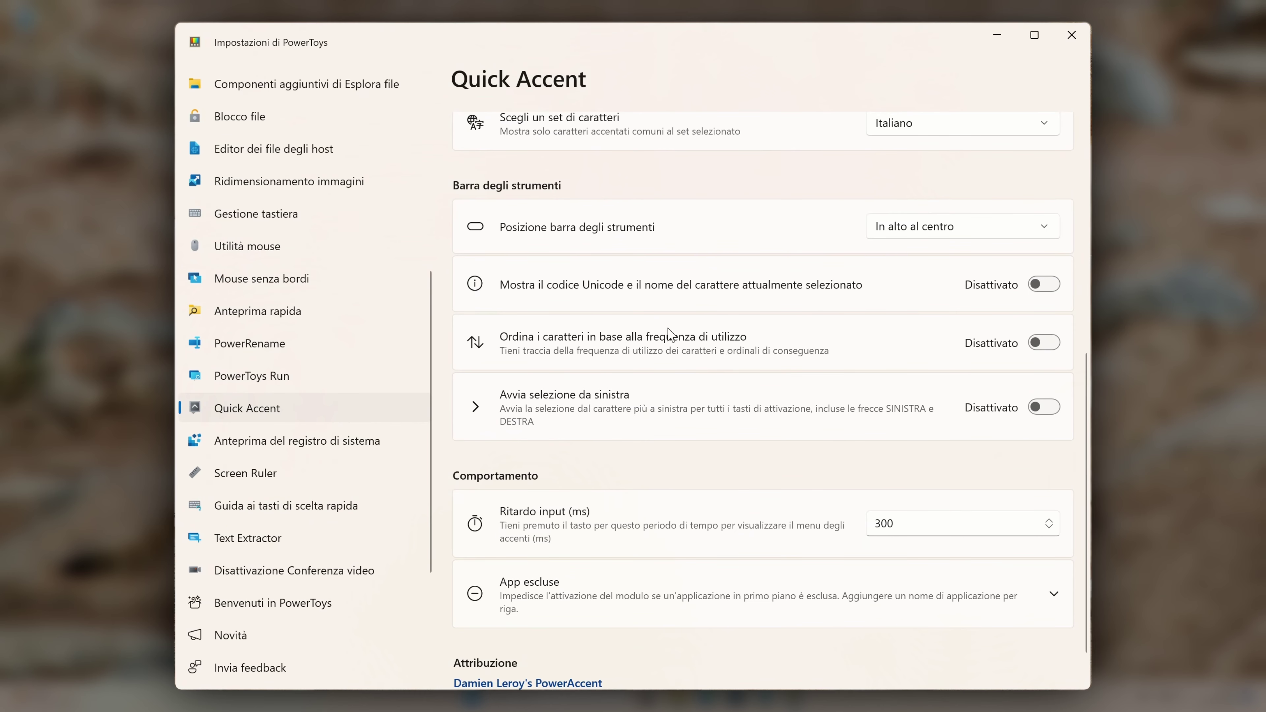
# Examine Quick Accent's toolbar, input delay and excluded apps settings
pyautogui.scroll(-2, 576, 398)
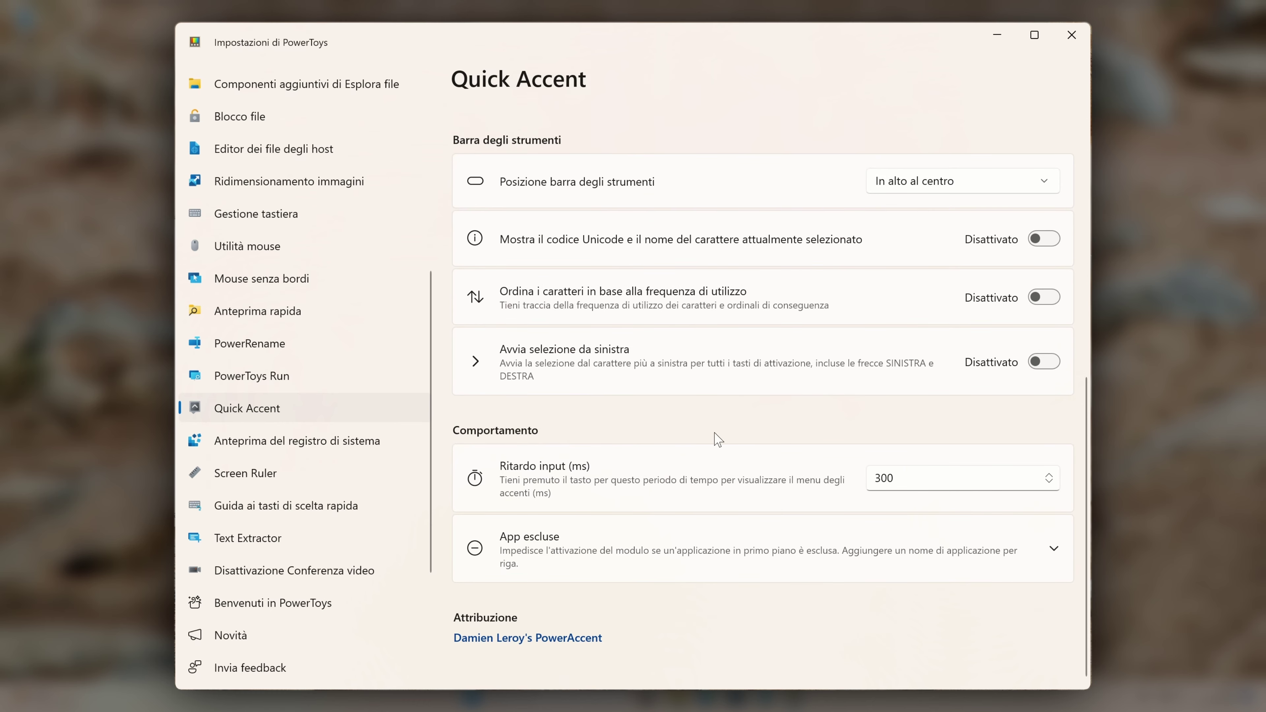
pyautogui.click(932, 545)
pyautogui.scroll(-2, 853, 515)
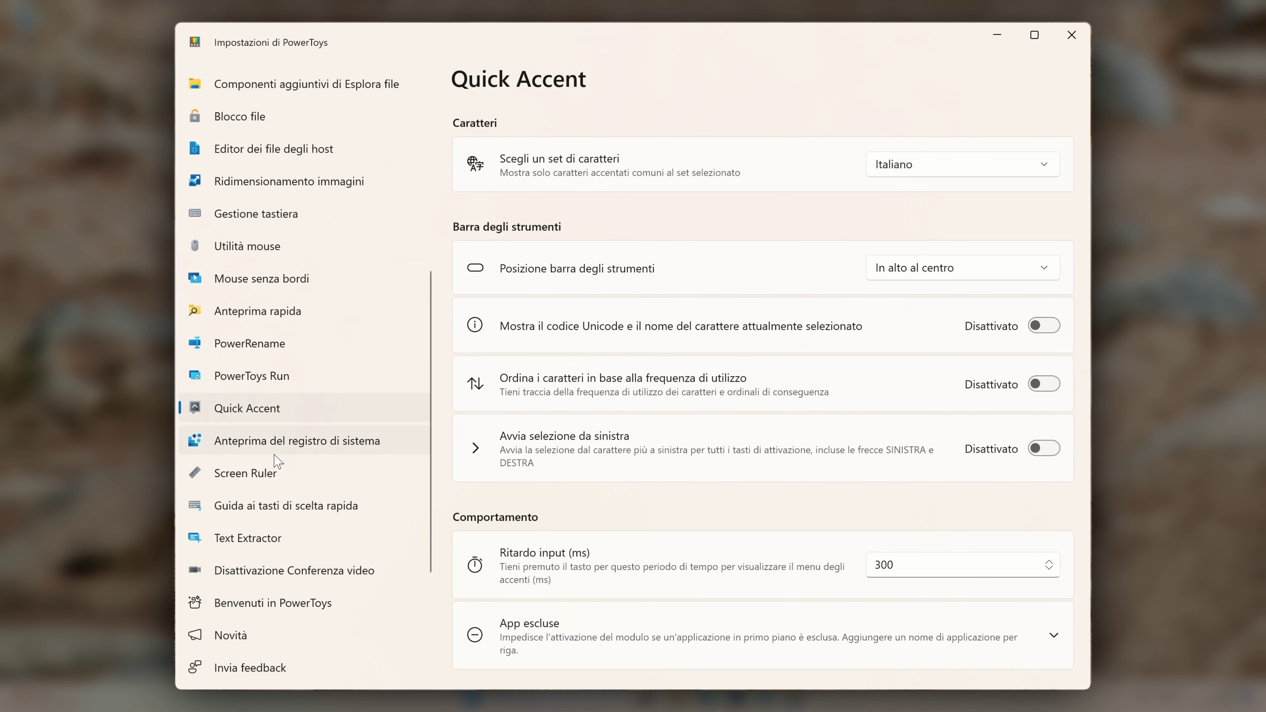
# Open the Anteprima del registro di sistema settings and request the Registry Editor from the RegistryPreview window
pyautogui.click(301, 441)
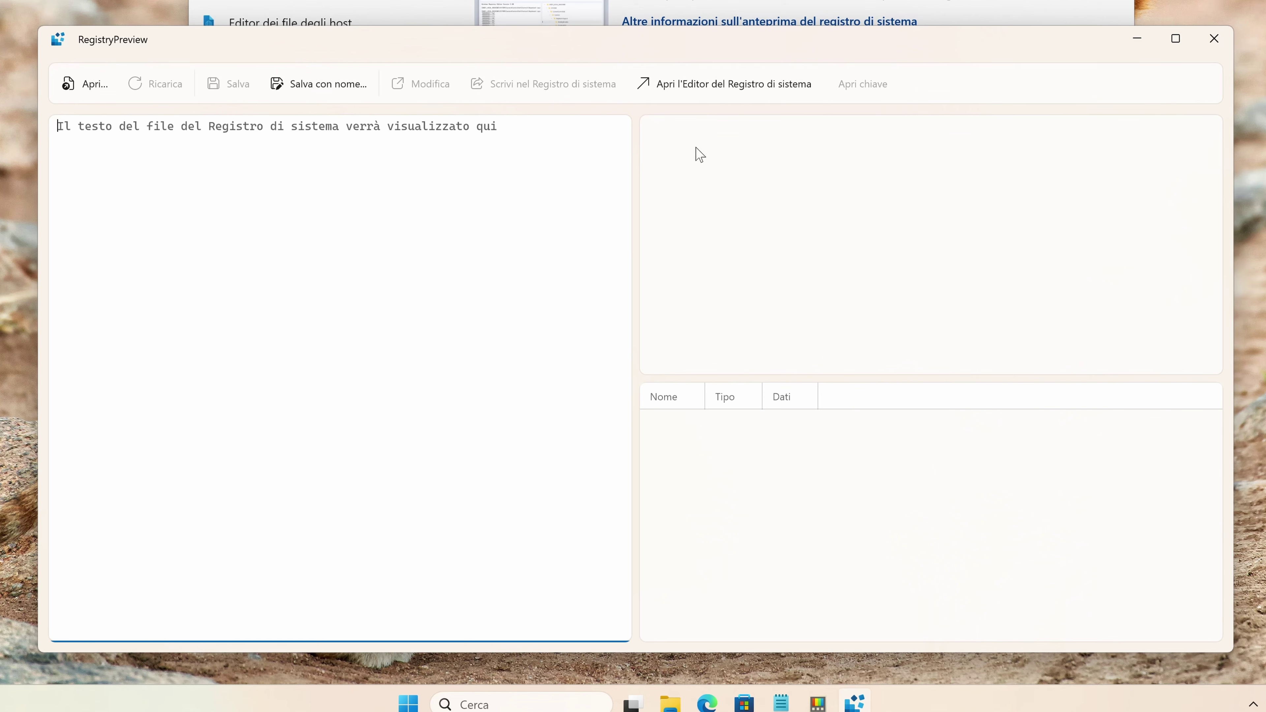
pyautogui.click(714, 88)
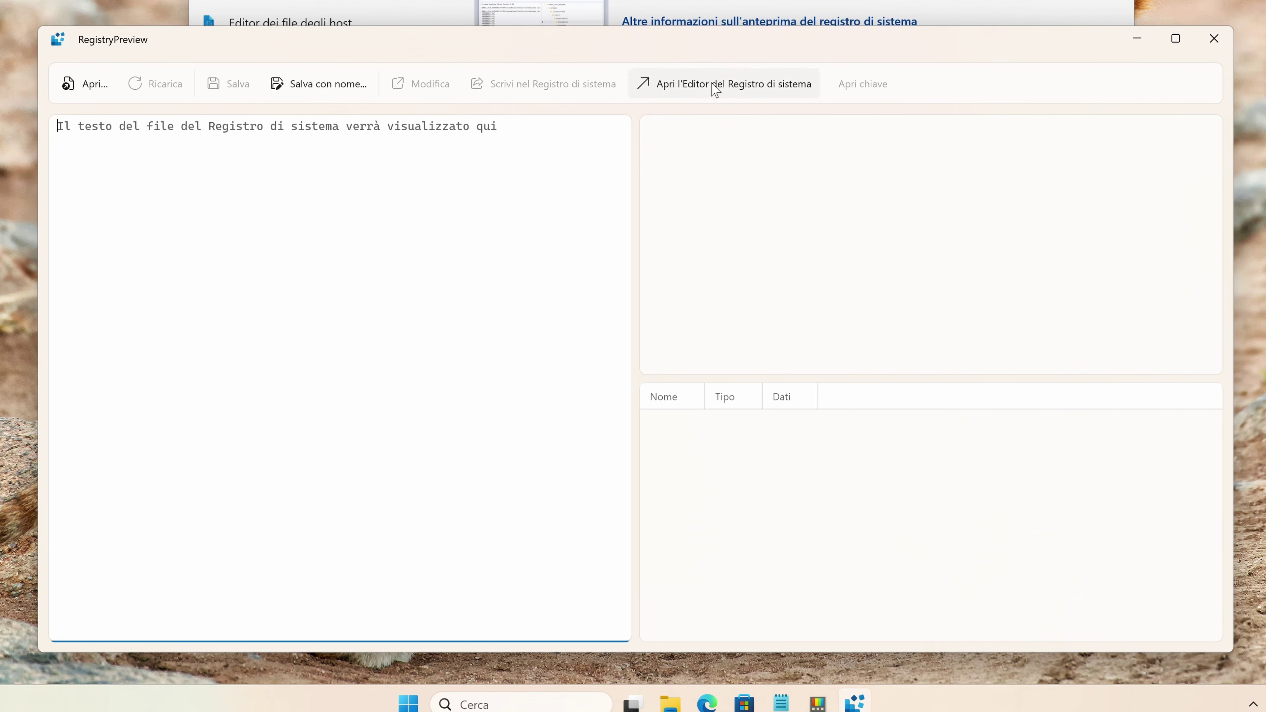
pyautogui.click(562, 403)
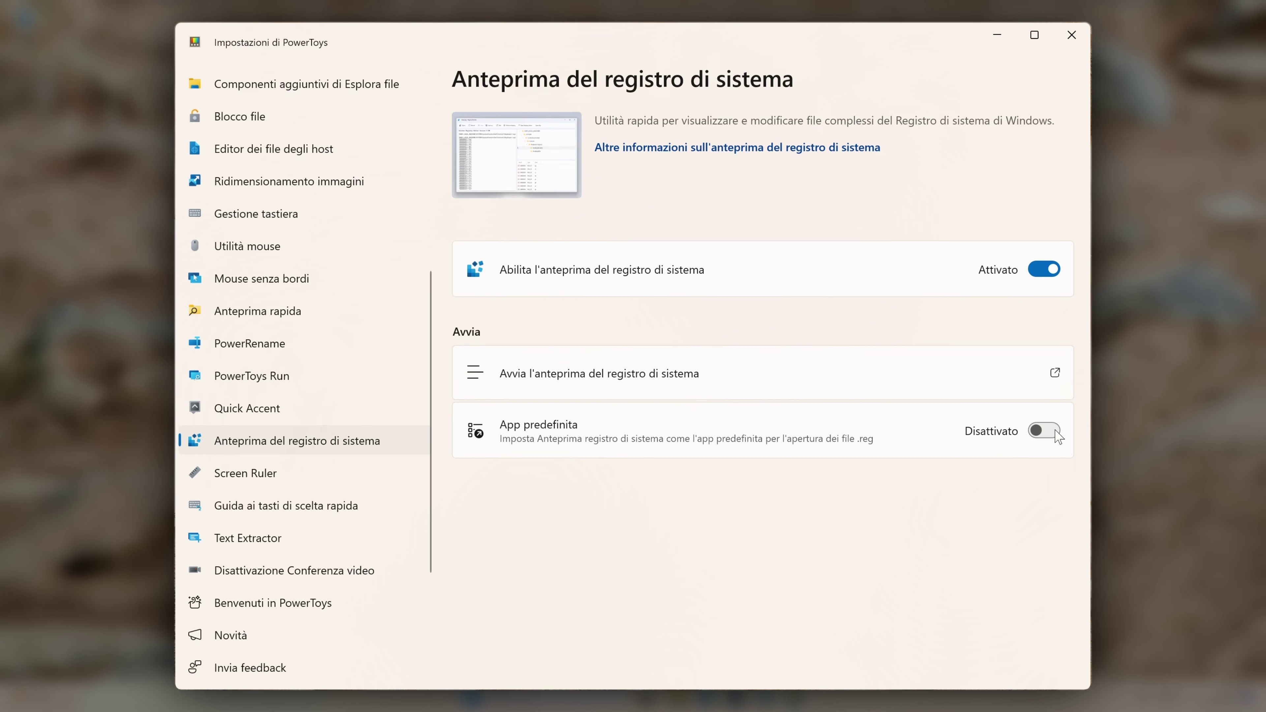
# Open the Screen Ruler settings, launch the ruler and measure the vertical spacing above the Abilita Screen Ruler box
pyautogui.click(320, 473)
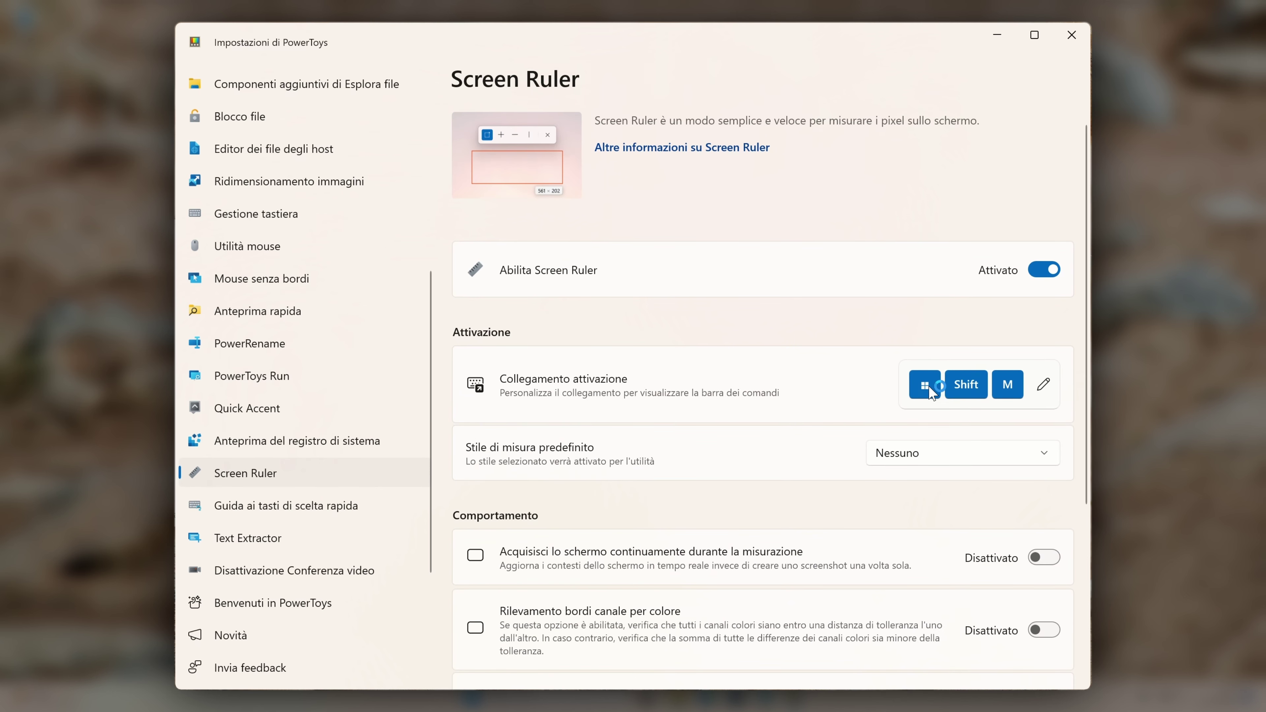
pyautogui.press('super+shift+m')
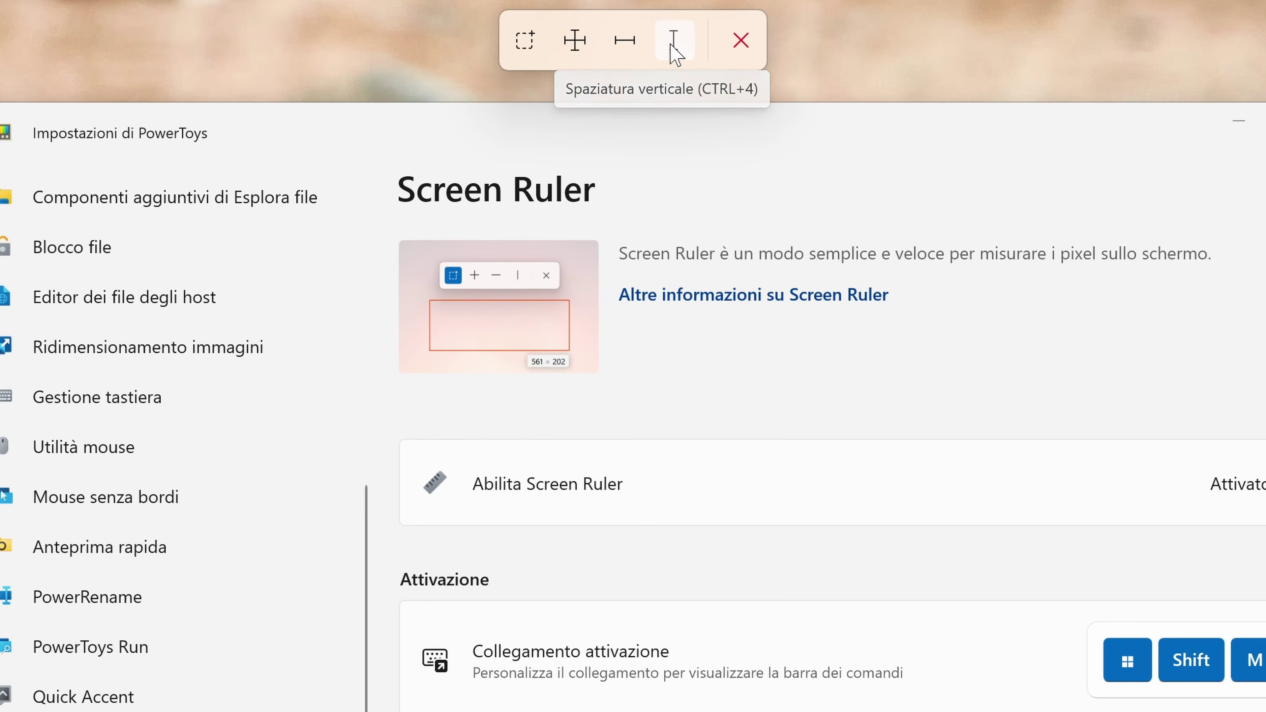
pyautogui.click(670, 47)
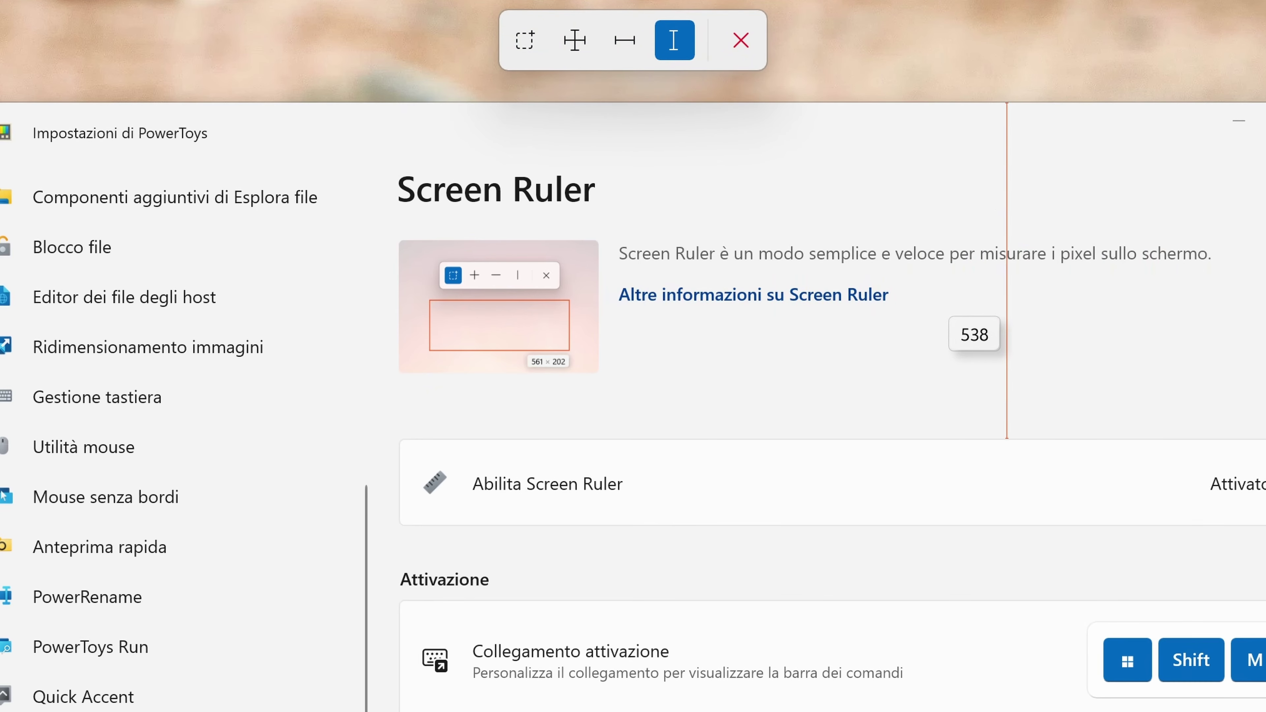
# Measure a rectangular area of the Screen Ruler page with the bounds tool and try the combined, horizontal and vertical spacing modes
pyautogui.click(524, 40)
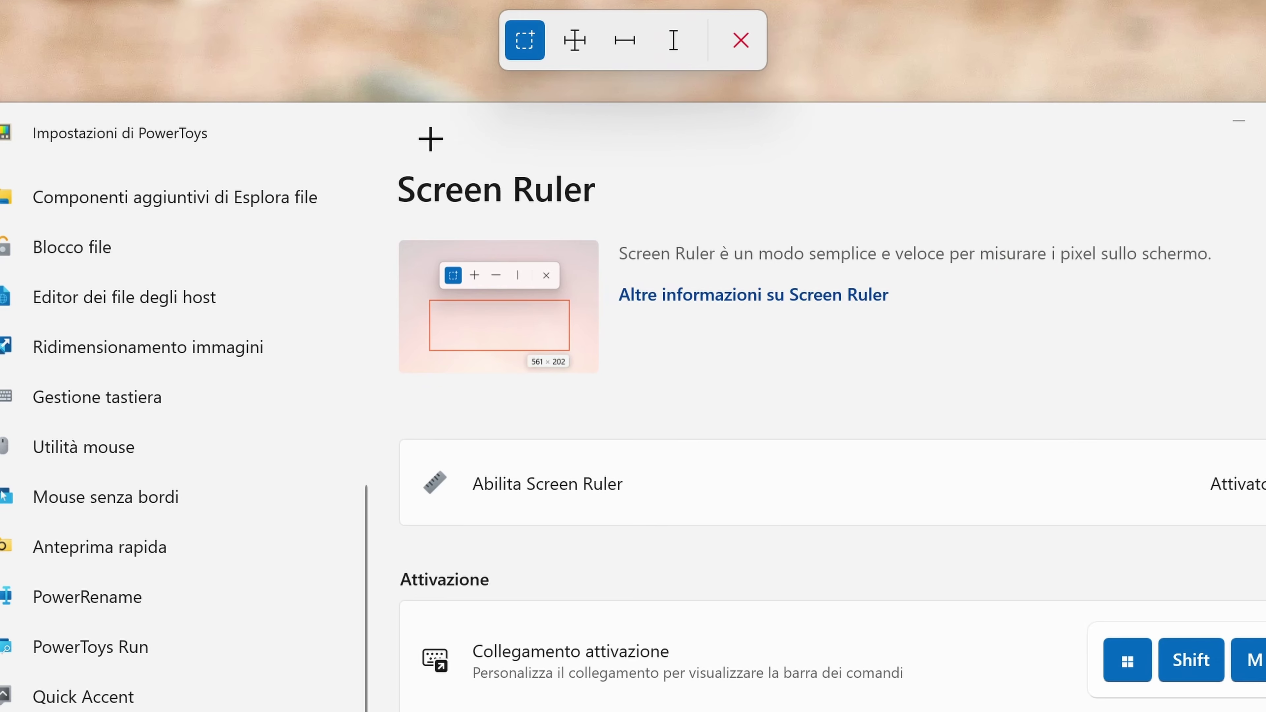
pyautogui.moveTo(399, 143); pyautogui.dragTo(1211, 575)
pyautogui.click(580, 40)
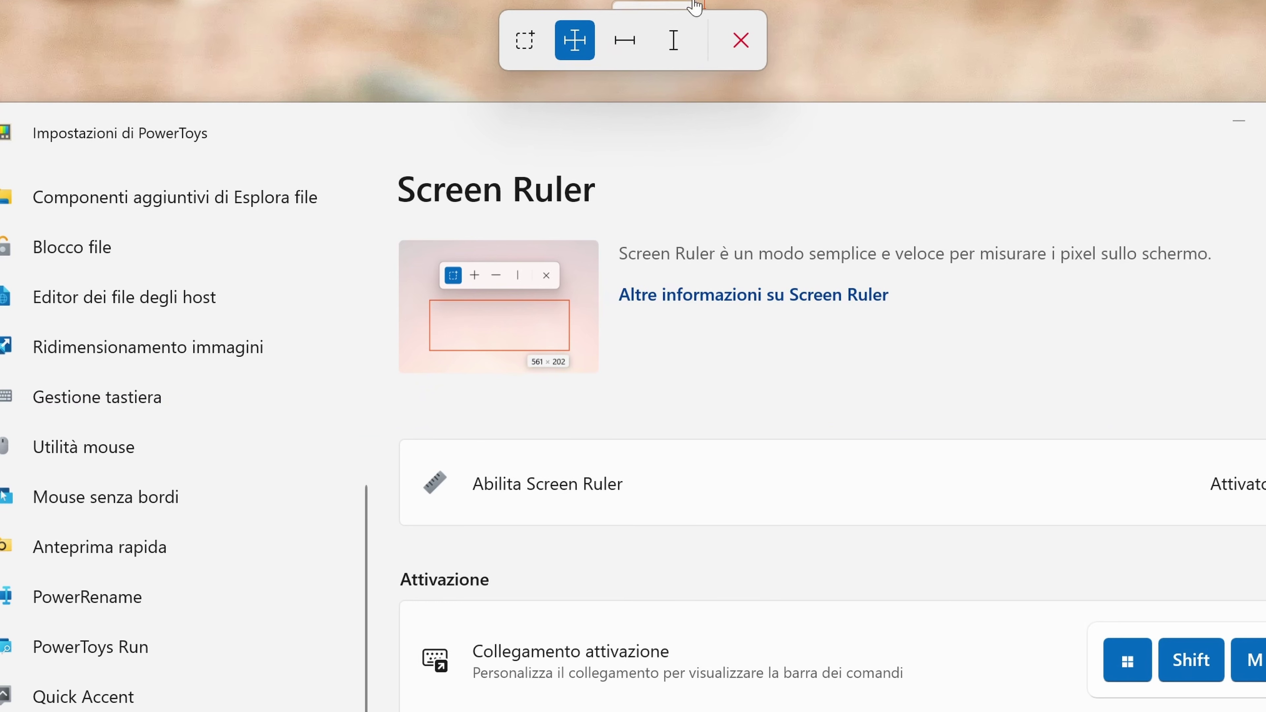
pyautogui.click(624, 39)
pyautogui.click(673, 44)
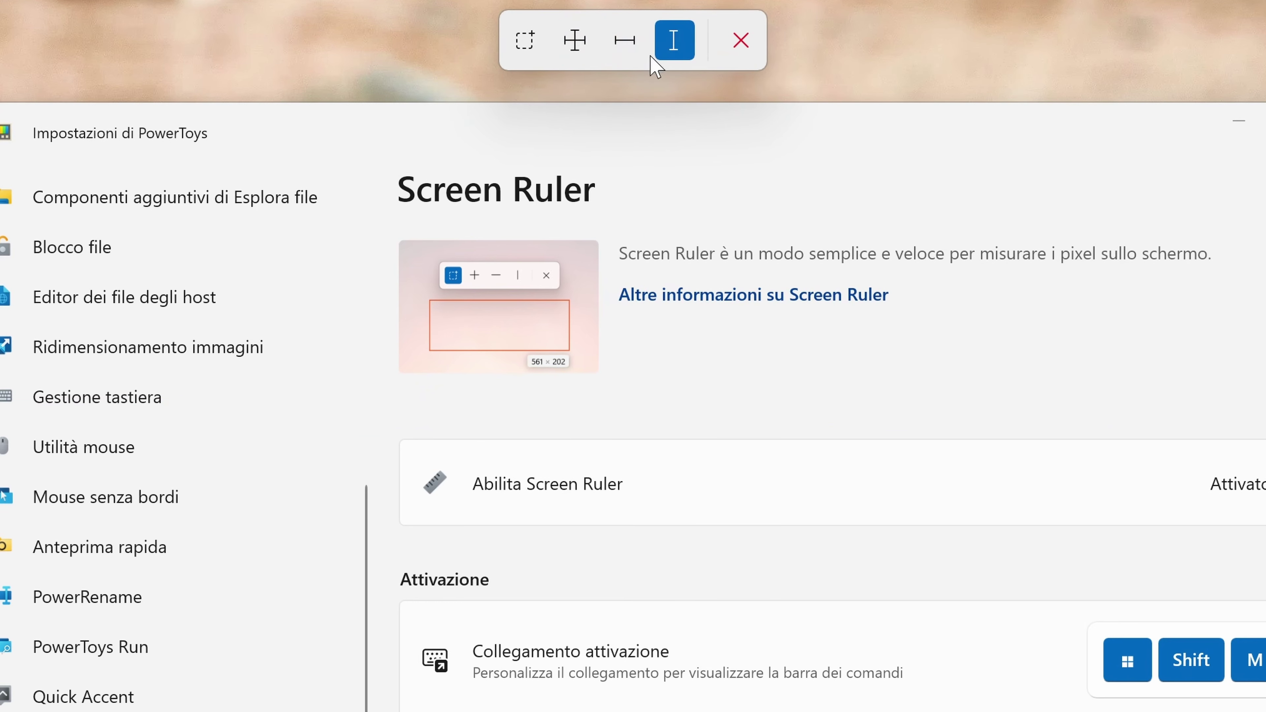
pyautogui.click(627, 45)
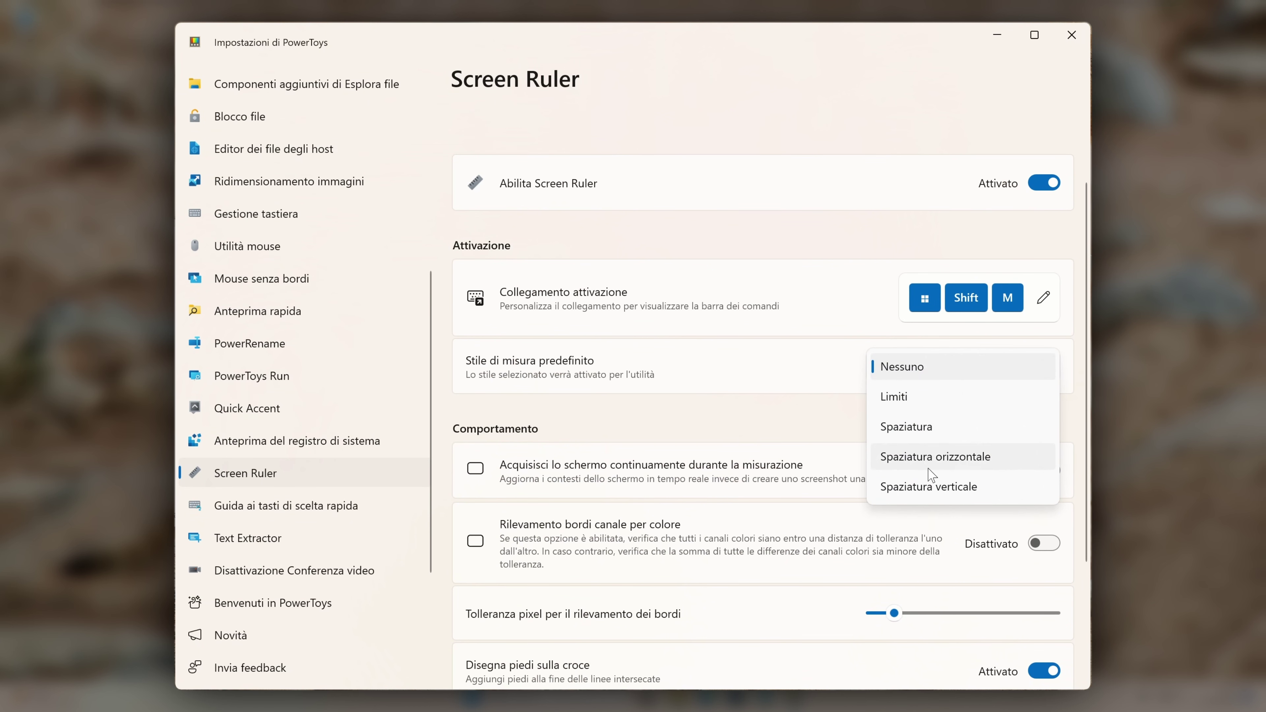
# Examine Screen Ruler's default measurement styles, behaviour options and line colour picker without changing them
pyautogui.click(811, 397)
pyautogui.scroll(-3, 803, 359)
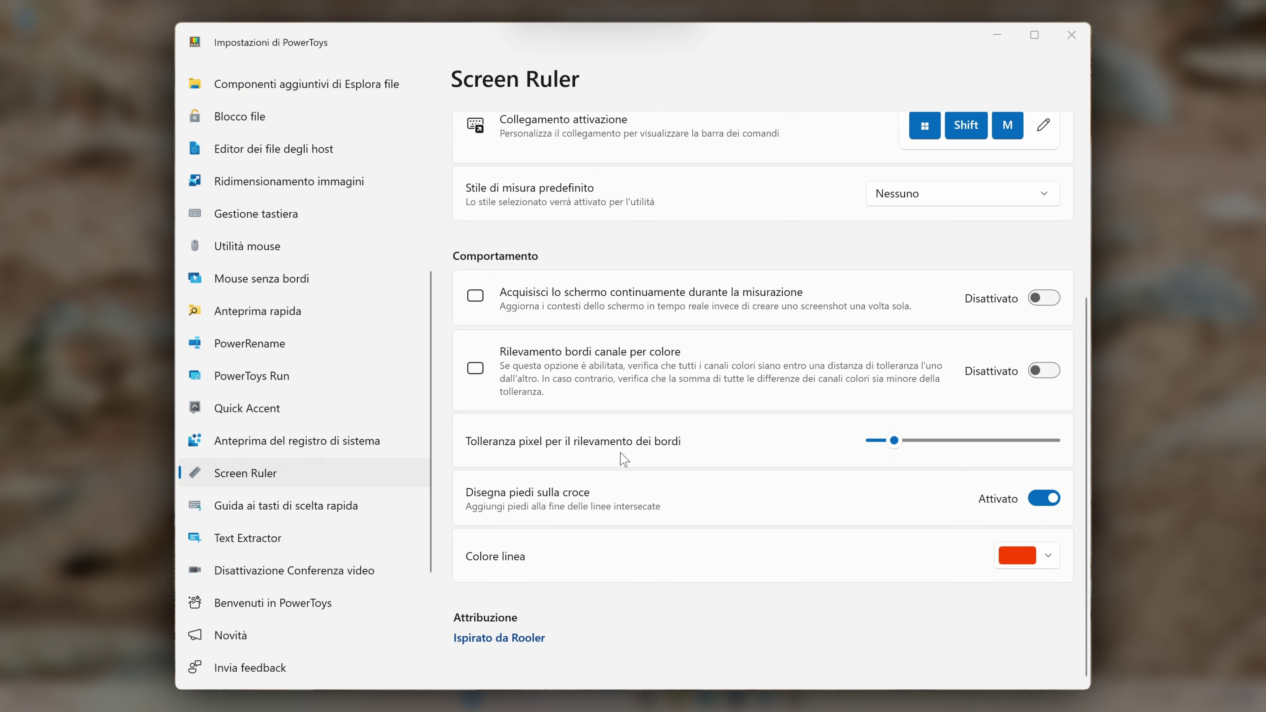
pyautogui.click(1034, 566)
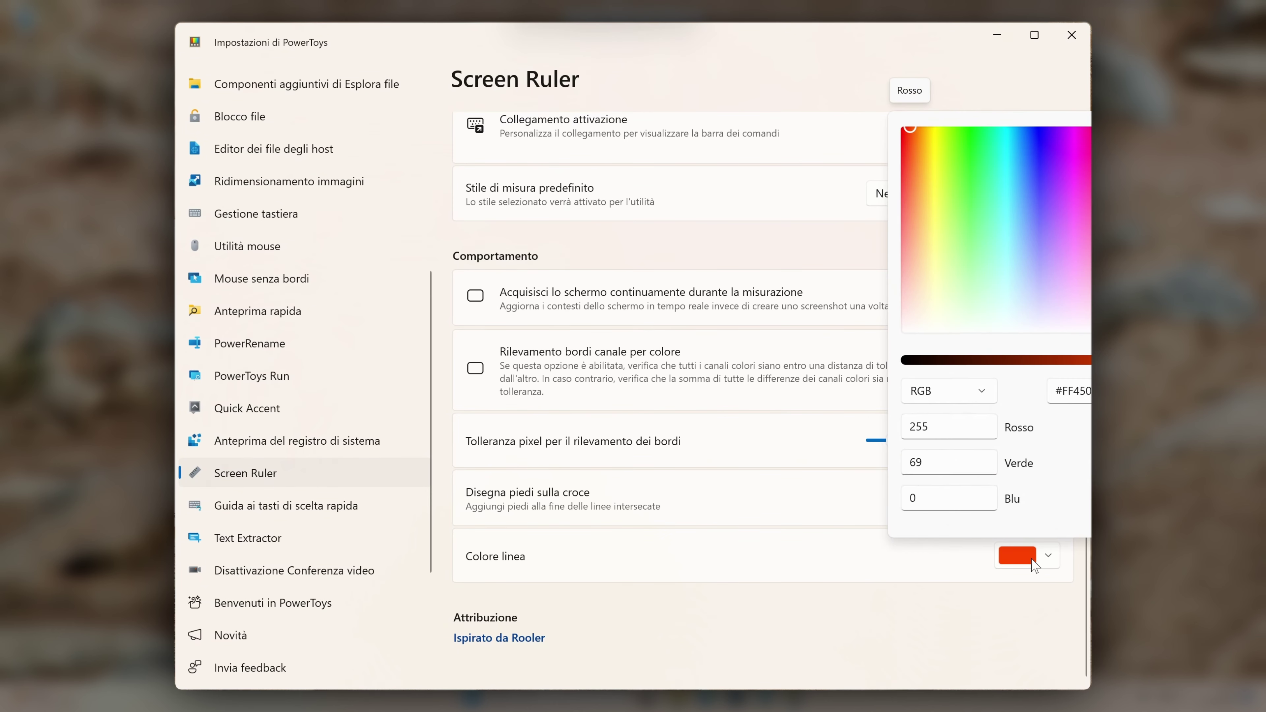
pyautogui.click(877, 579)
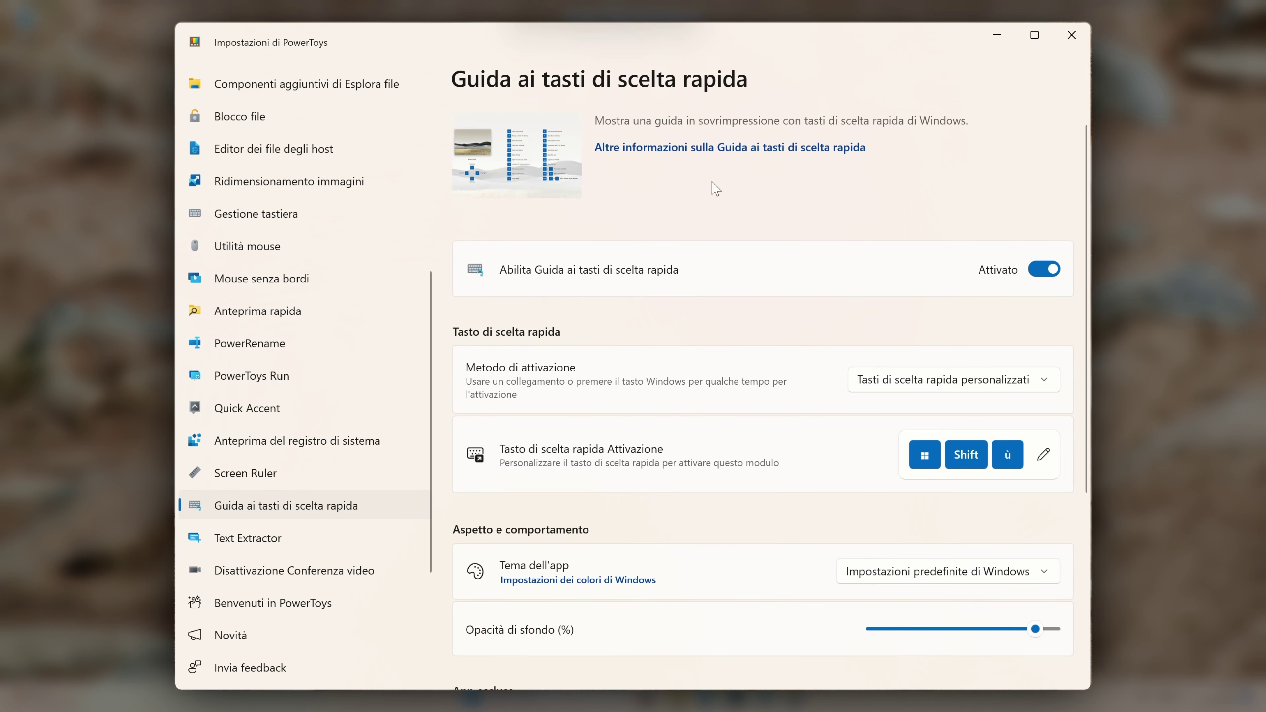
# Try the Open File Explorer shortcut from the Windows shortcut guide overlay, close the Explorer window and display the guide again
pyautogui.press('super+shift+ugrave')
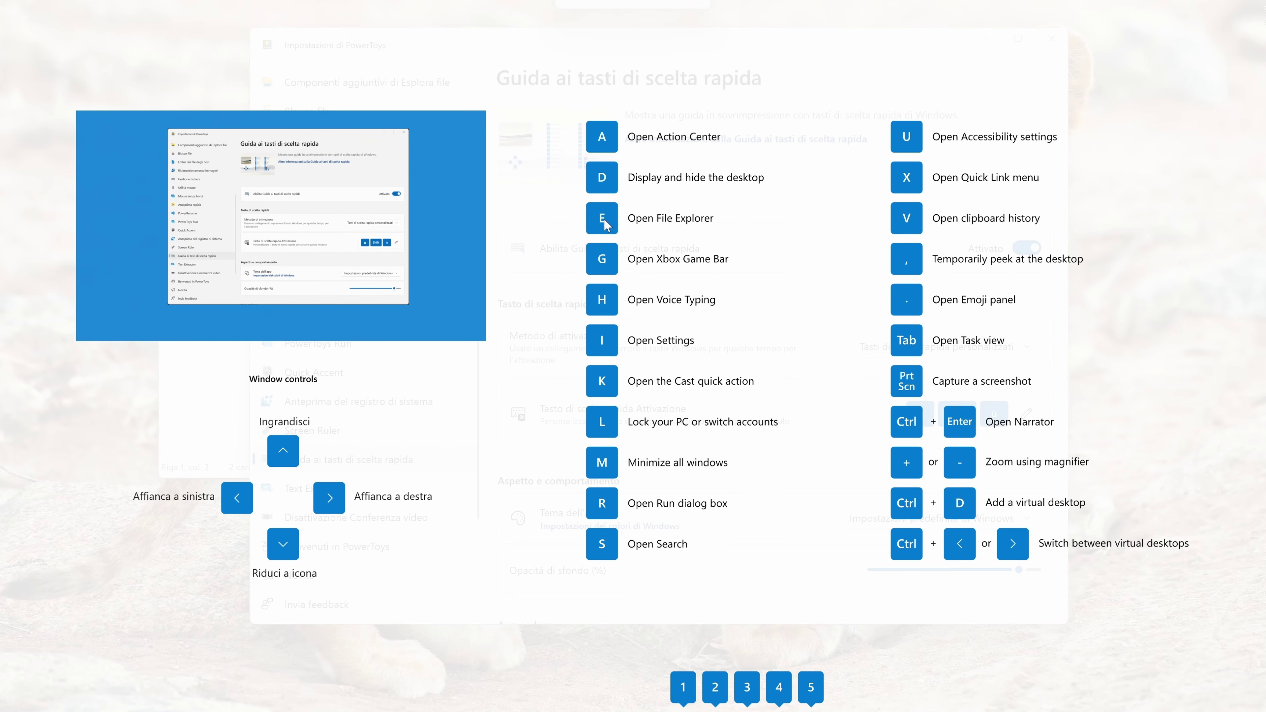
pyautogui.press('super+e')
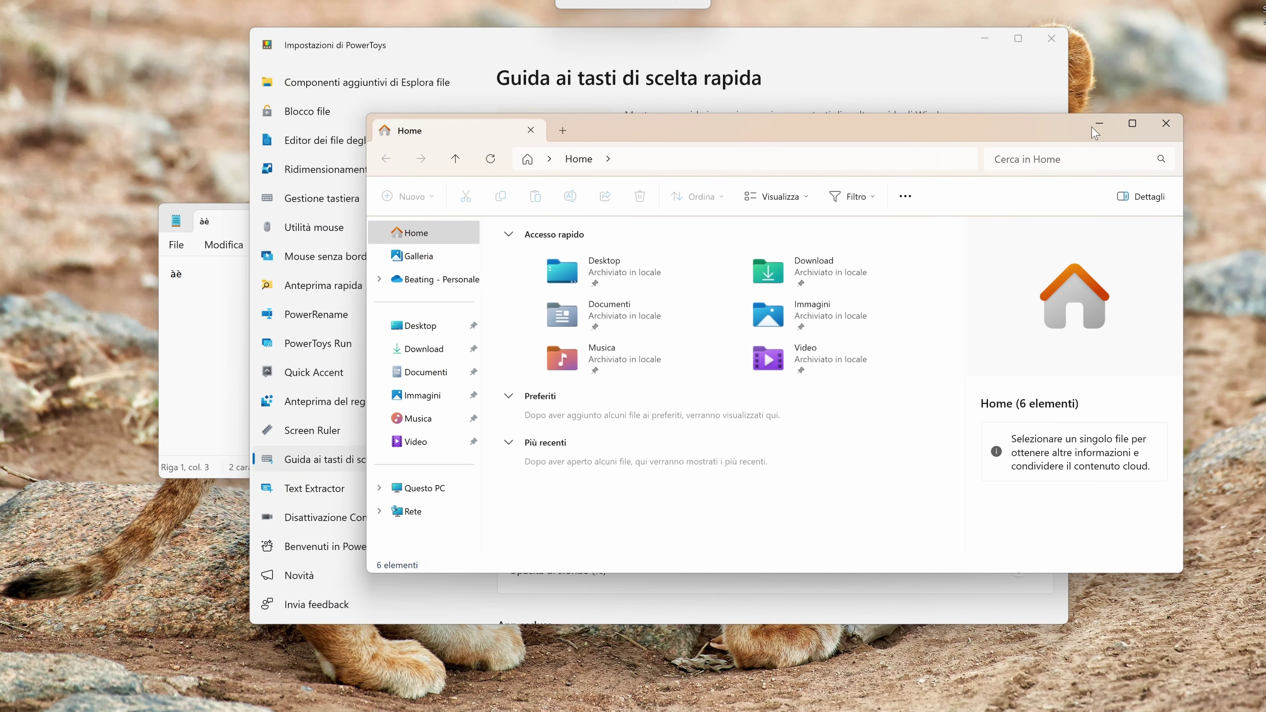
pyautogui.click(1165, 123)
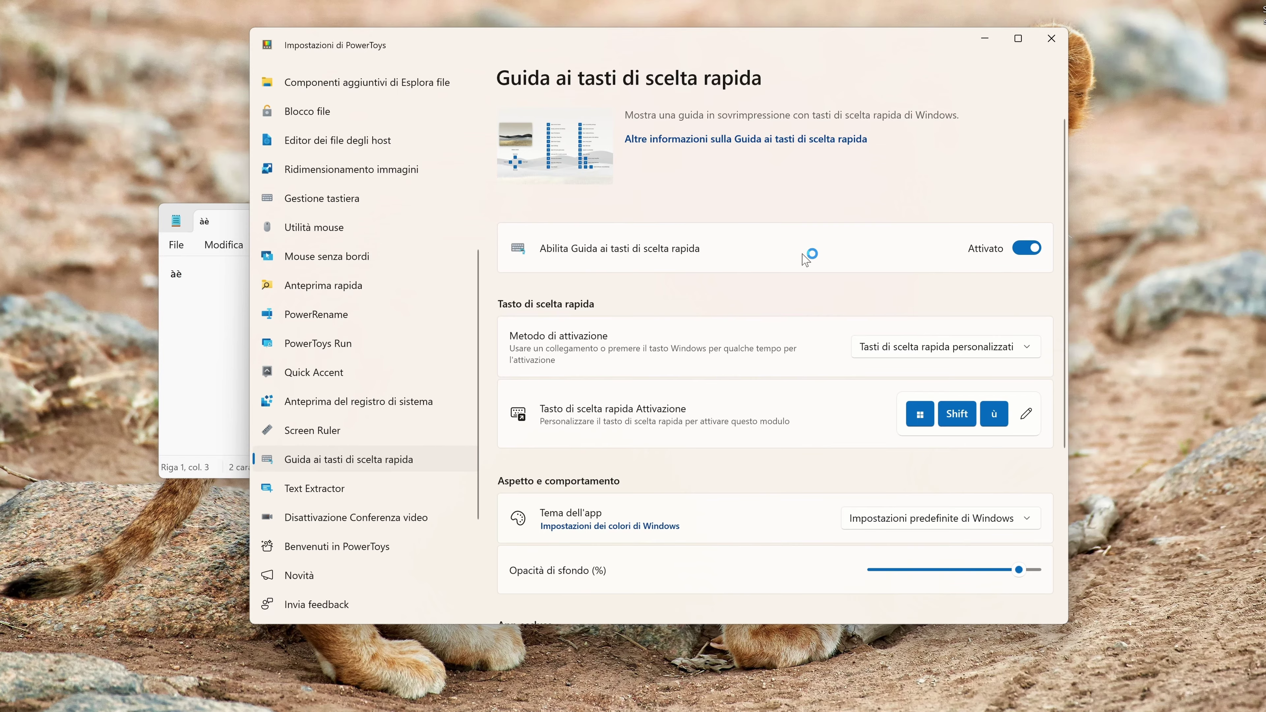
pyautogui.press('super+shift+ugrave')
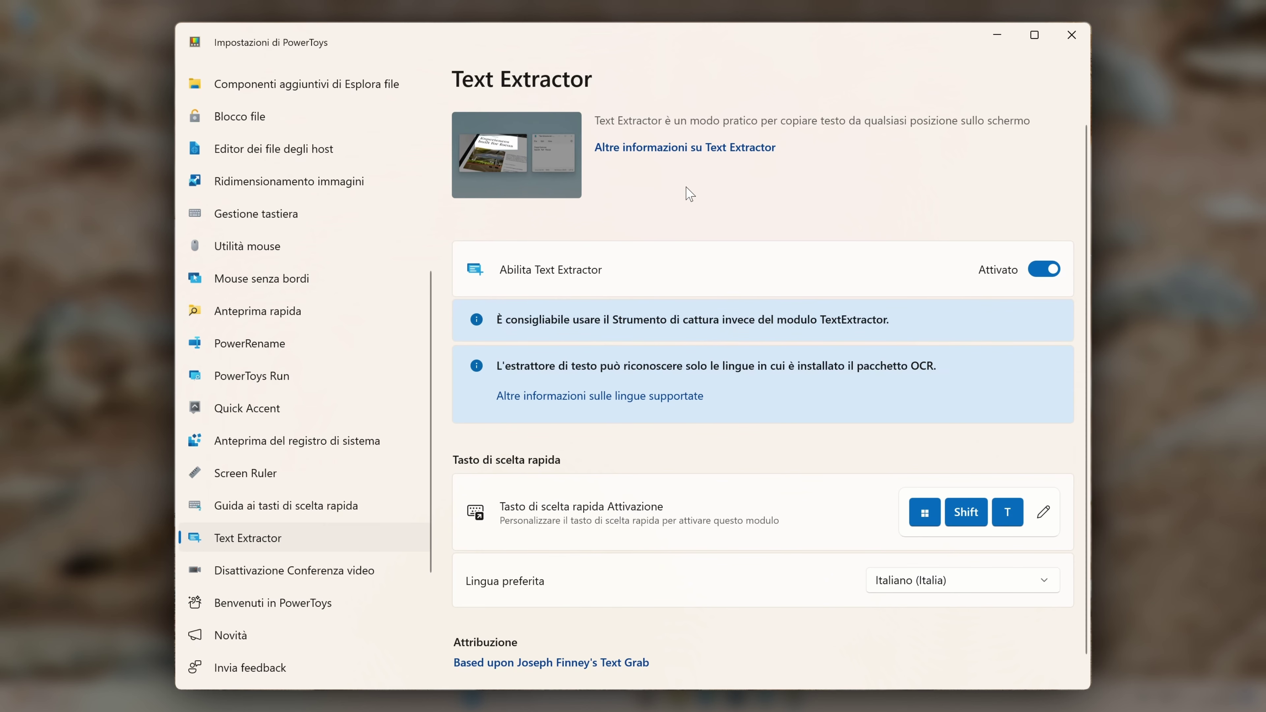
# Capture the Text Extractor page's title, description and information link as text, paste it into an empty Notepad document and select it
pyautogui.press('super+shift+t')
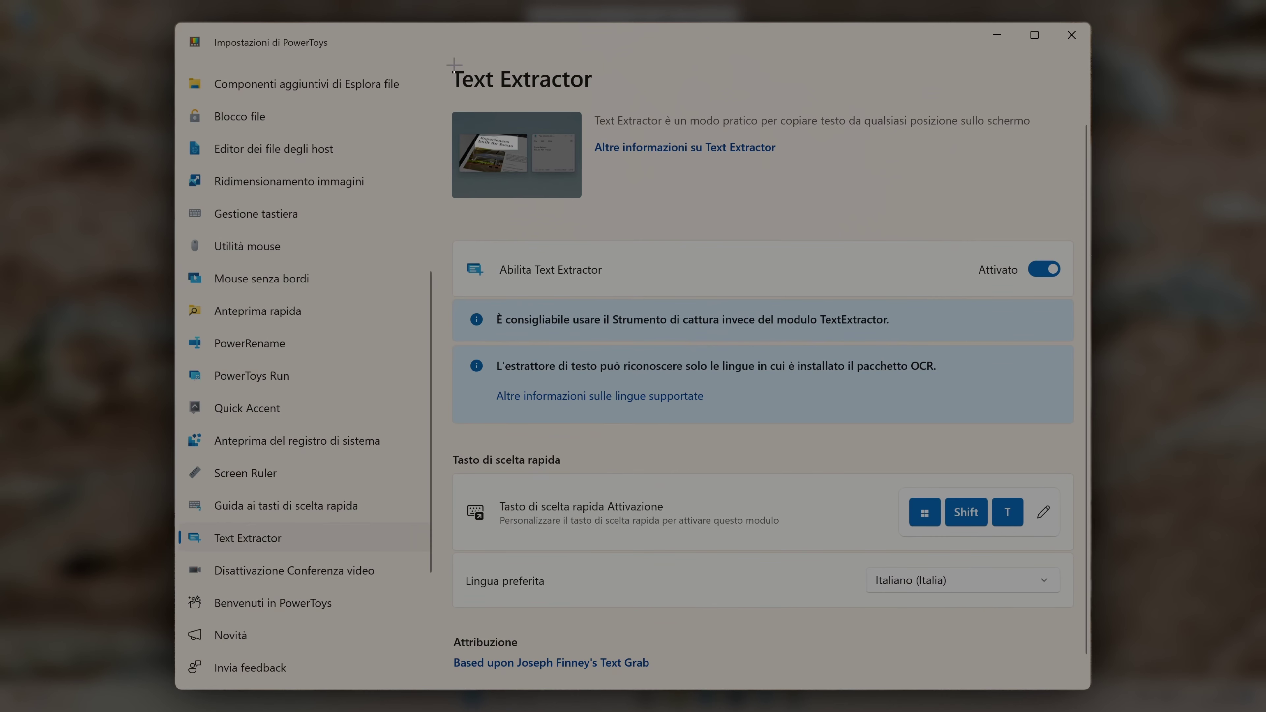
pyautogui.moveTo(436, 50); pyautogui.dragTo(1064, 234)
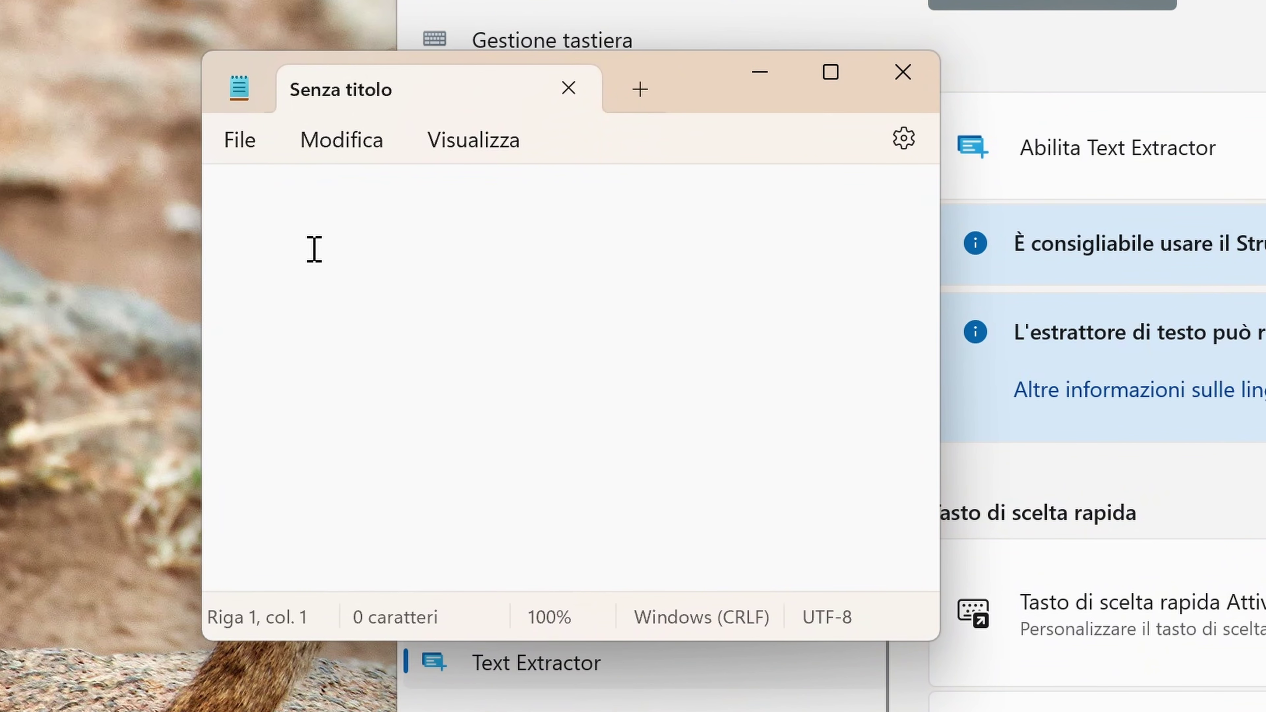
pyautogui.write('Text Extractor Text Extractor è un modo pratico per copiare testo da qualsiasi posizione sullo schermo Altre informazioni su Text Extractor')
pyautogui.moveTo(755, 327); pyautogui.dragTo(91, 113)
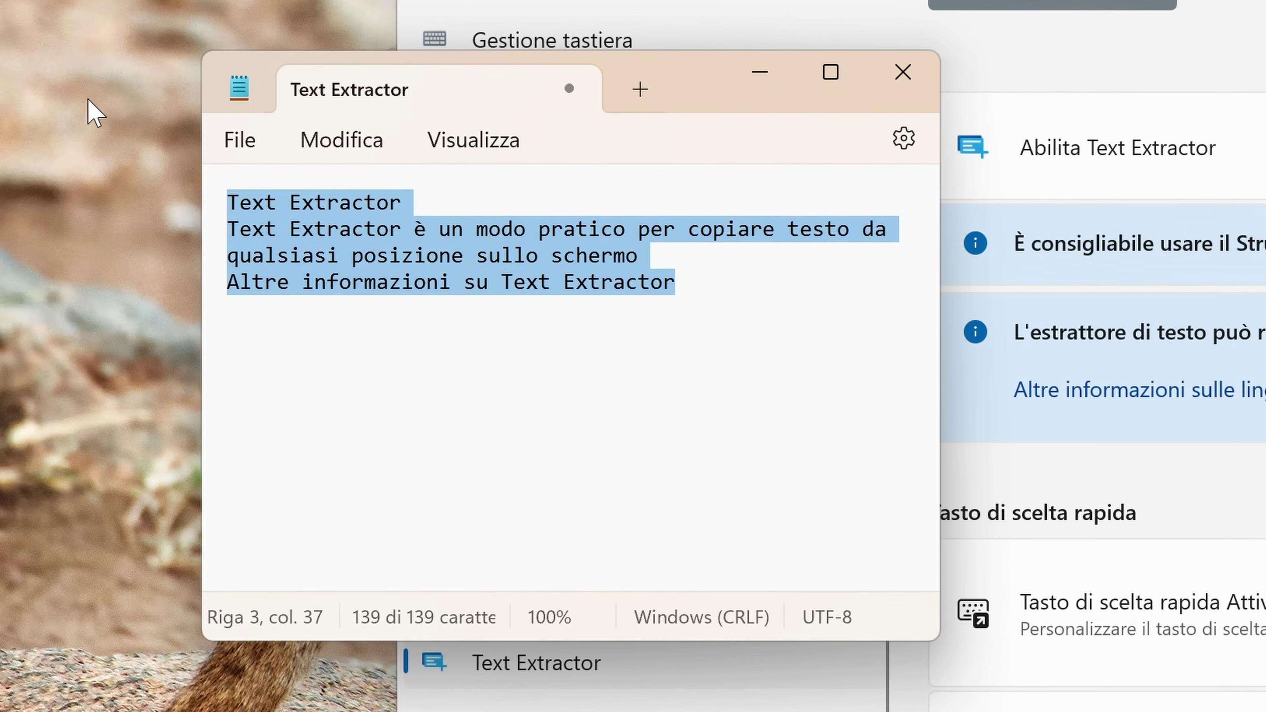
pyautogui.click(678, 364)
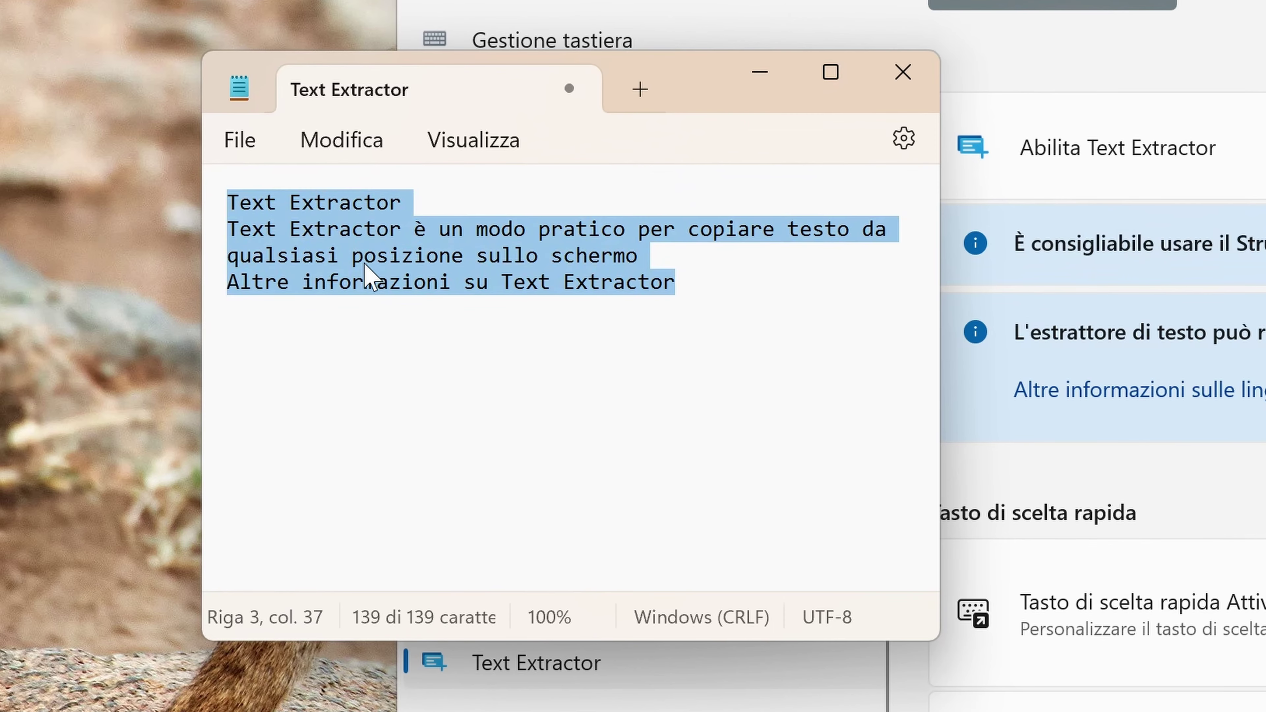
pyautogui.click(609, 346)
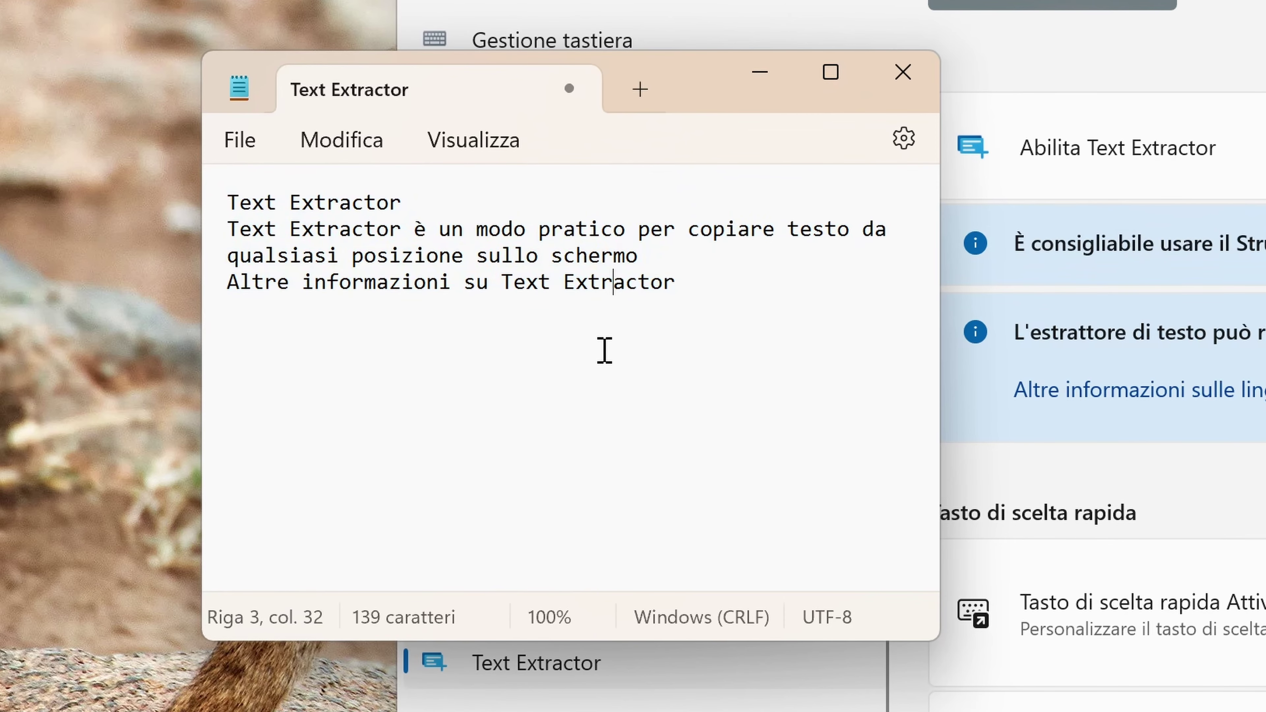
pyautogui.hotkey('ctrl', 'a')
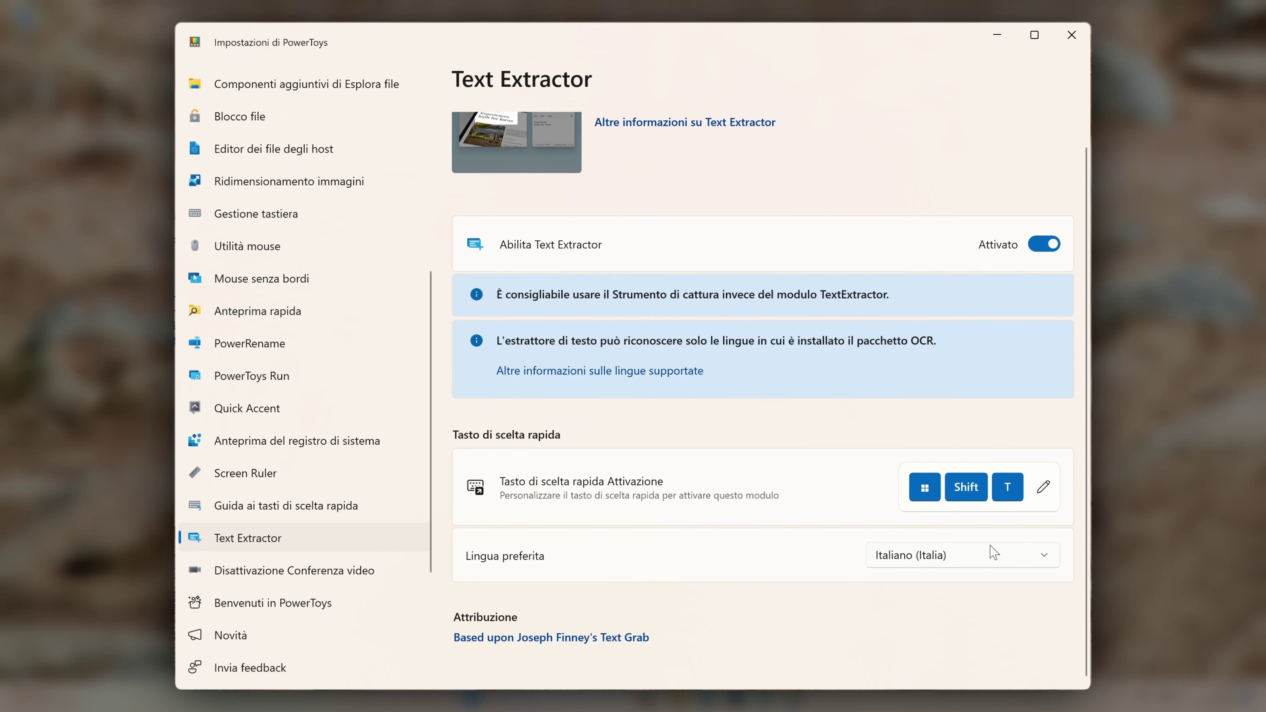
# Open the Disattivazione Conferenza video settings and examine the full app list in PowerToys' Accesso rapido panel
pyautogui.click(326, 572)
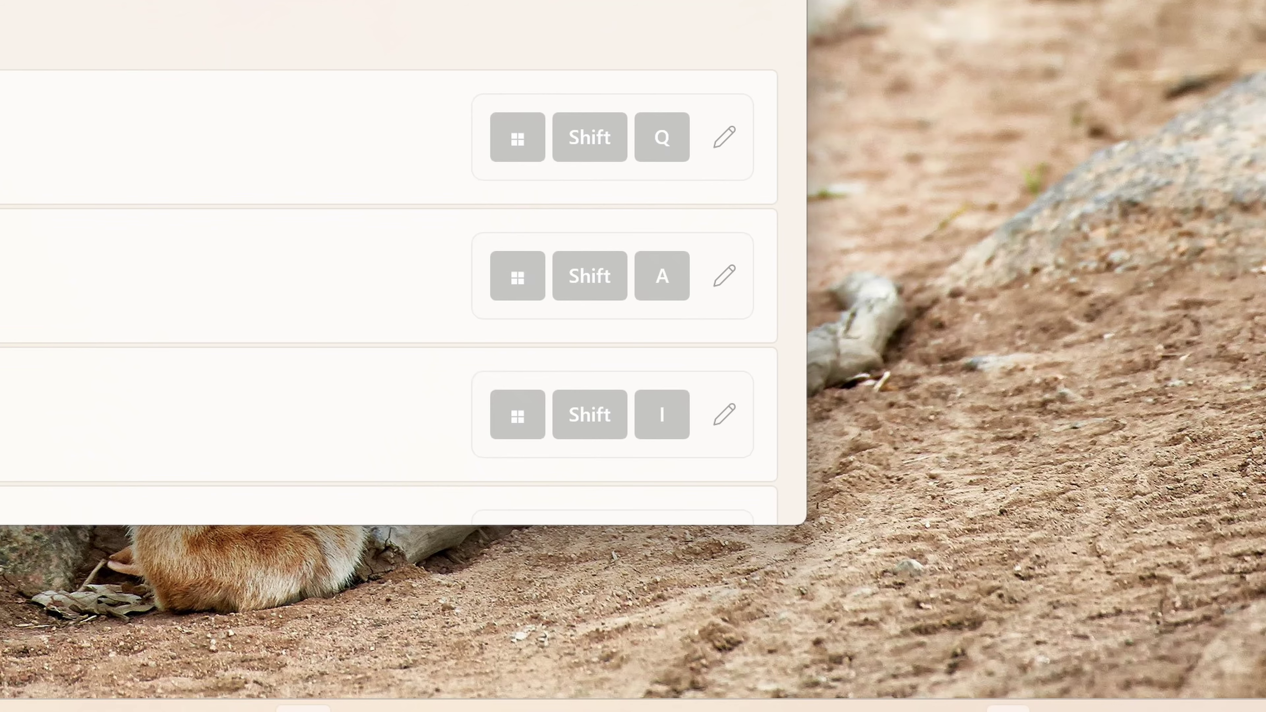
pyautogui.press('super+b')
pyautogui.press('Return')
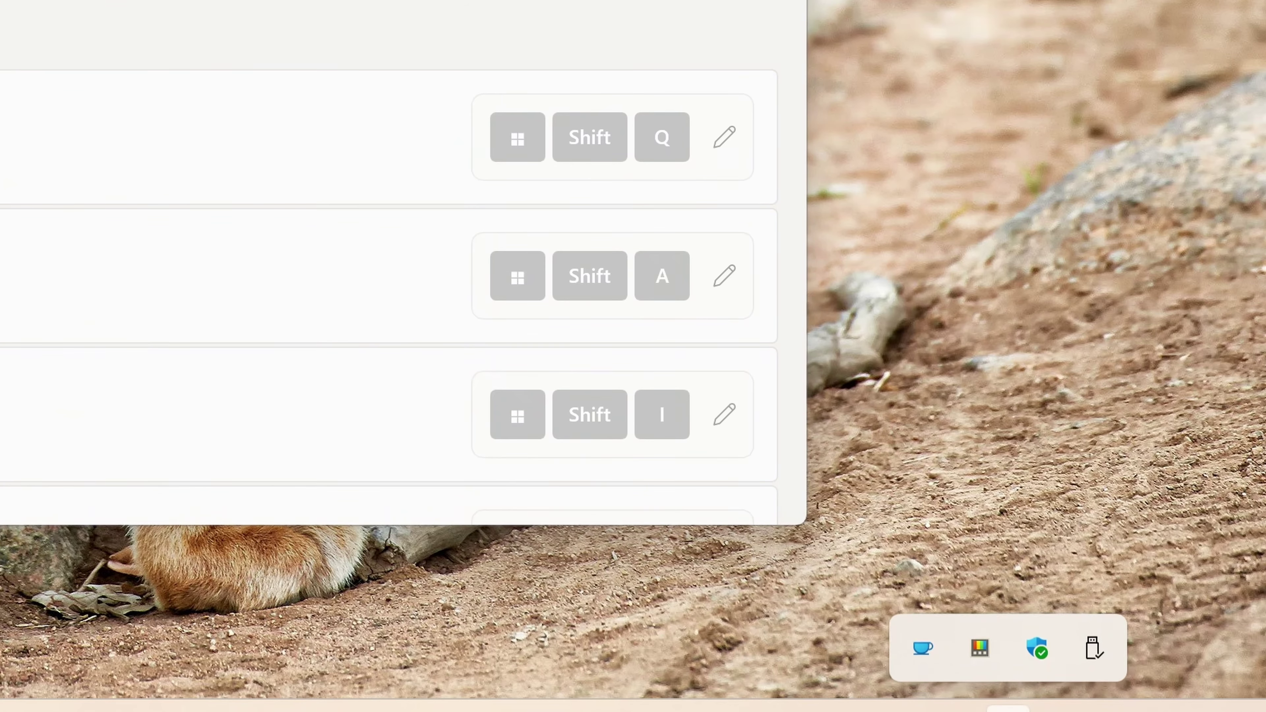
pyautogui.click(980, 647)
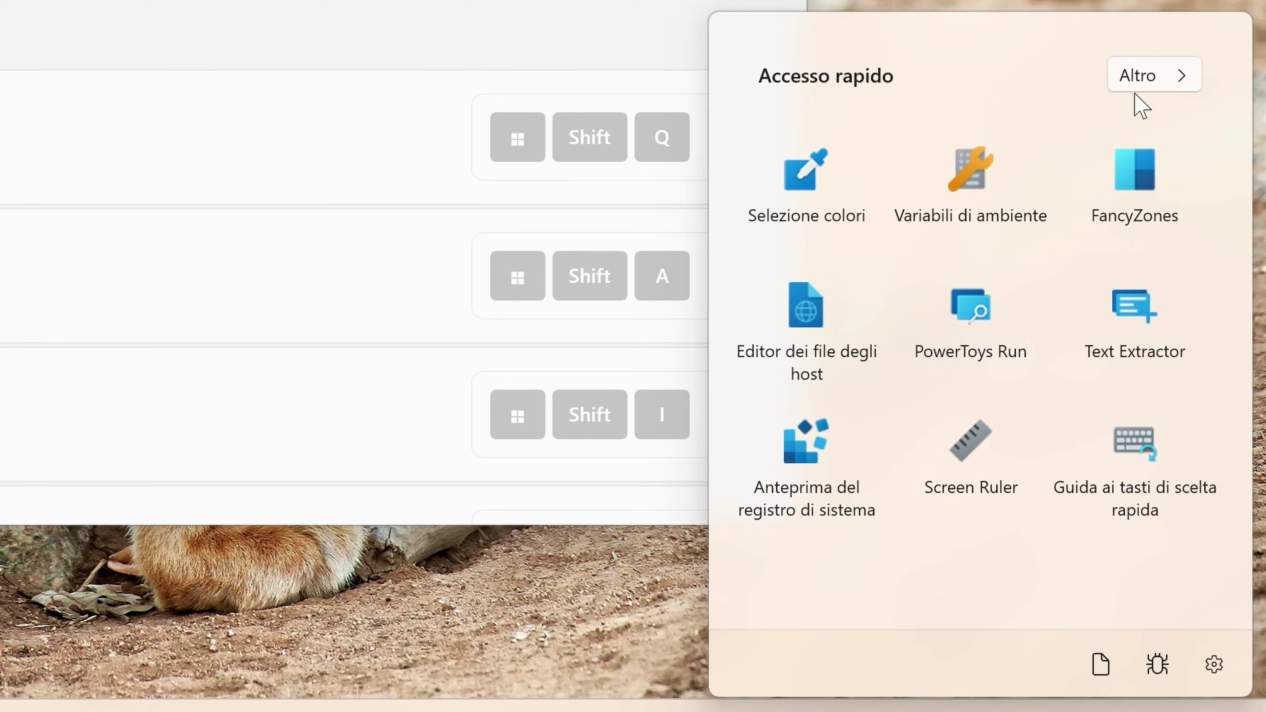
pyautogui.click(1146, 88)
pyautogui.scroll(-10, 963, 178)
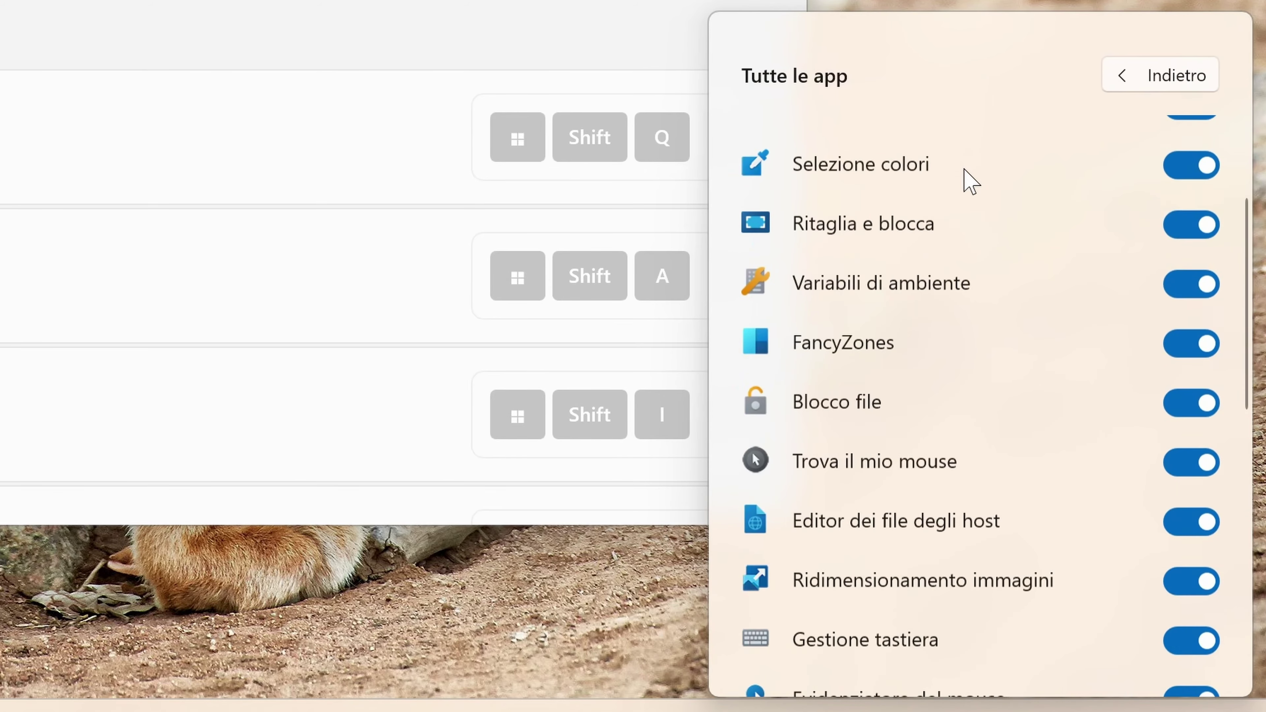
pyautogui.scroll(10, 952, 607)
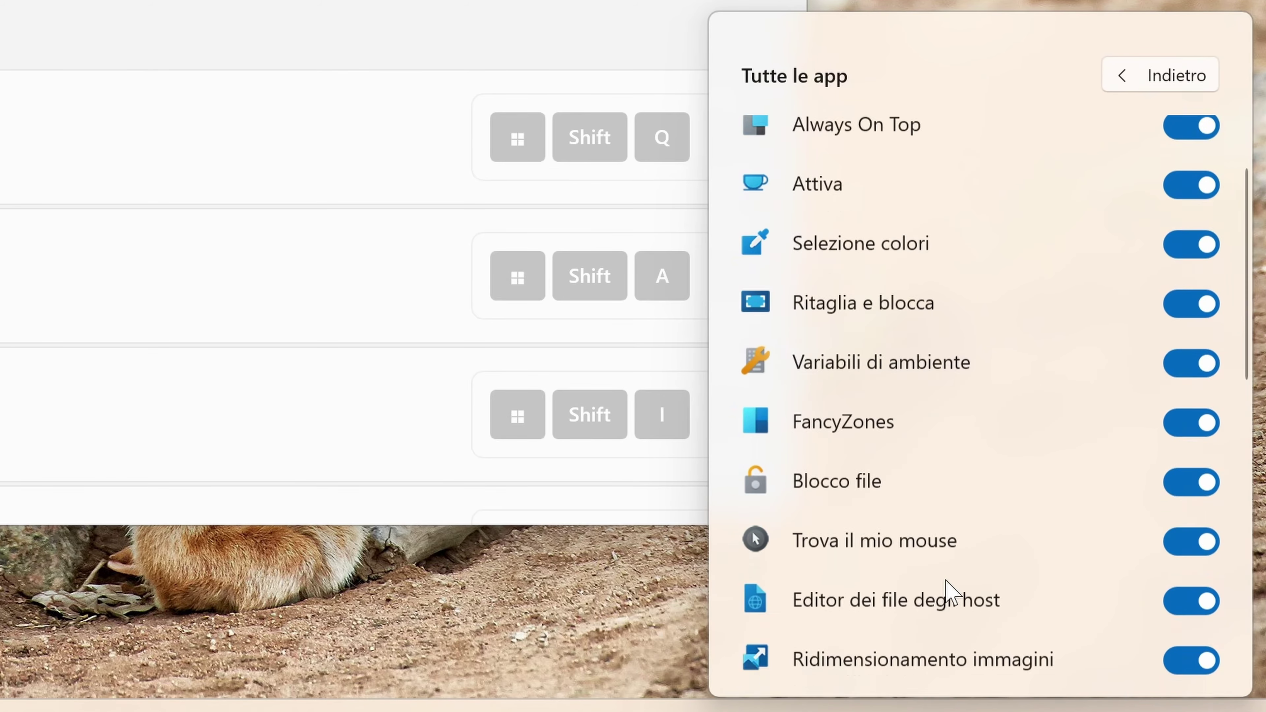
pyautogui.scroll(-10, 996, 291)
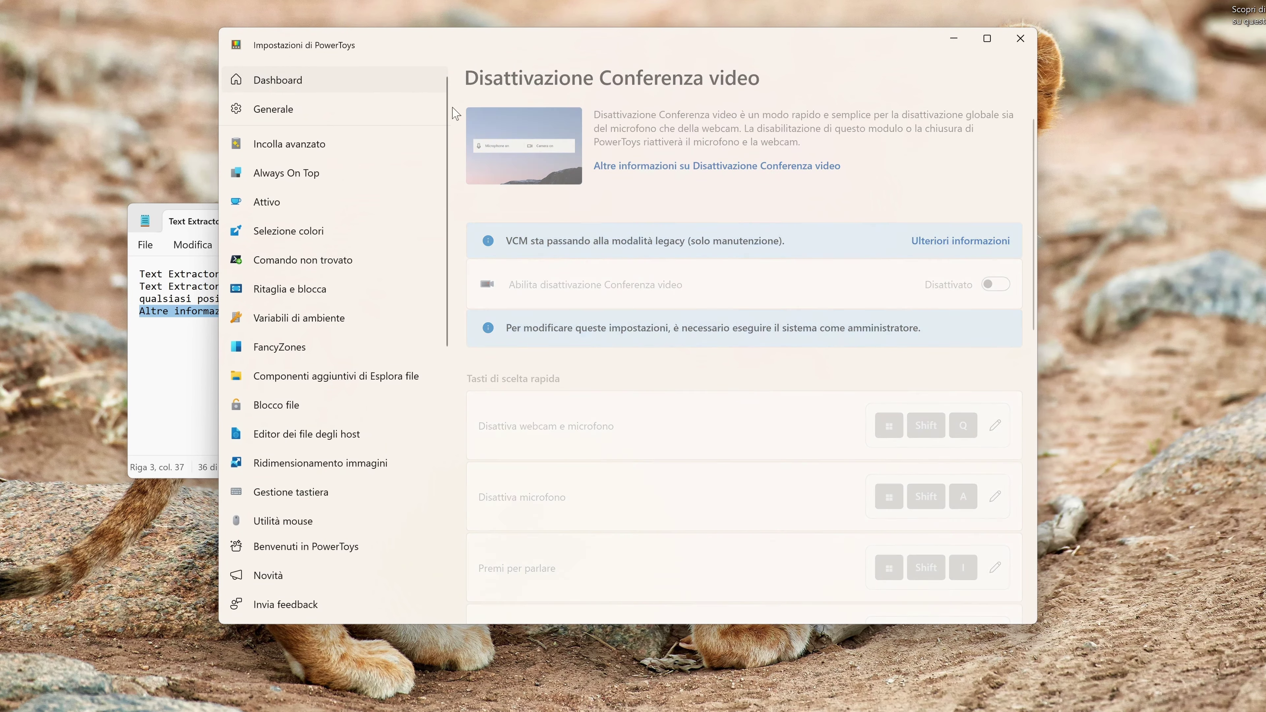
# Review the enabled modules on the Dashboard and compare them with the Tutte le app list in the quick access panel
pyautogui.scroll(-10, 623, 145)
pyautogui.scroll(12, 863, 319)
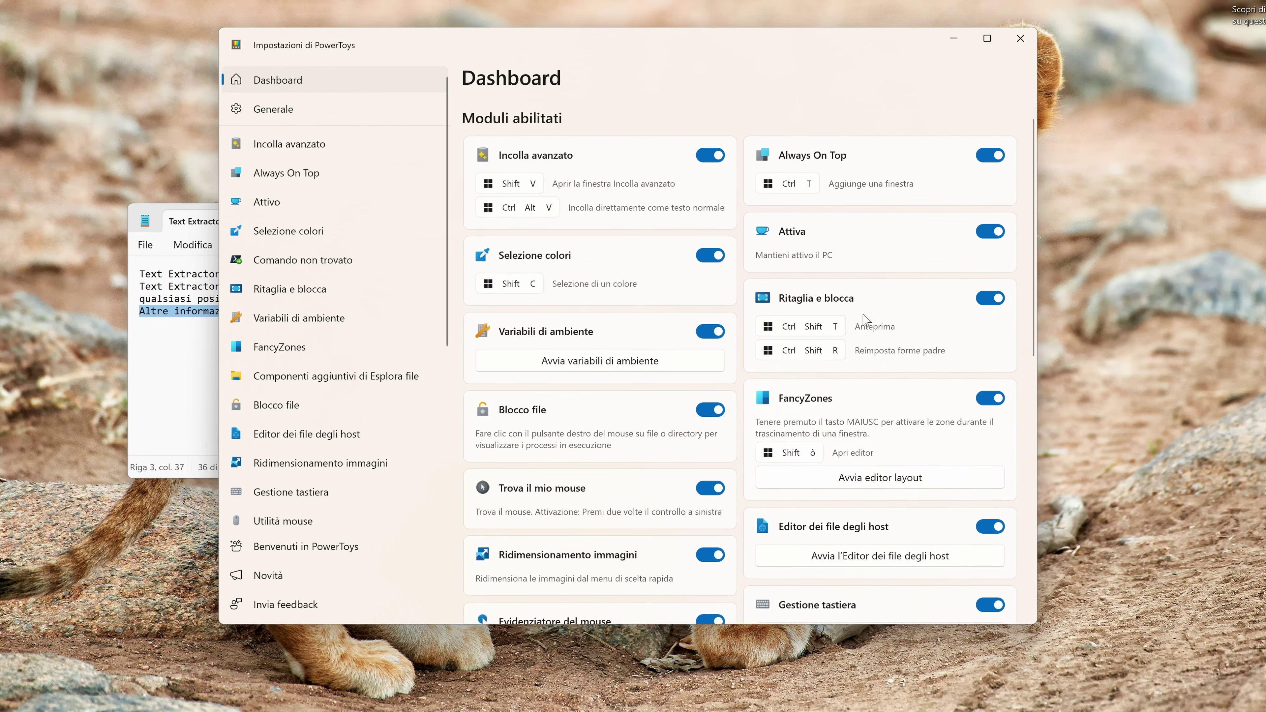
pyautogui.click(1141, 710)
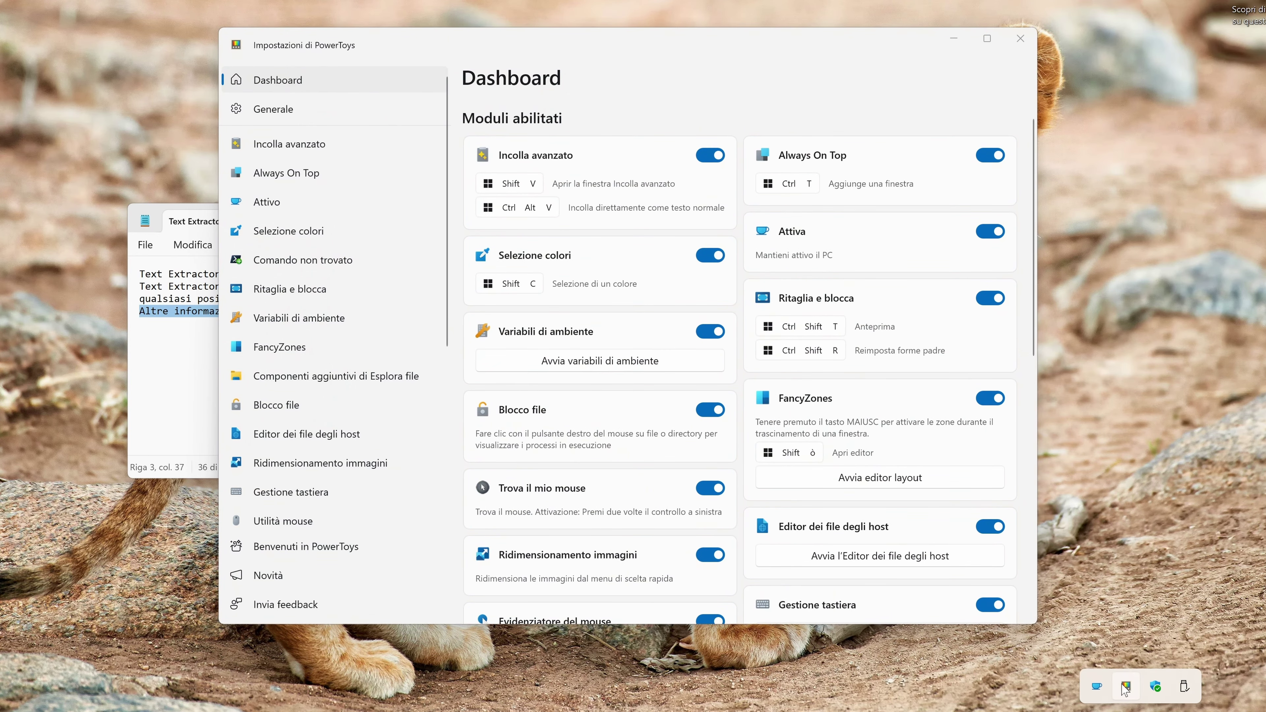
pyautogui.click(1124, 687)
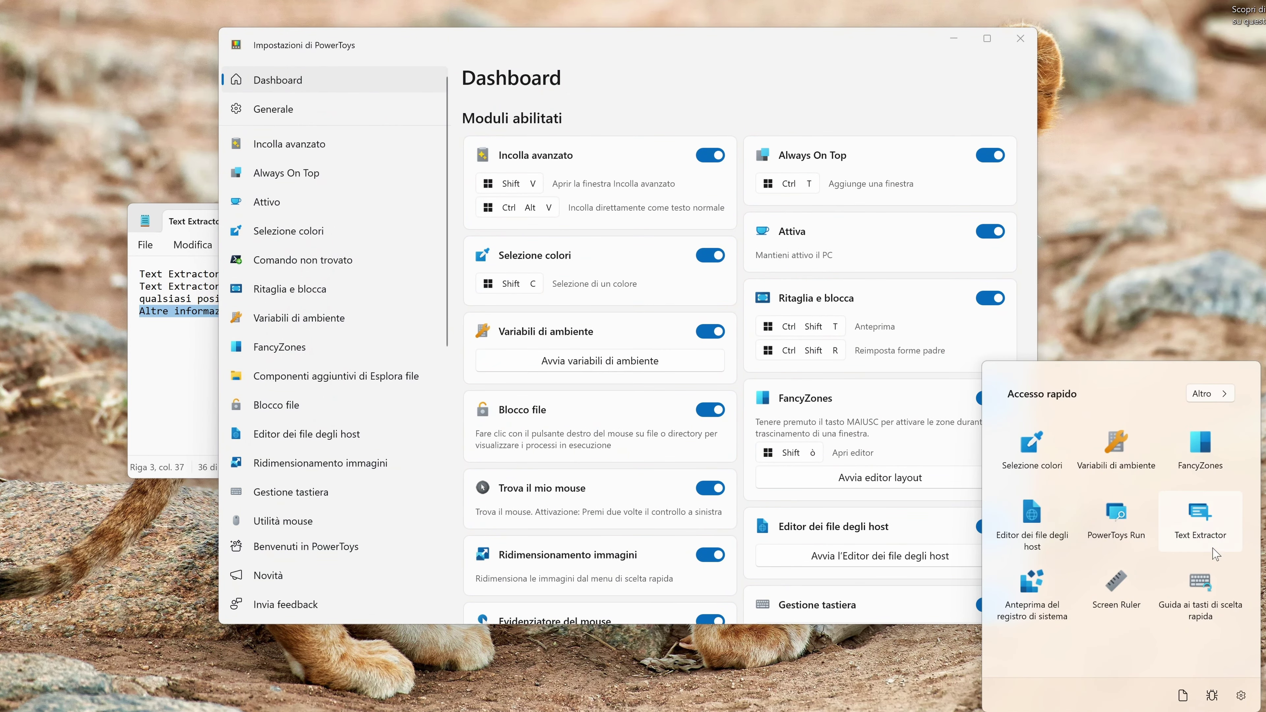
pyautogui.click(1209, 393)
pyautogui.scroll(-8, 1176, 553)
pyautogui.scroll(10, 1177, 573)
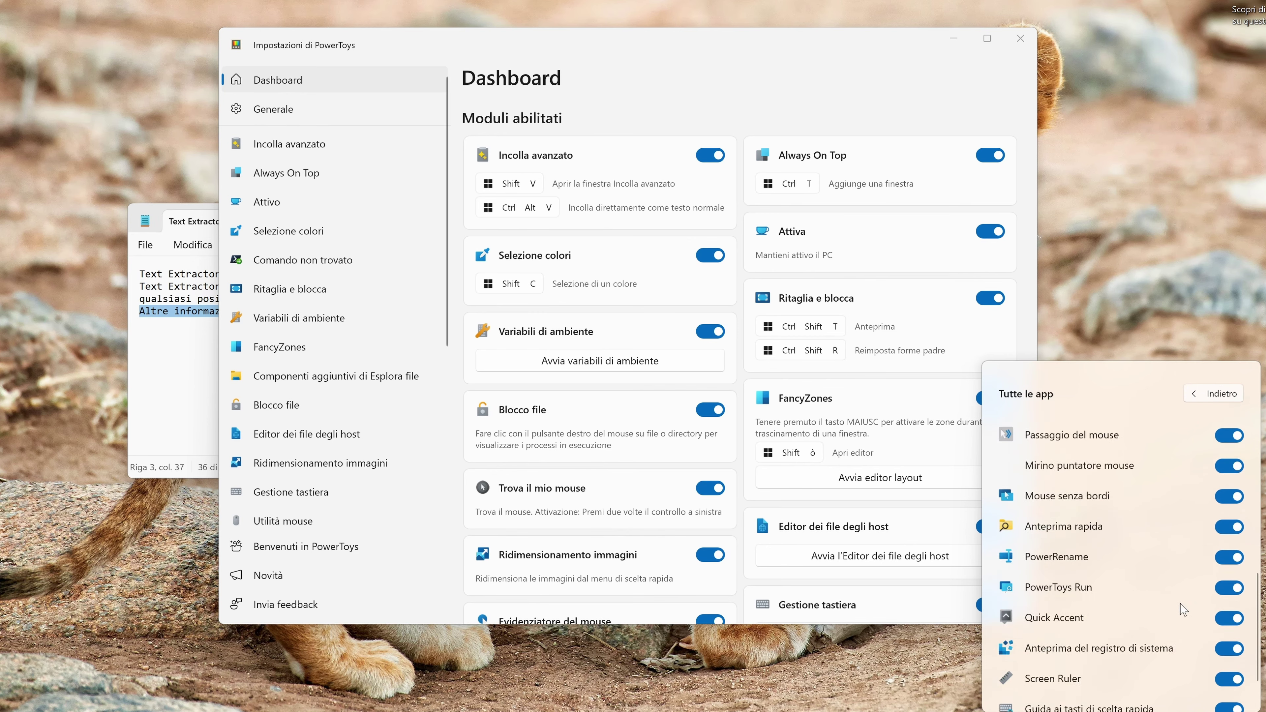